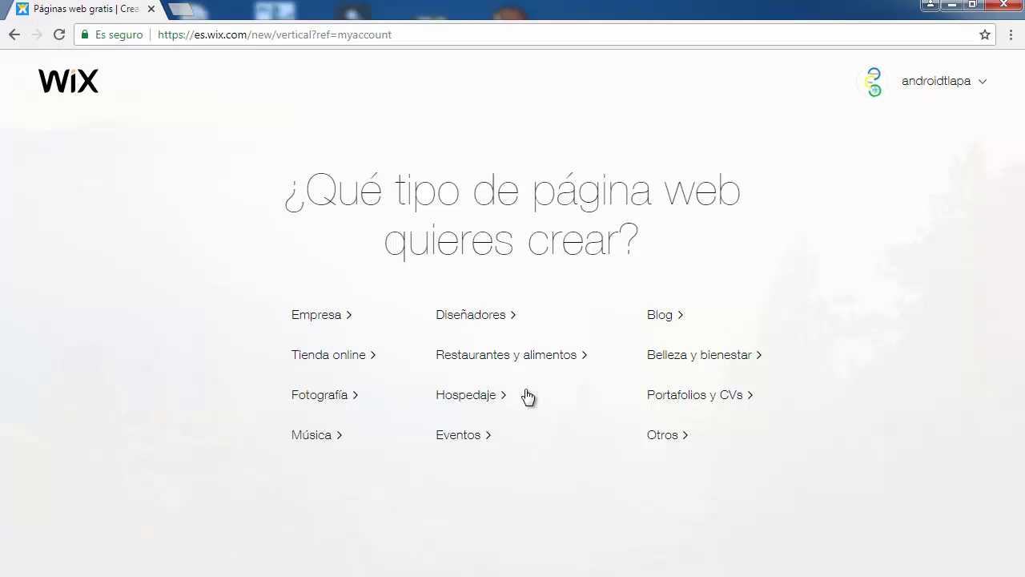
Step: Create an Empresa website from a template for the Wix editor, opening the "Agencia de inversión" template for editing
click(327, 315)
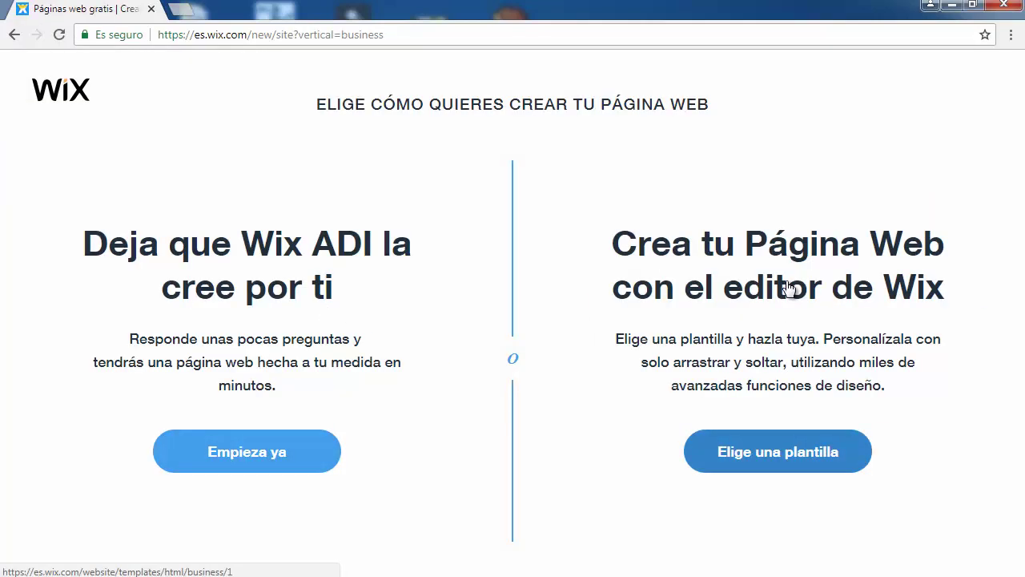
click(801, 456)
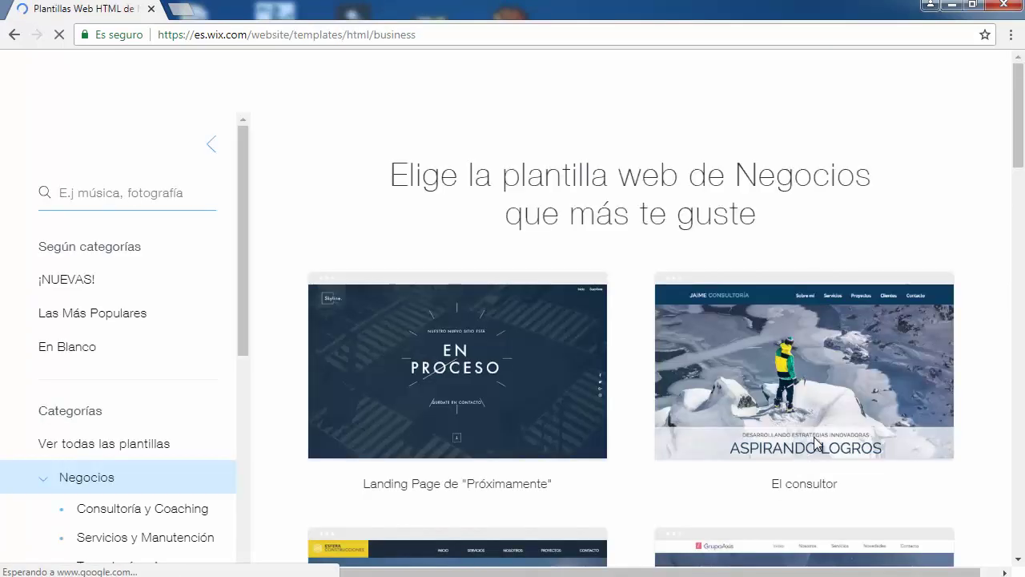
scroll(995, 346, down, 10)
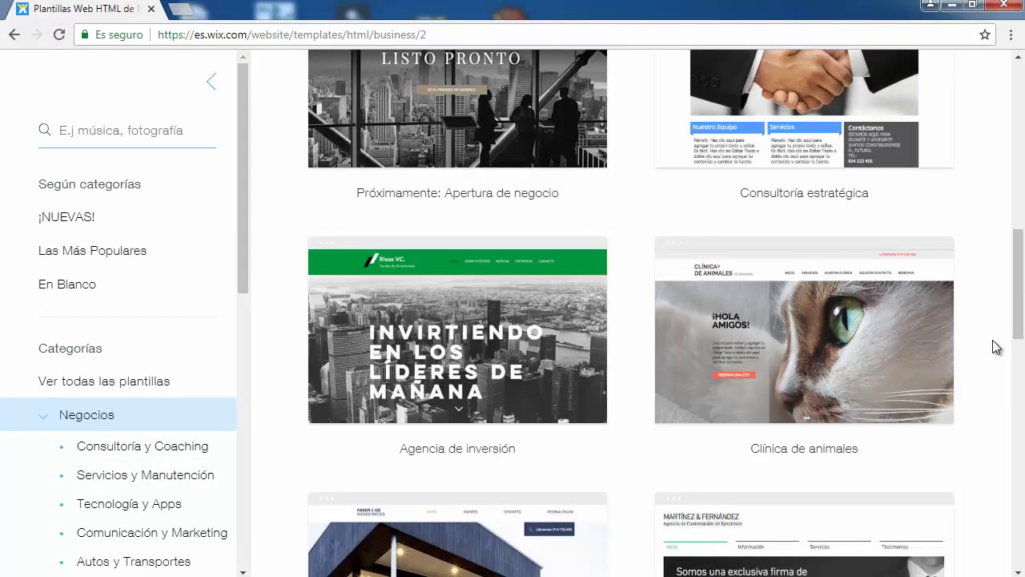
mouse_move(499, 329)
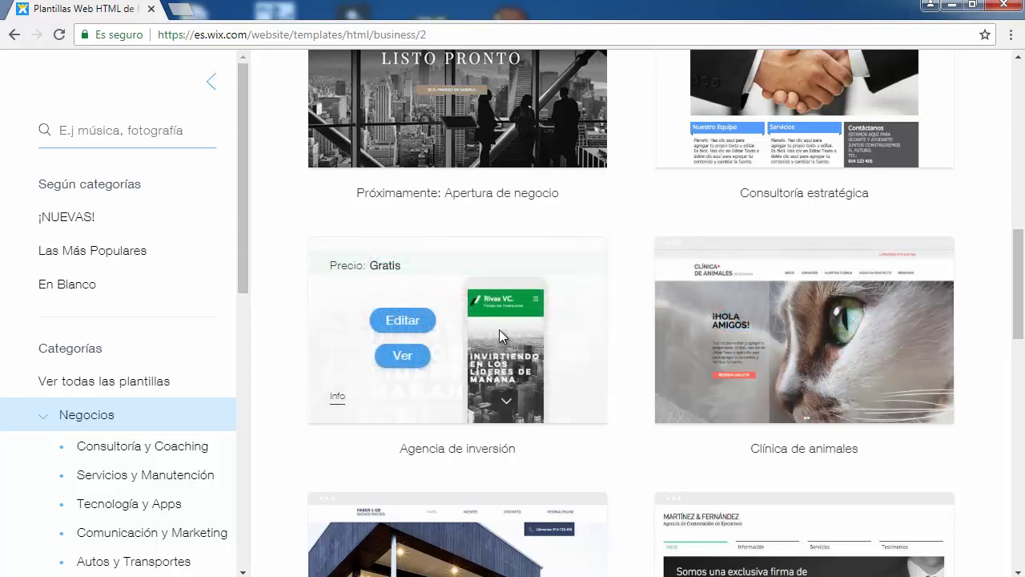
click(403, 321)
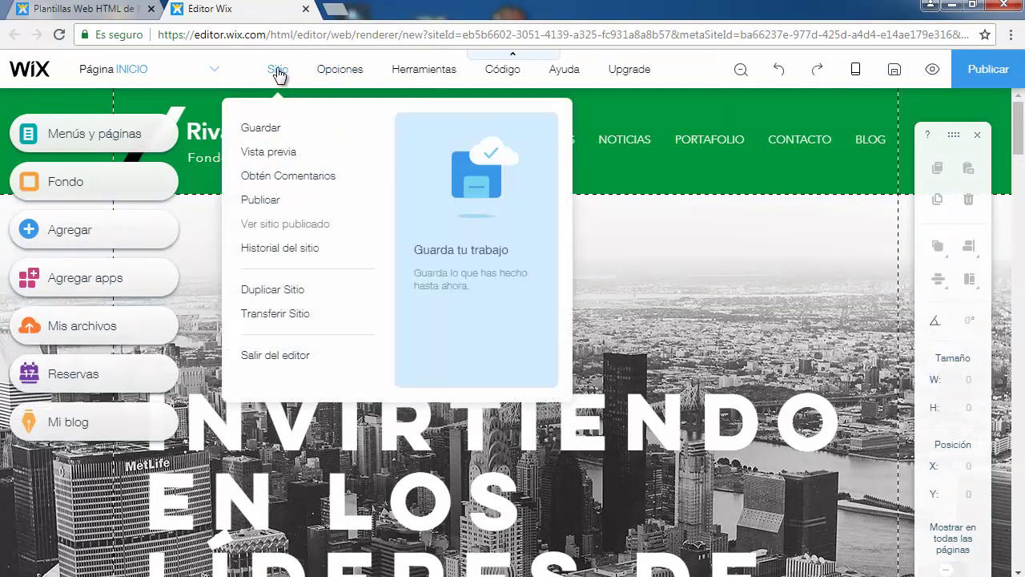
Step: Turn off the display of the editor's Barra de herramientas
mouse_move(337, 71)
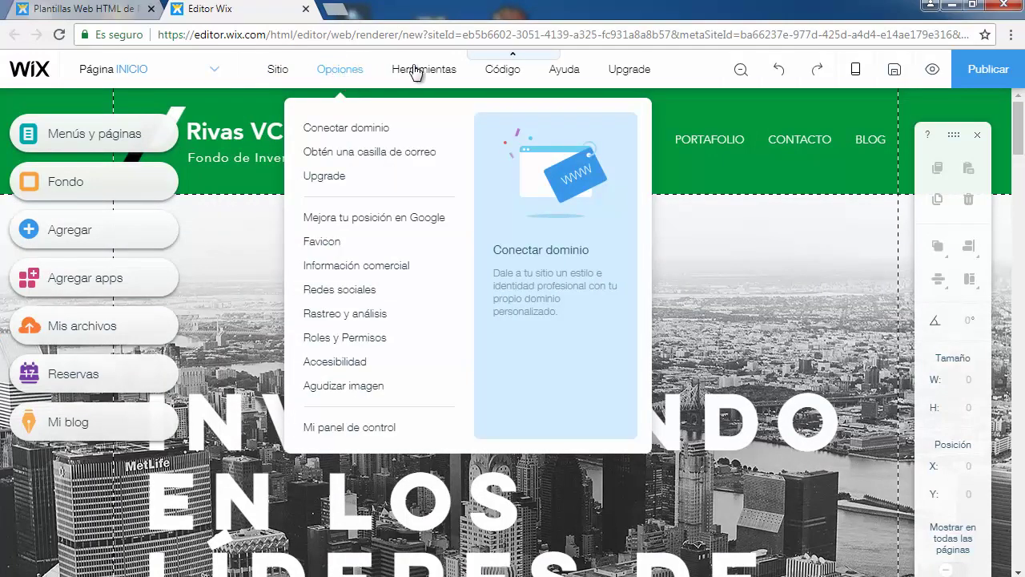
mouse_move(414, 70)
click(432, 133)
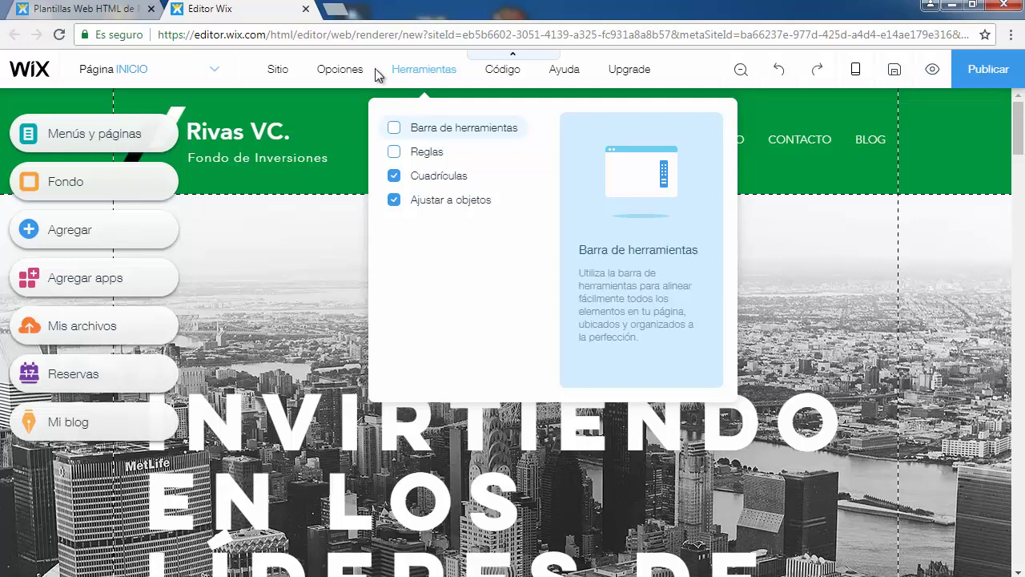
Step: Replace the site title "Rivas VC." in the page header with "Android Tlapa"
click(270, 132)
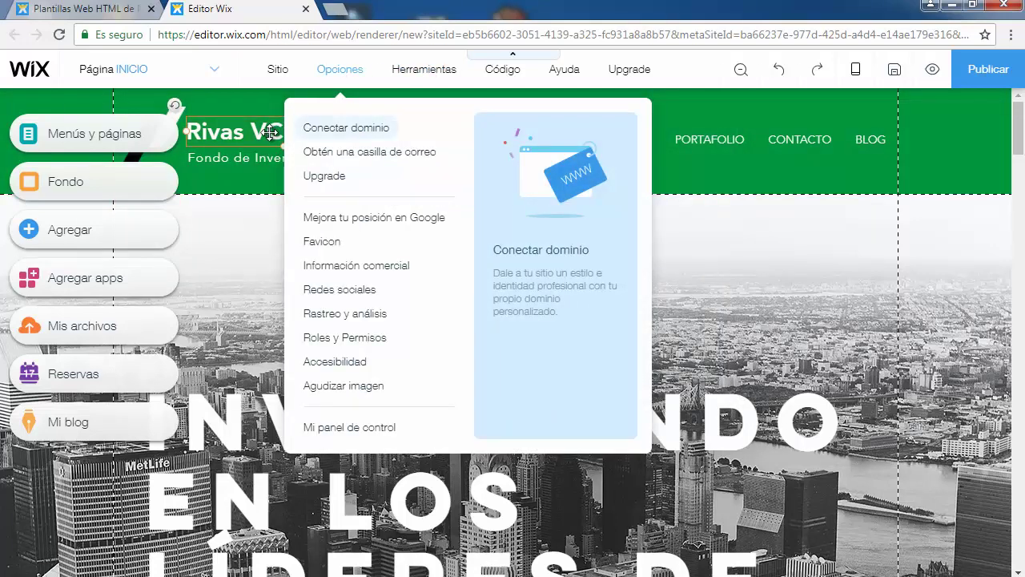
double_click(273, 132)
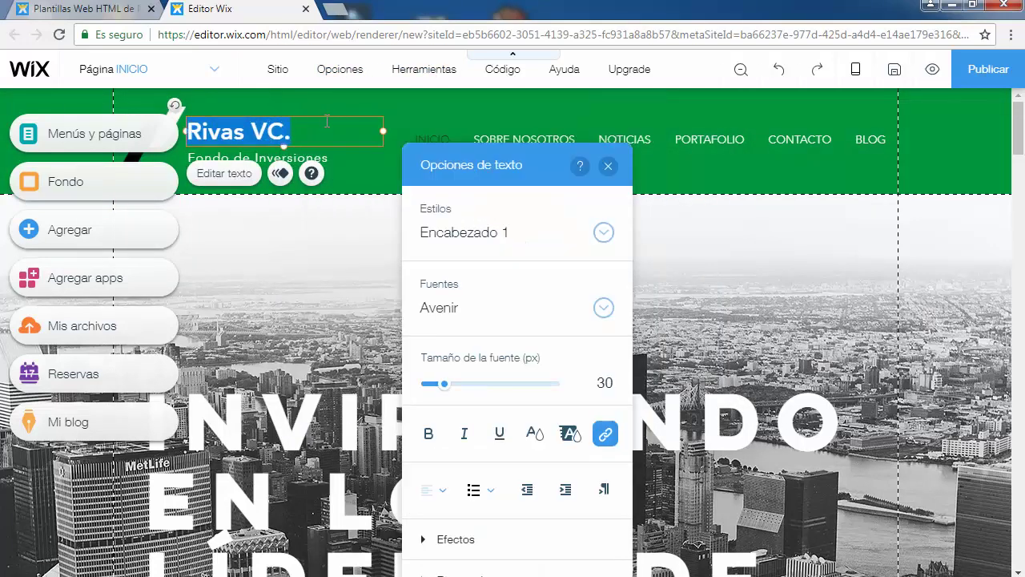
key(BackSpace)
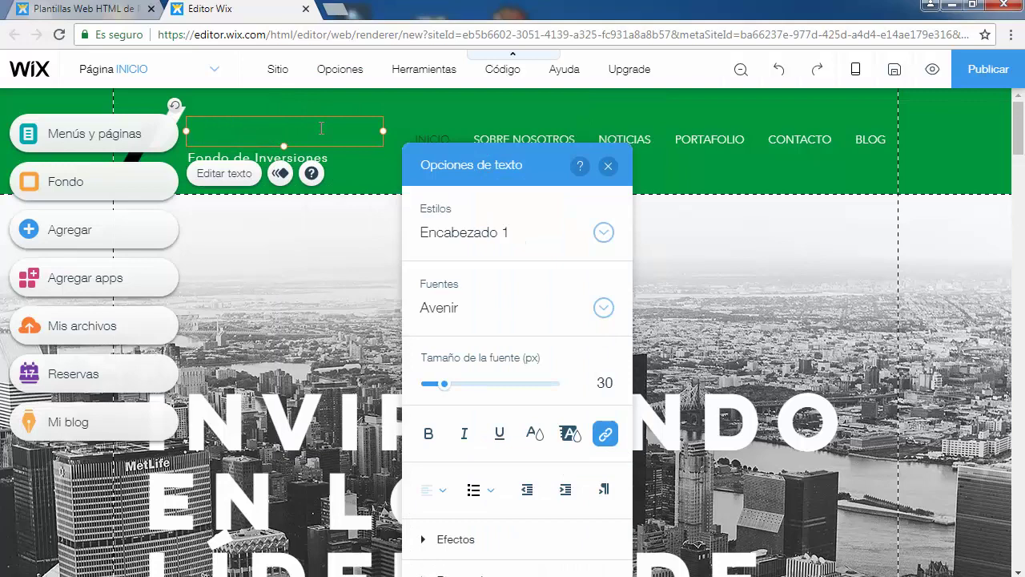
text(Android Tlapa)
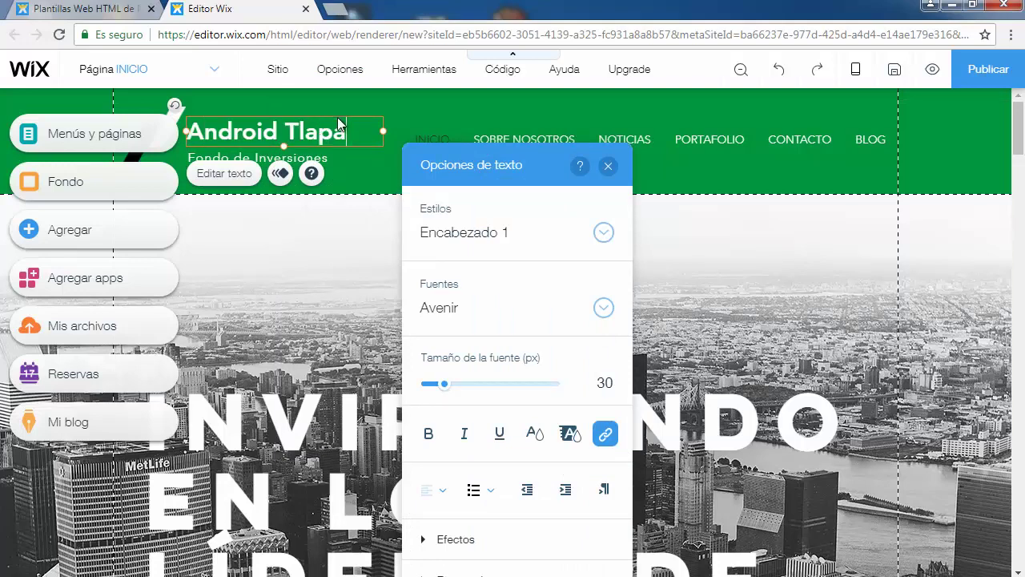
click(809, 175)
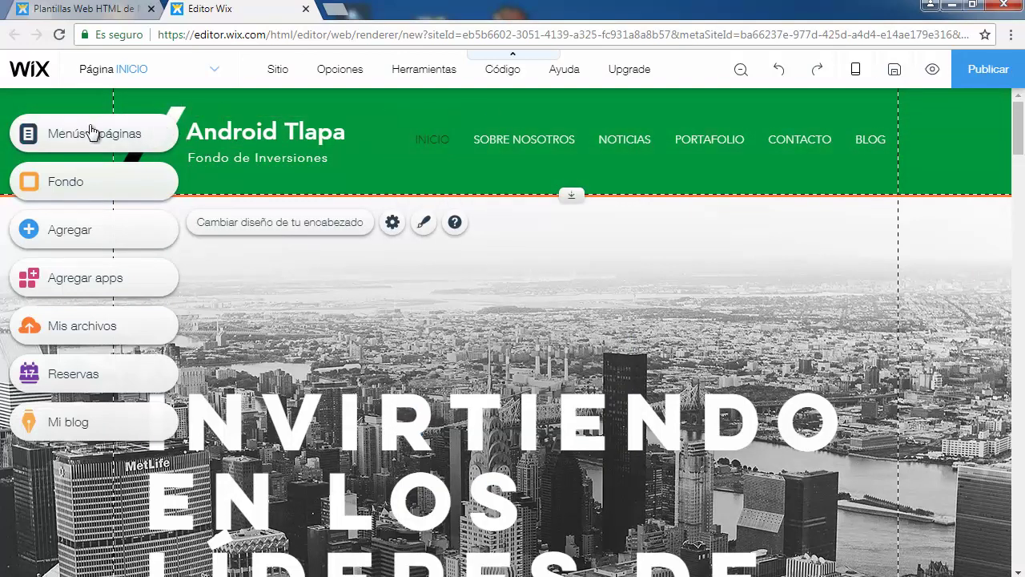
Step: Replace the large headline over the city photo with "LOS GRANDES SUEÑOS"
scroll(471, 206, down, 3)
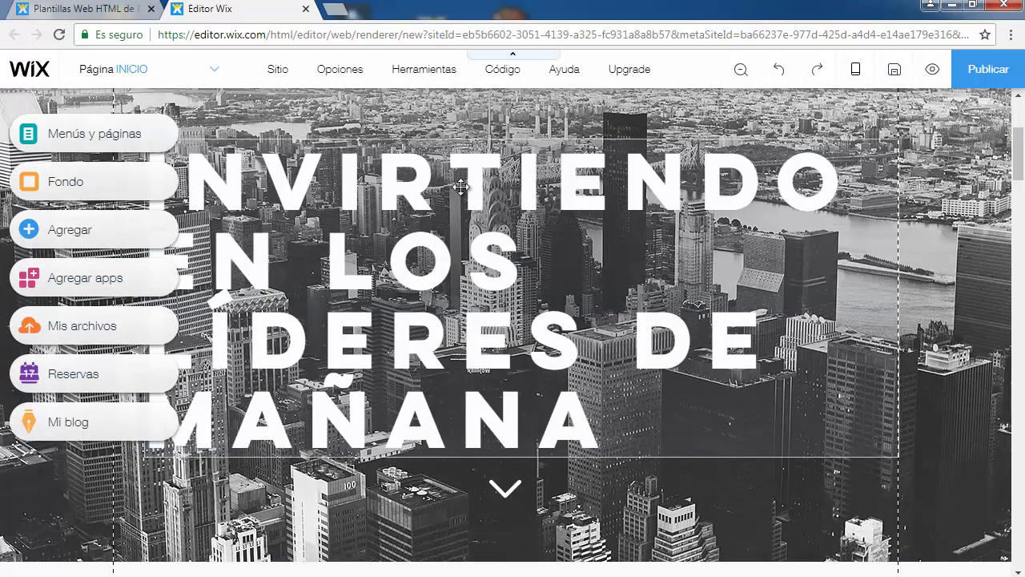
double_click(462, 199)
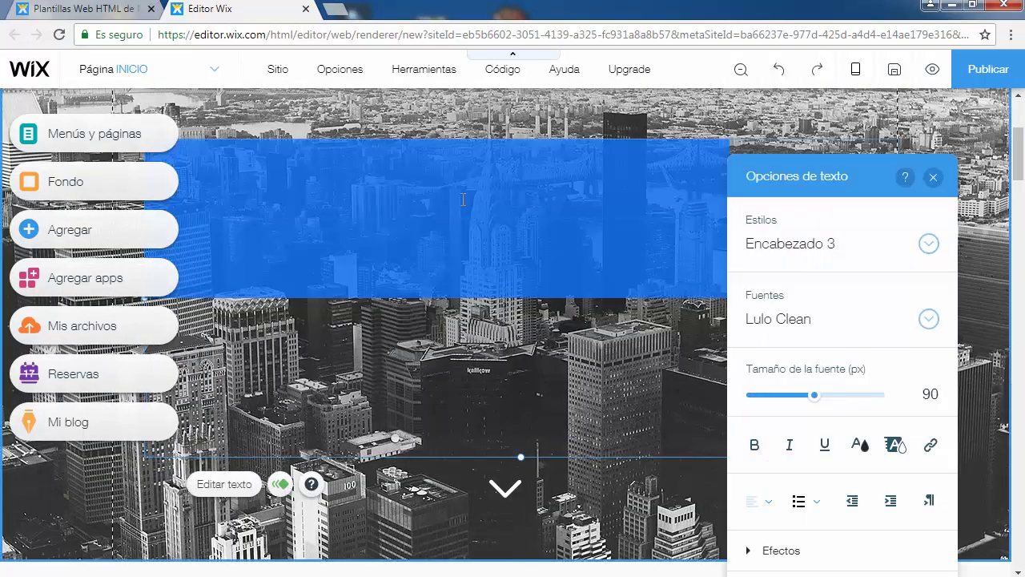
key(BackSpace)
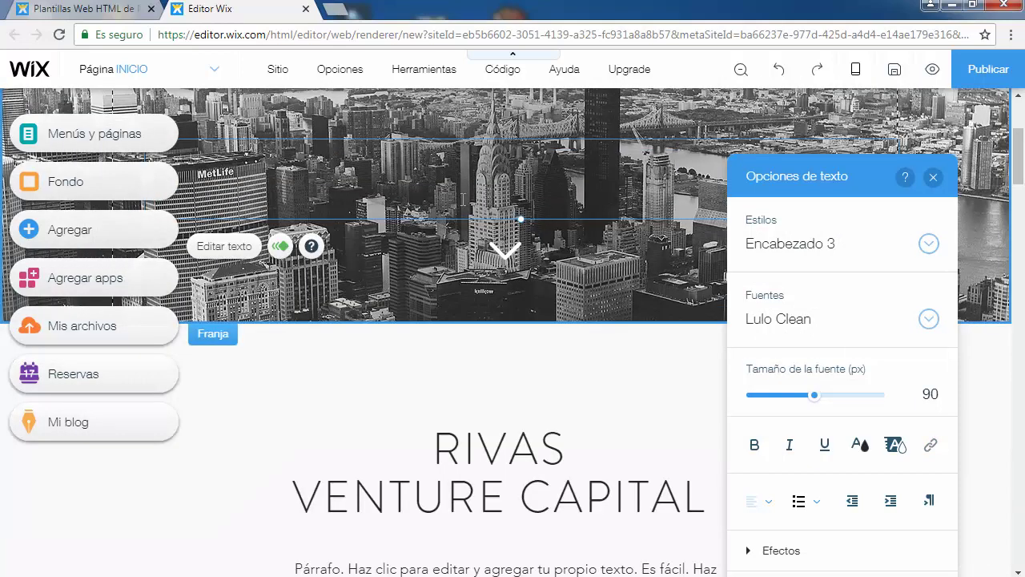
text(LOS GRNADES SUENOS)
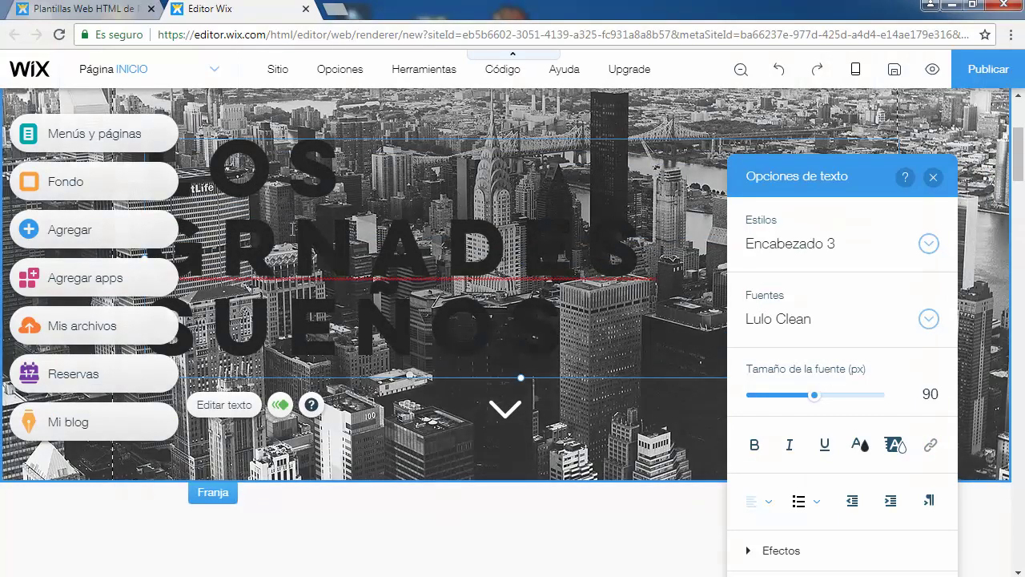
click(411, 240)
key(BackSpace)
key(Left)
text(A)
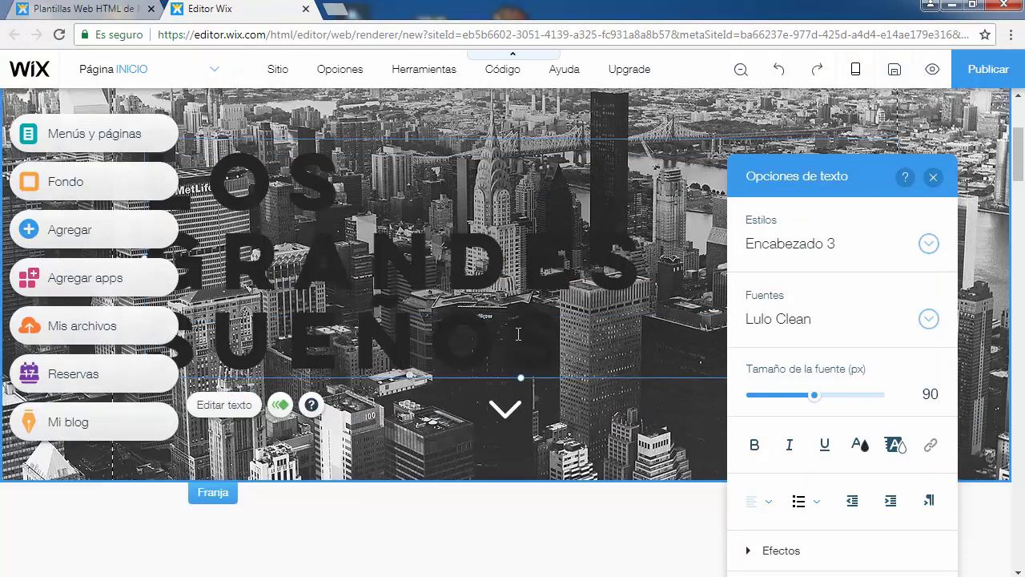
Step: Set the text color of "LOS GRANDES SUEÑO" in the headline to white (#FFFFFF), leaving out the final S
drag(516, 340, 148, 132)
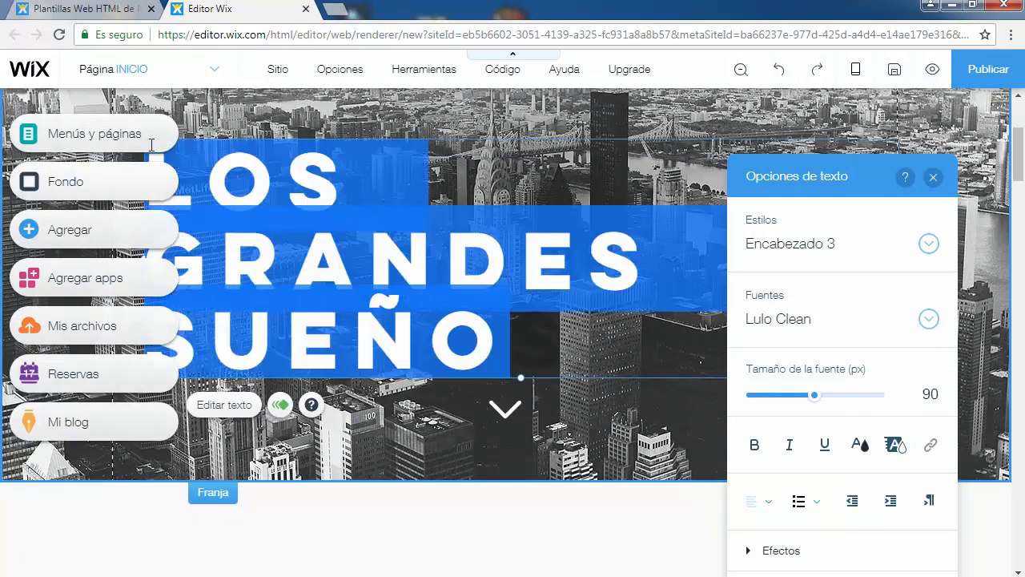
click(863, 446)
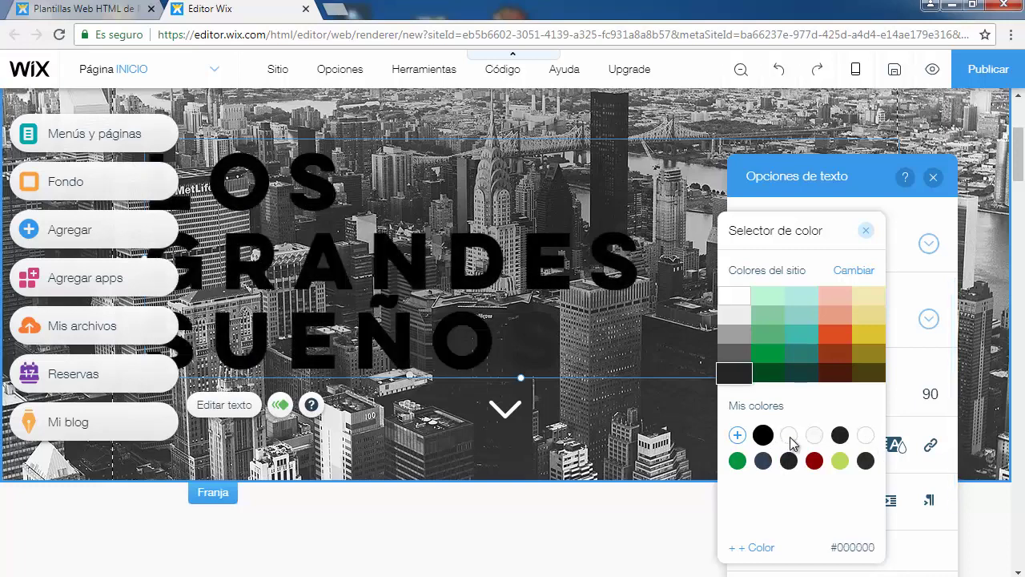
click(791, 436)
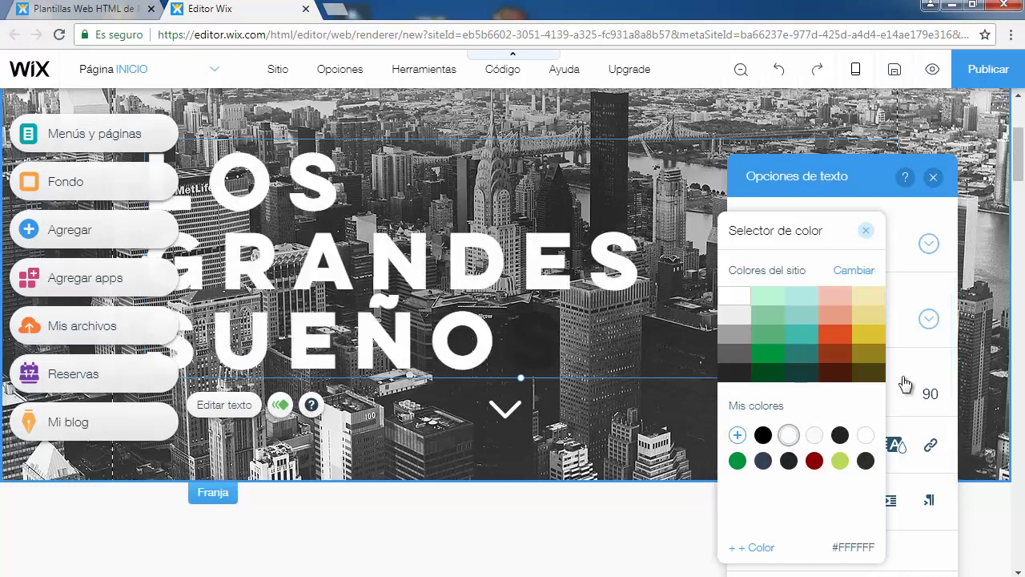
click(936, 178)
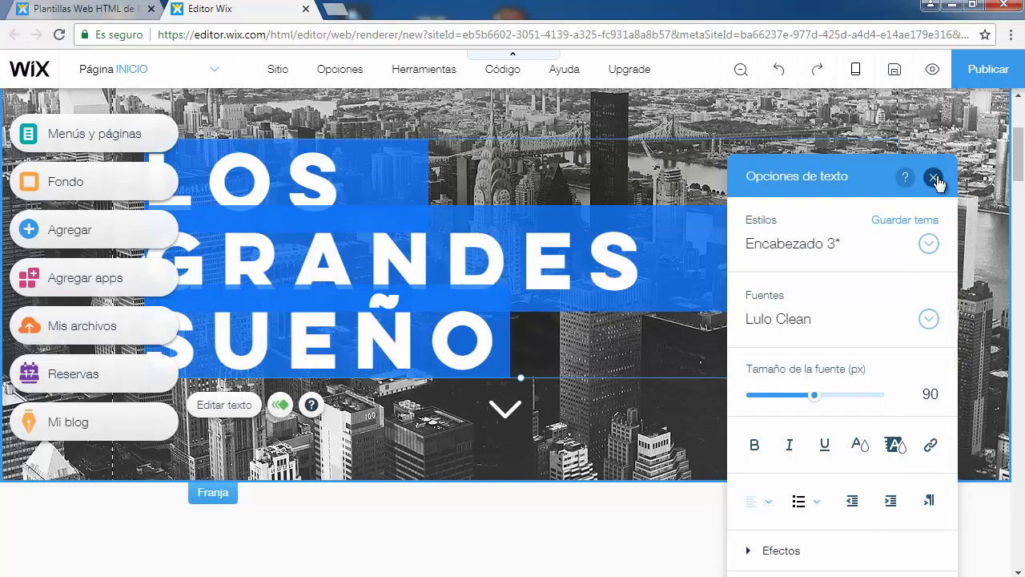
click(935, 177)
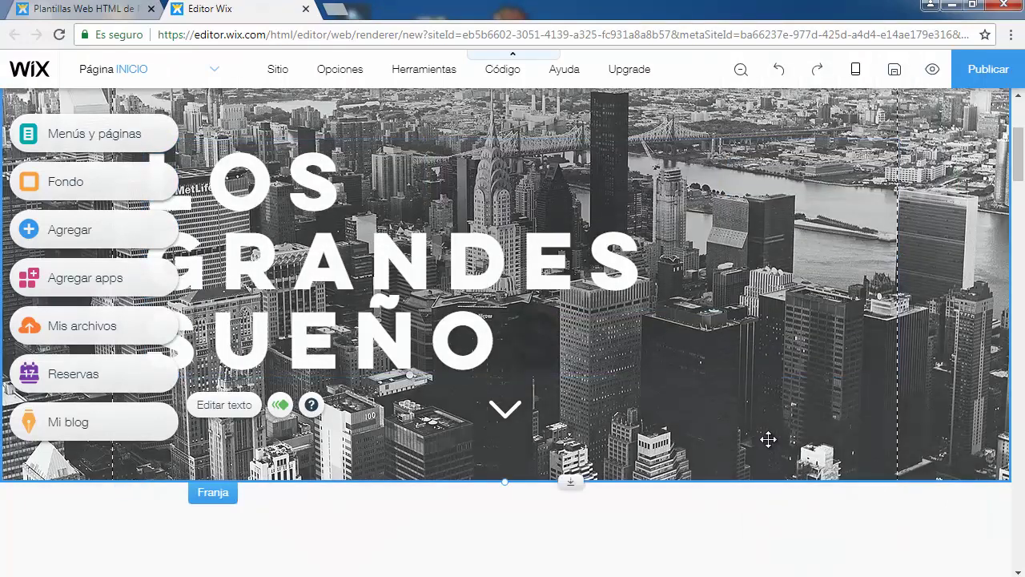
Step: Change the headline strip's background to the blue misty mountains image from Wix's free Paisajes images
right_click(526, 108)
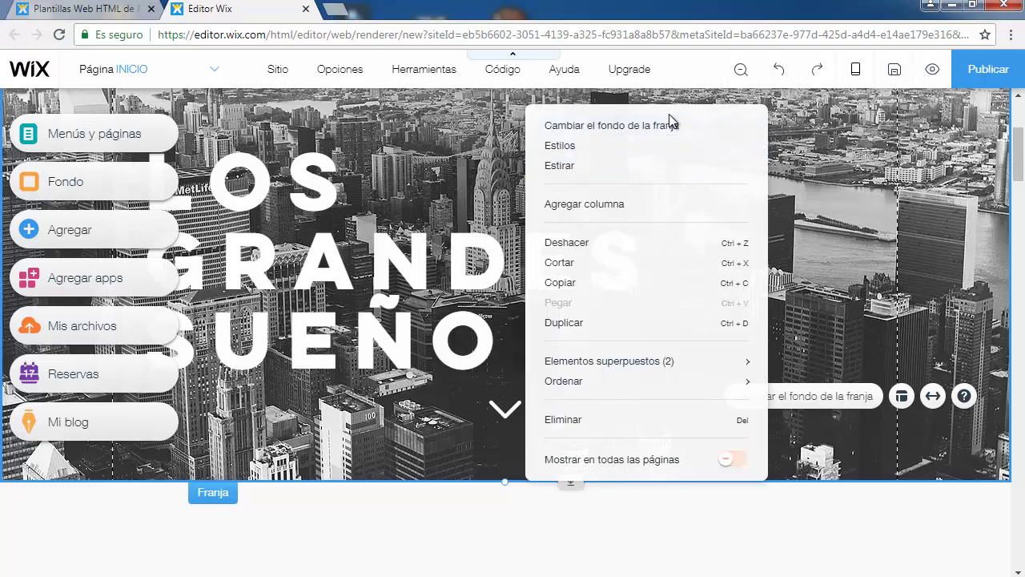
click(677, 128)
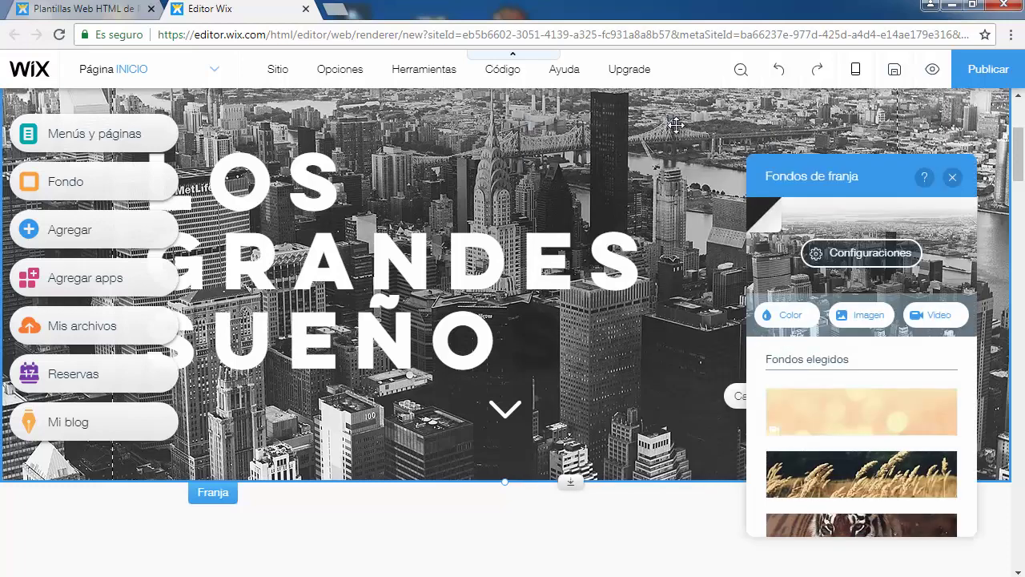
click(866, 317)
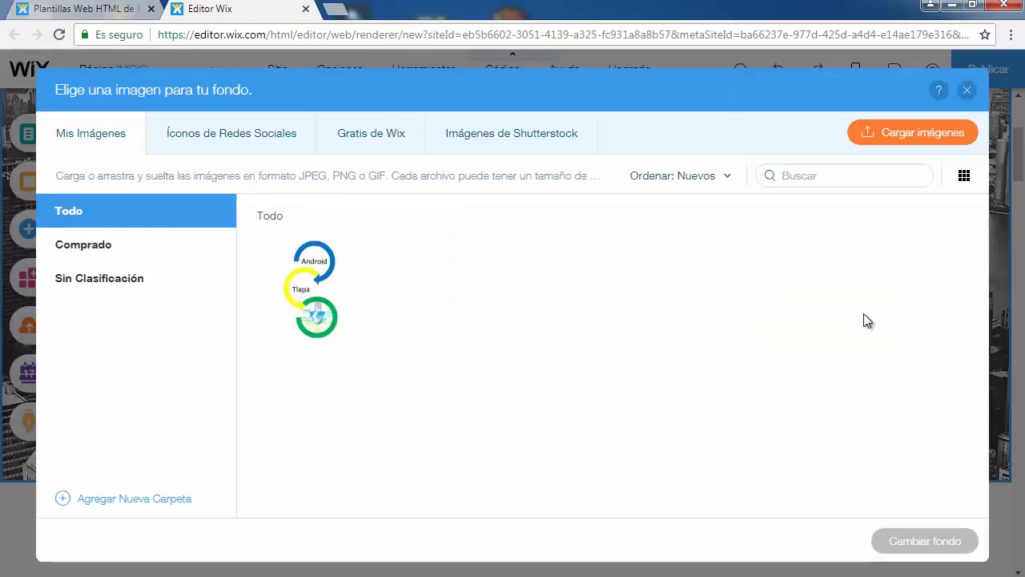
click(348, 142)
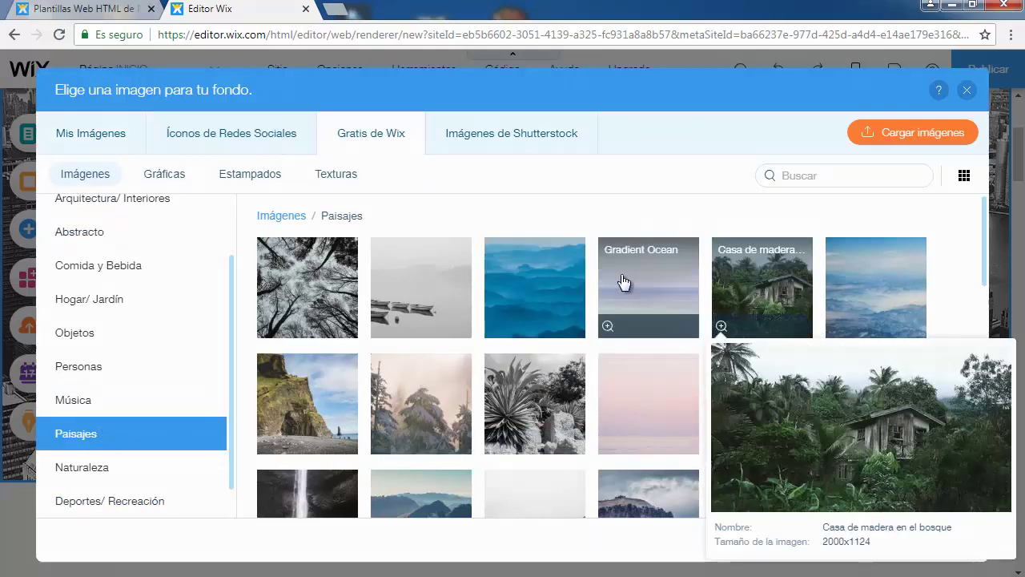
click(550, 271)
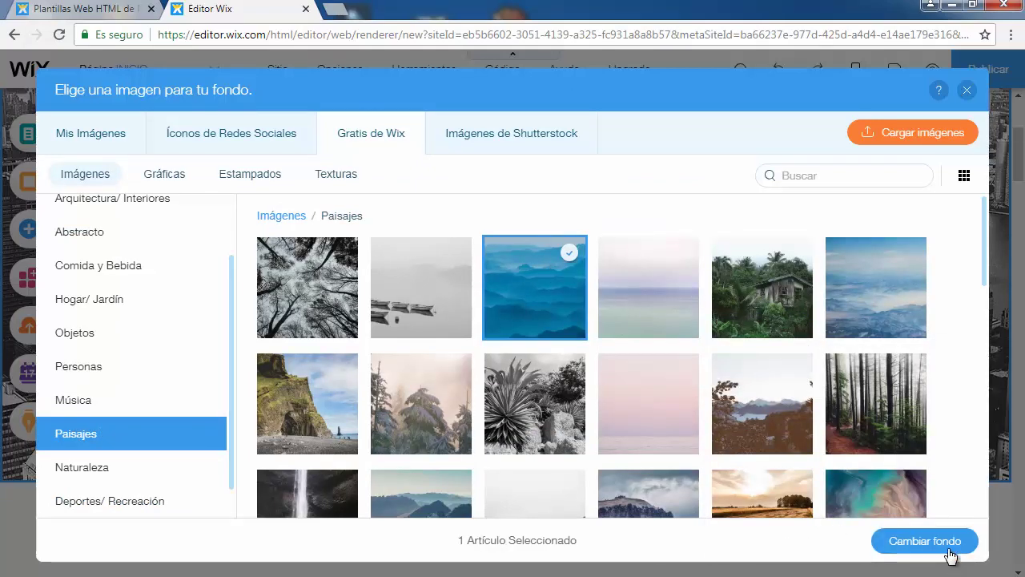
click(890, 541)
mouse_move(946, 540)
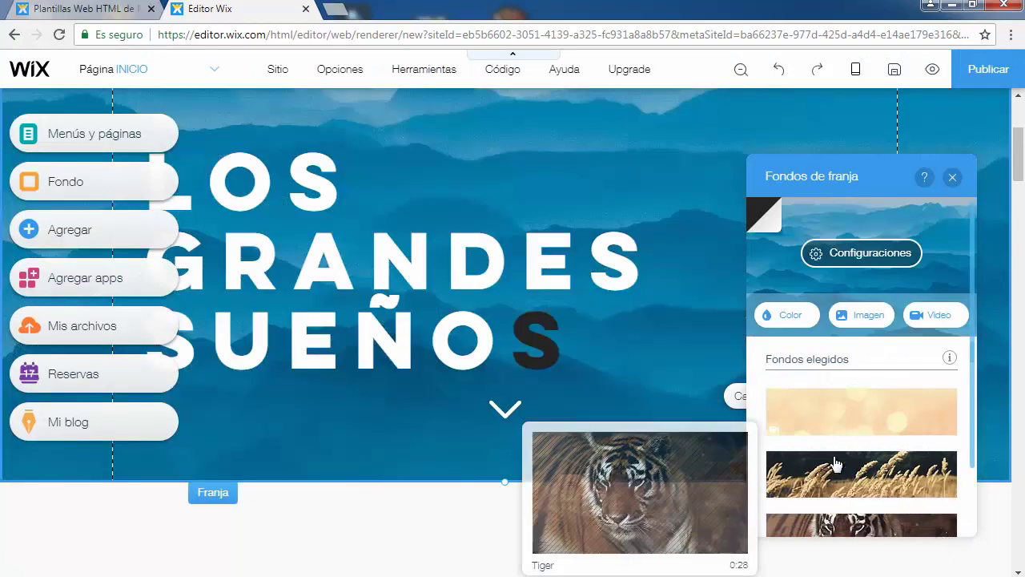
Step: Set the whole "LOS GRANDES SUEÑOS" headline to white (#FFFFFF), including the dark final S
click(556, 343)
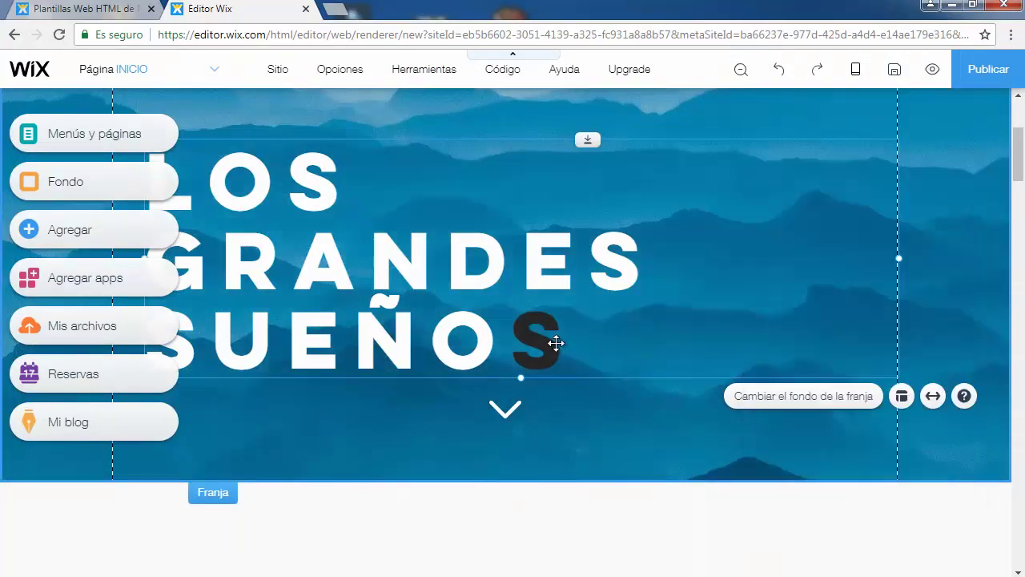
double_click(555, 343)
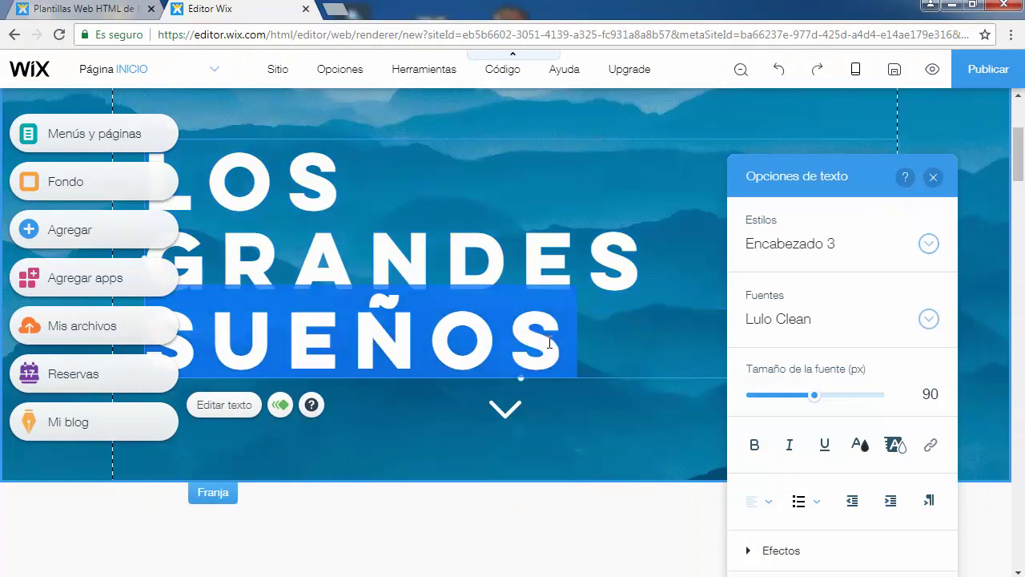
click(861, 443)
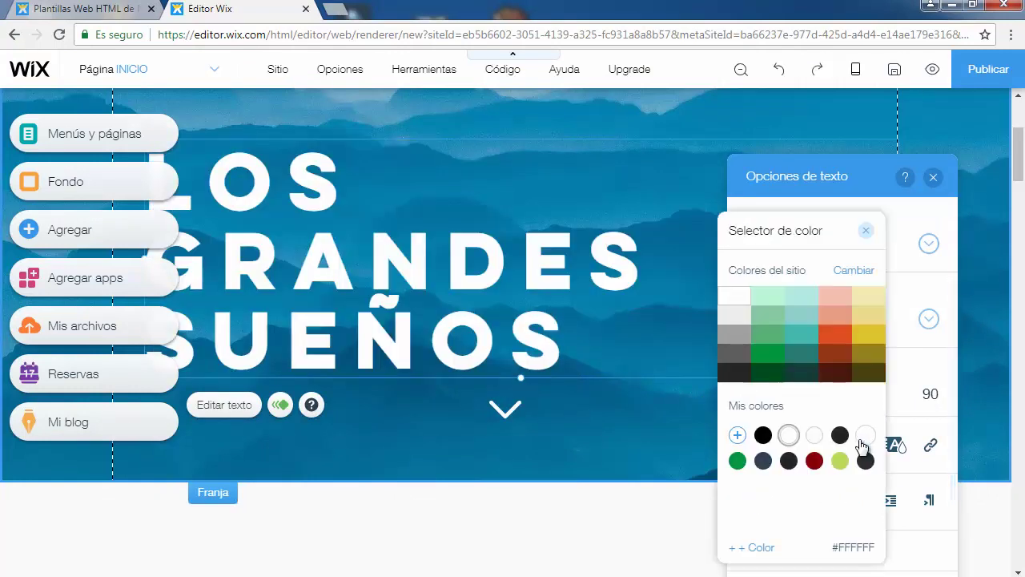
click(941, 193)
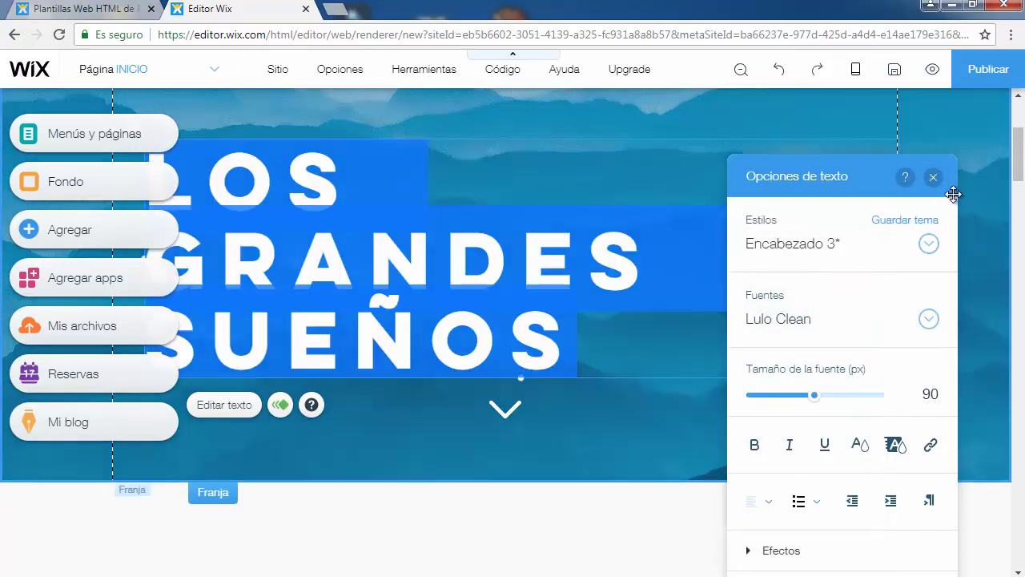
click(935, 179)
Step: Replace the "RIVAS VENTURE CAPITAL" heading with "Android Tlapa"
scroll(938, 181, down, 5)
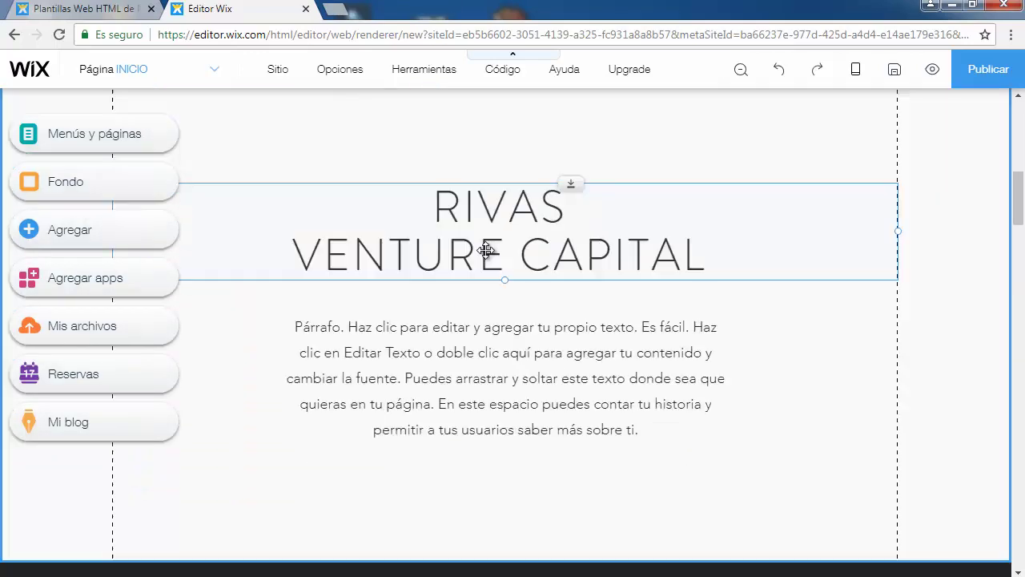
double_click(487, 250)
key(BackSpace)
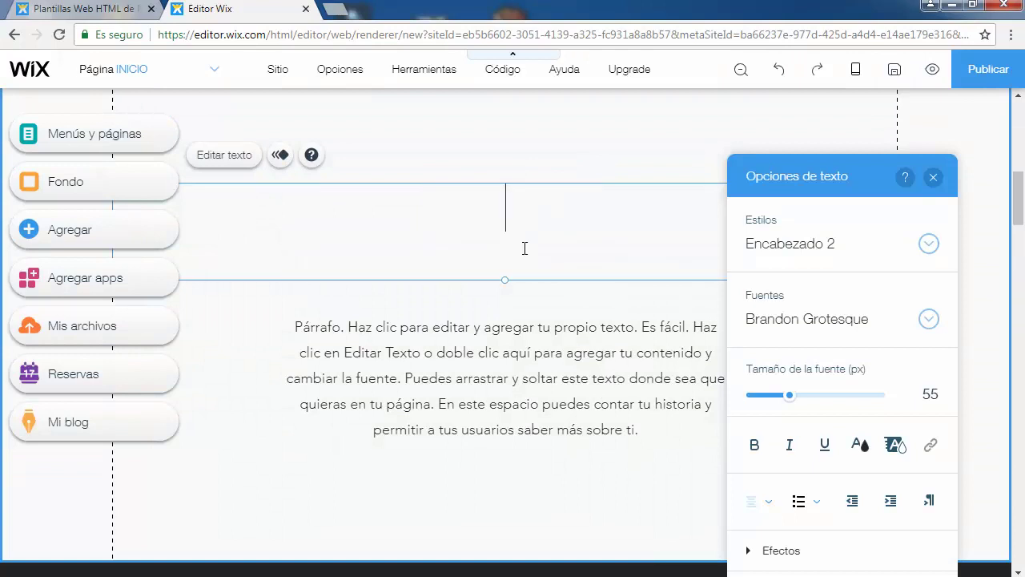
text(A)
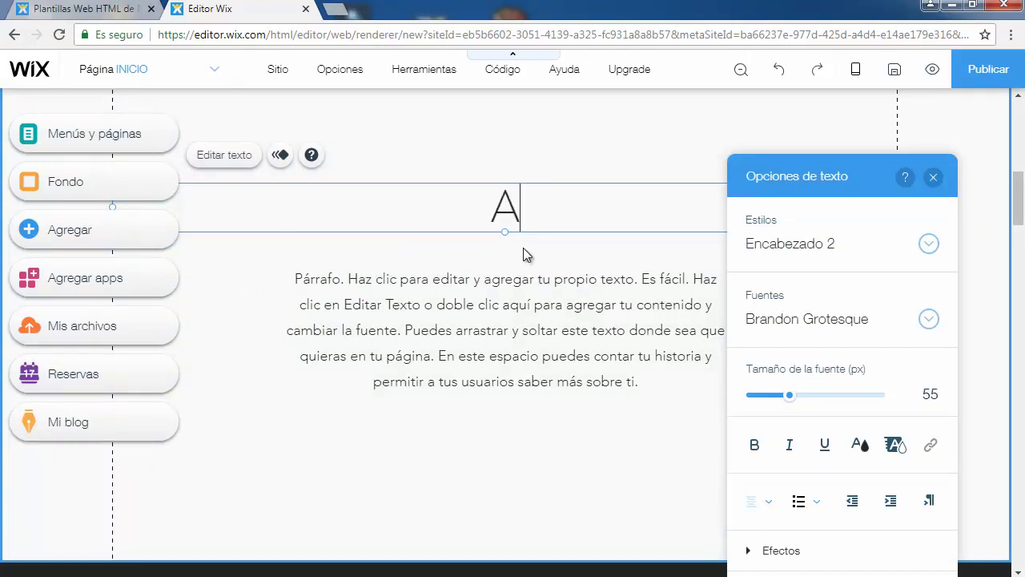
text(ndroid Tlapa)
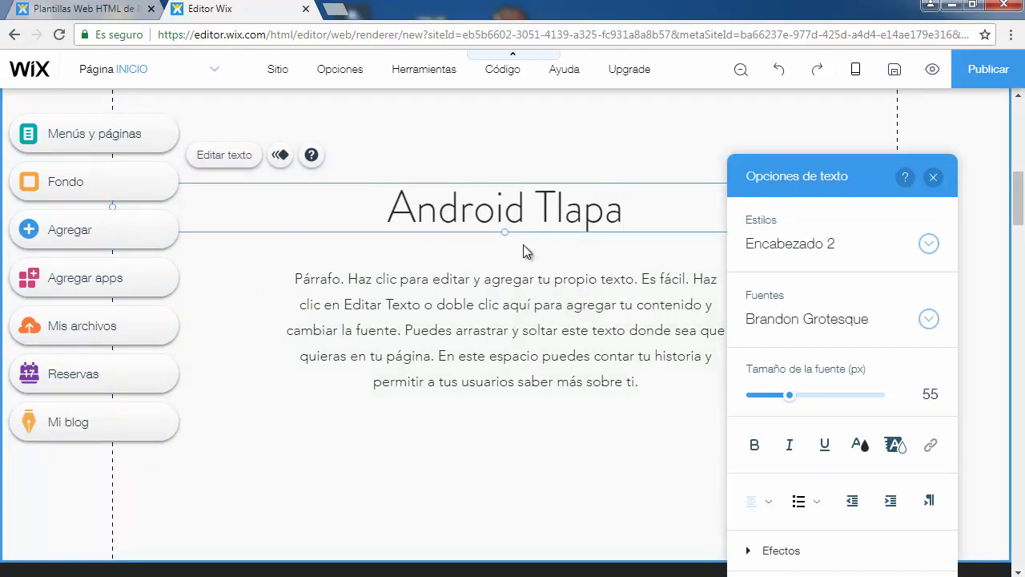
Step: Replace the placeholder paragraph under the "Android Tlapa" heading with "Esta empresa se dedica a desarrollar páginas virtuales"
double_click(487, 309)
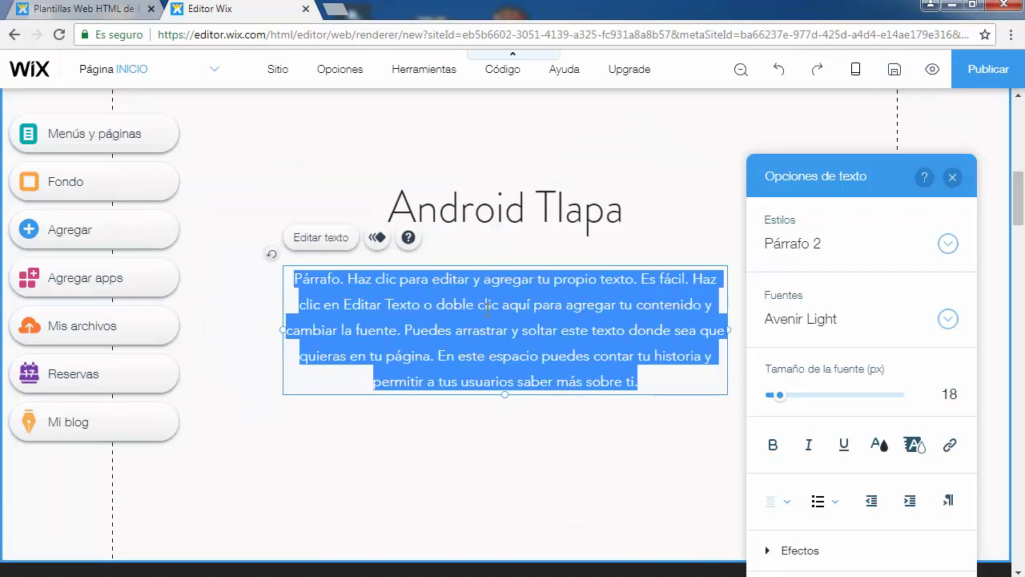
key(BackSpace)
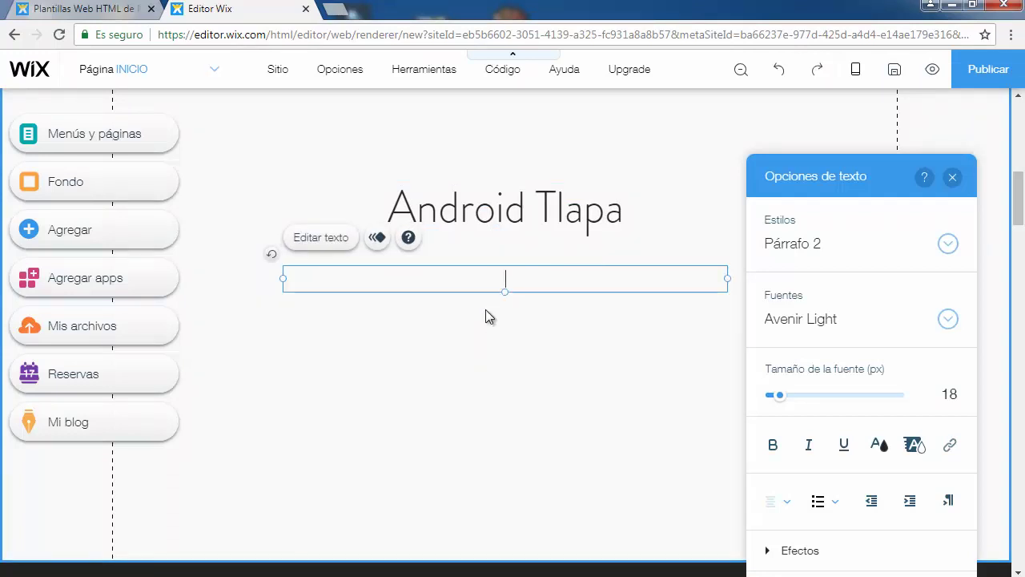
text(esta)
key(BackSpace)
key(BackSpace)
key(BackSpace)
text(Es)
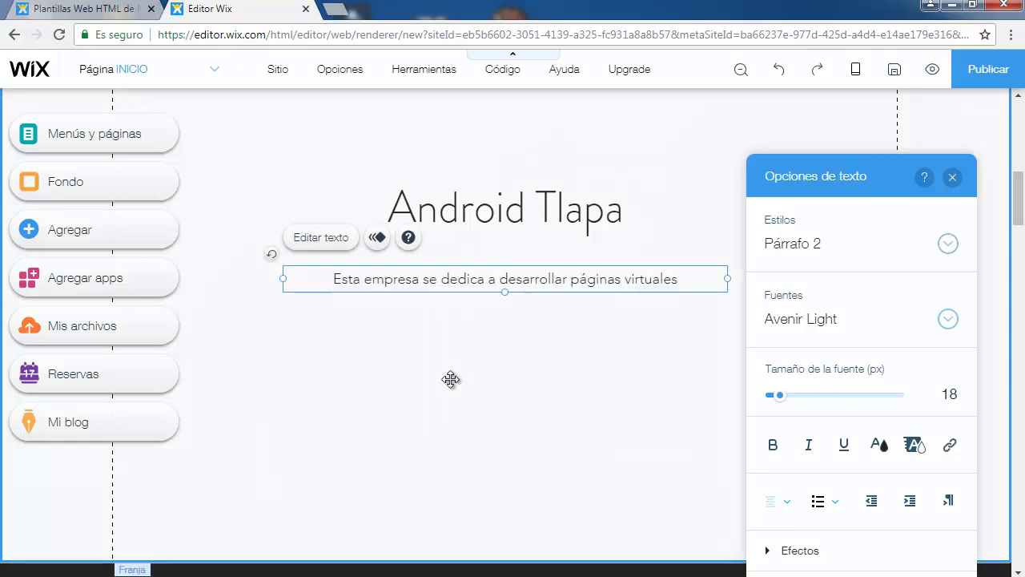
click(451, 379)
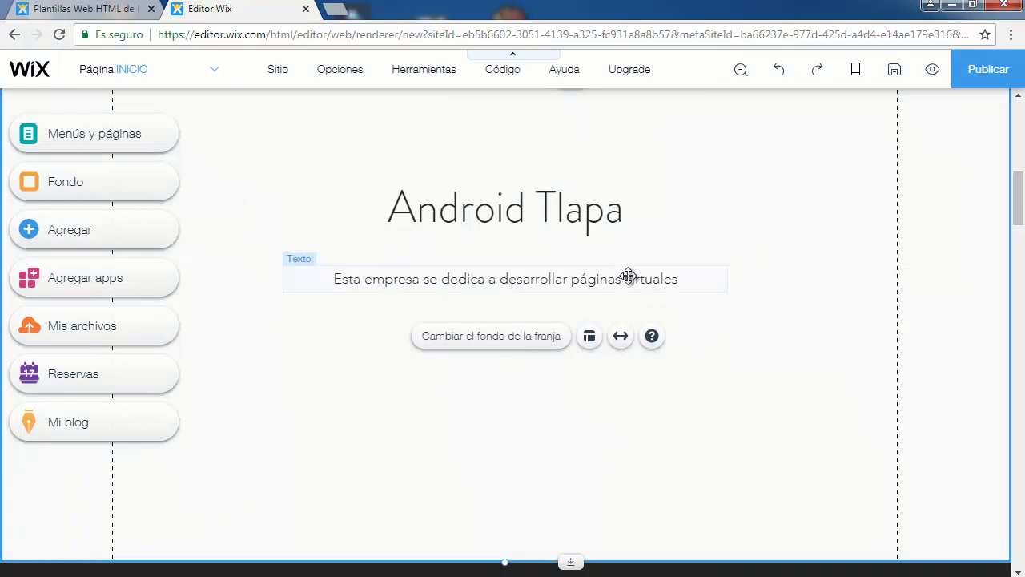
Step: Replace the "INVERSIONES EN MÁS DE 5 INDUSTRIAS" text in the dark strip with "Nunca es tarde es soñar"
scroll(629, 277, down, 2)
scroll(629, 276, down, 3)
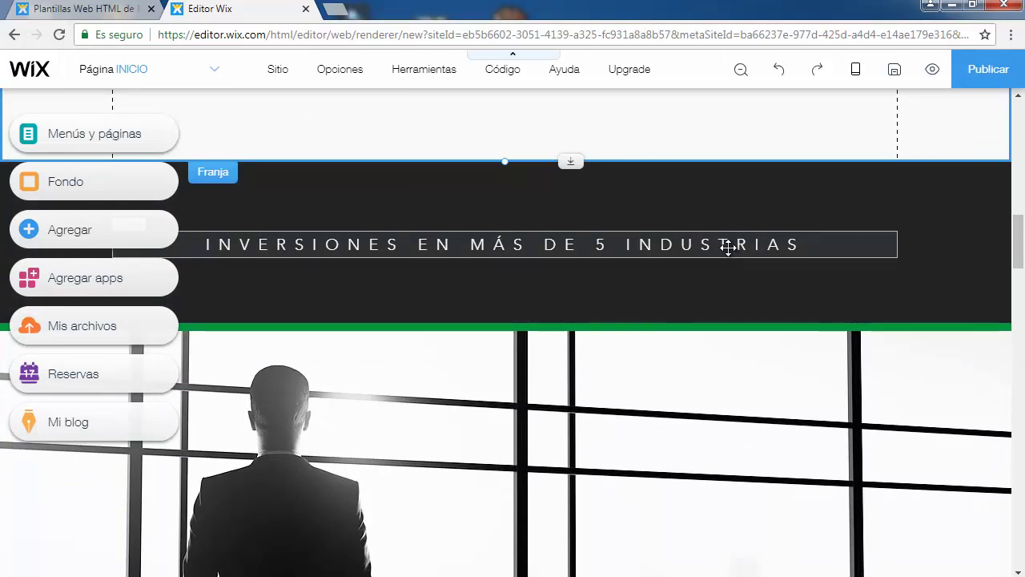
double_click(728, 248)
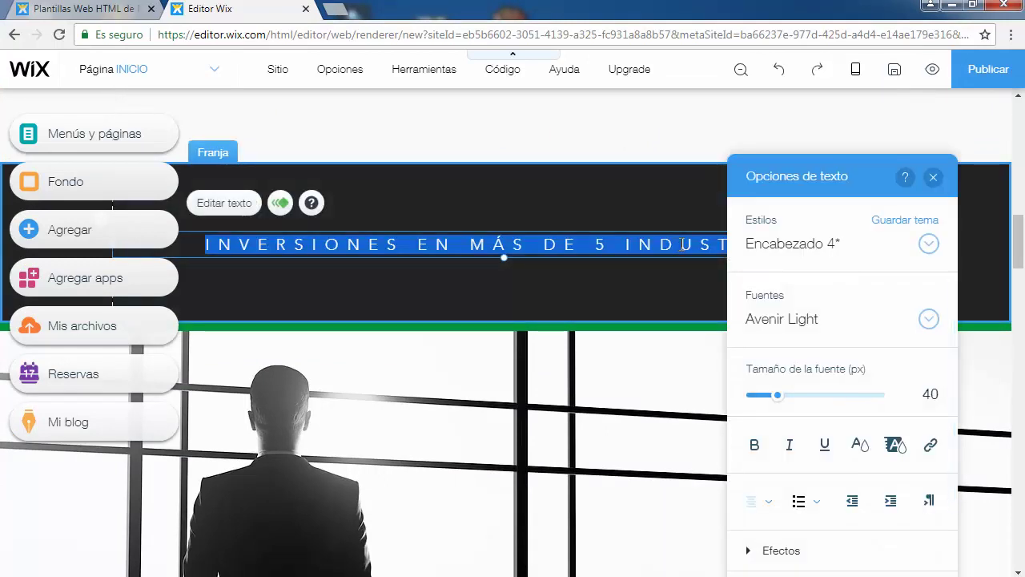
key(BackSpace)
text(Nunca es tarde es soñar)
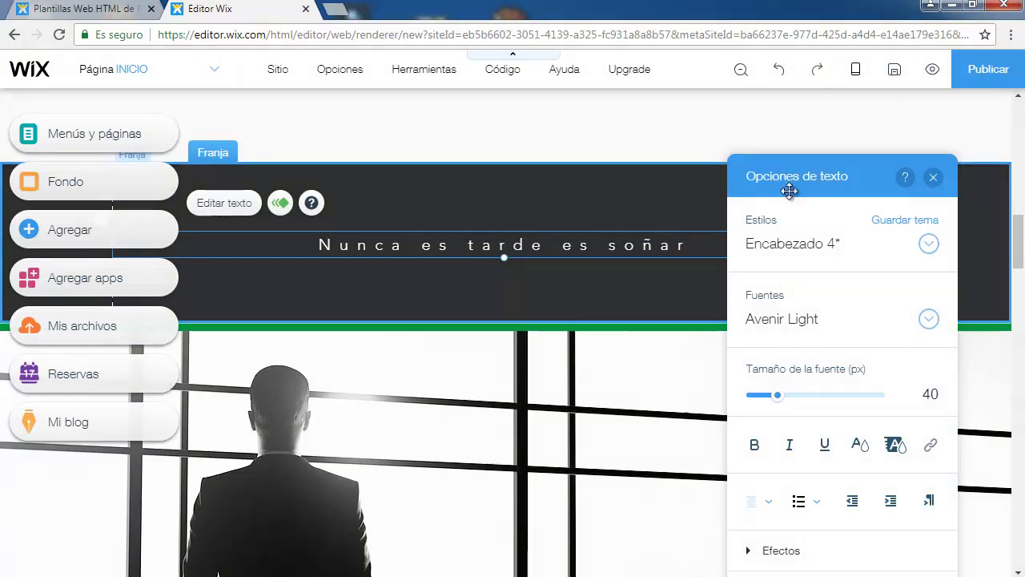
click(934, 178)
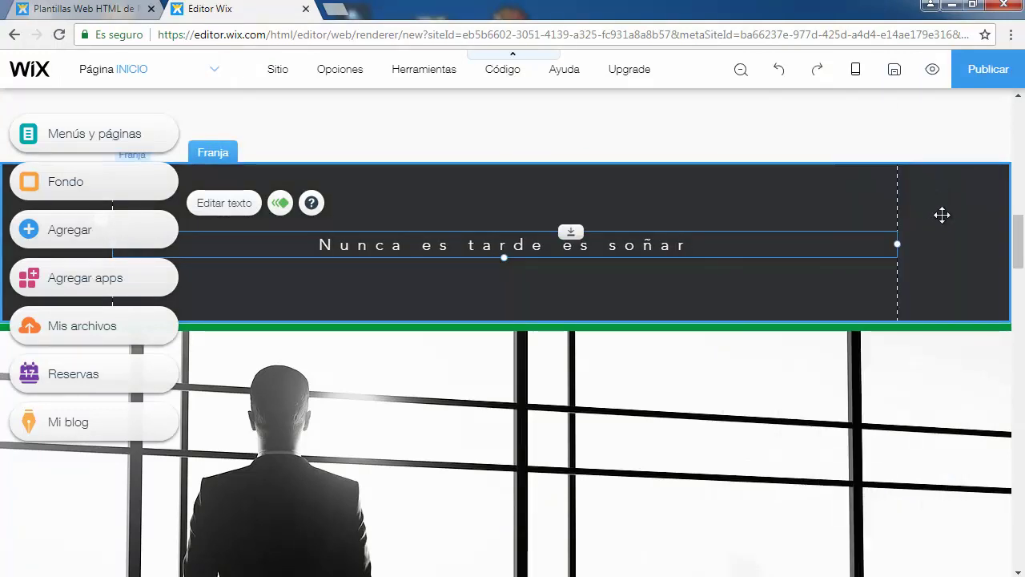
Step: Change the background of the "Nunca es tarde es soñar" strip to the weathered green texture from the suggested strip backgrounds
click(942, 215)
right_click(943, 218)
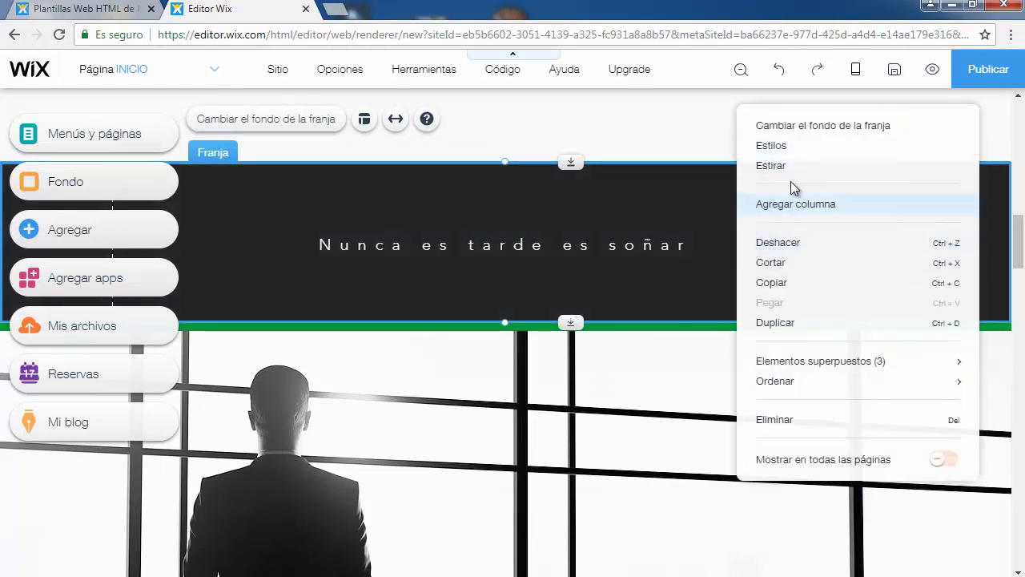
click(801, 131)
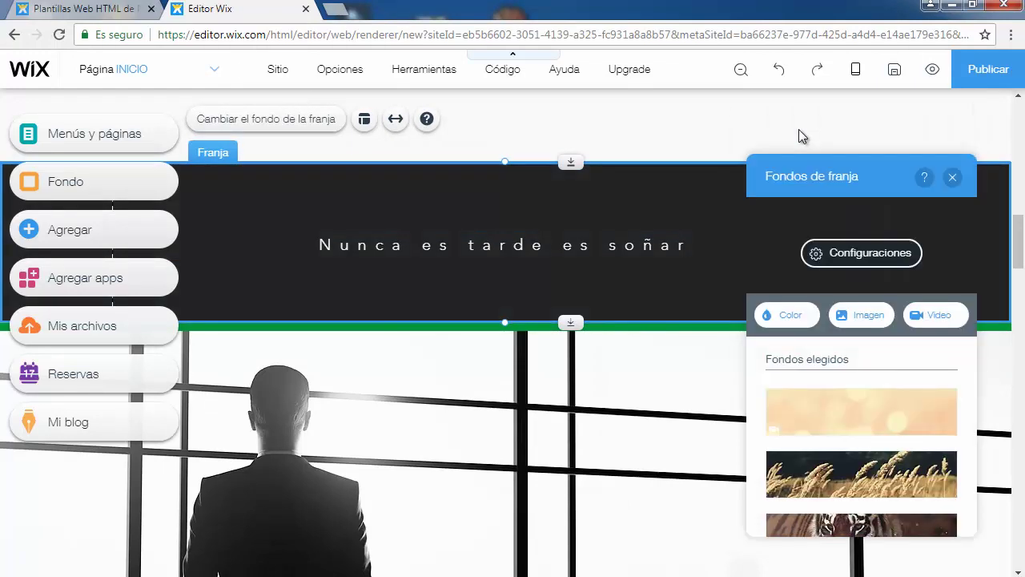
scroll(912, 465, down, 5)
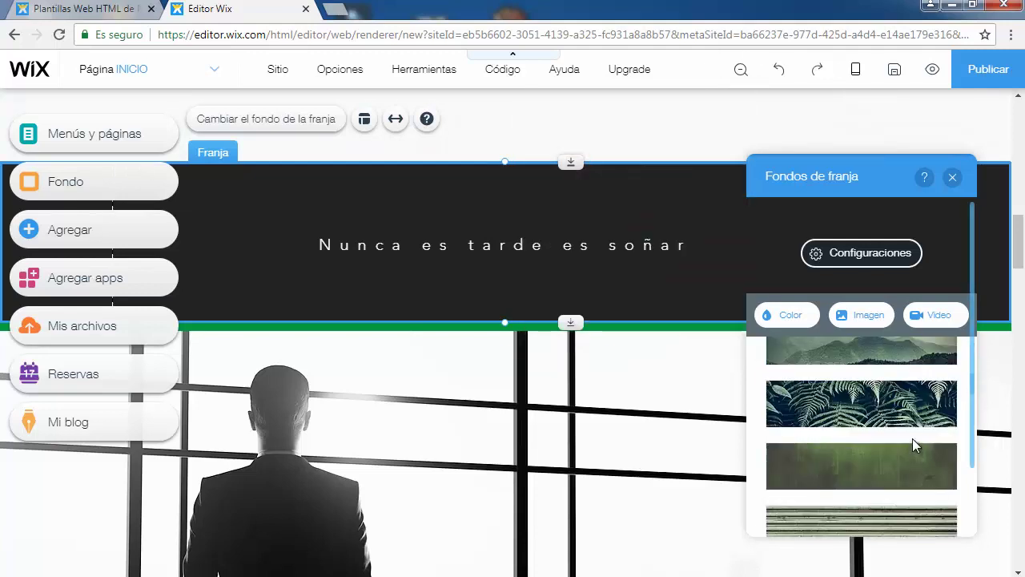
click(911, 469)
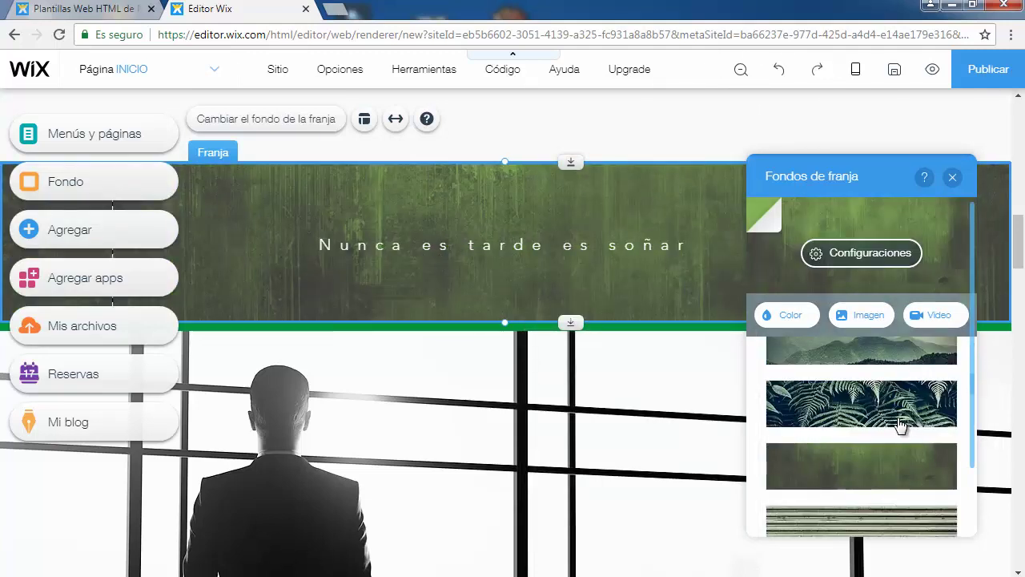
click(953, 177)
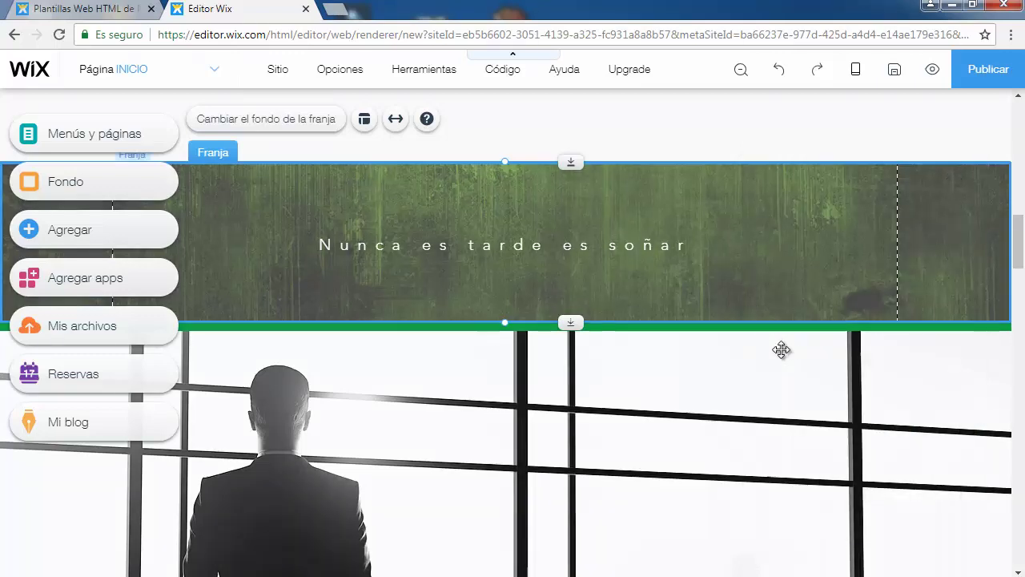
Step: Change the businessman photo strip's background to the foggy road between autumn trees from Wix's free images
scroll(781, 350, down, 3)
scroll(781, 351, down, 2)
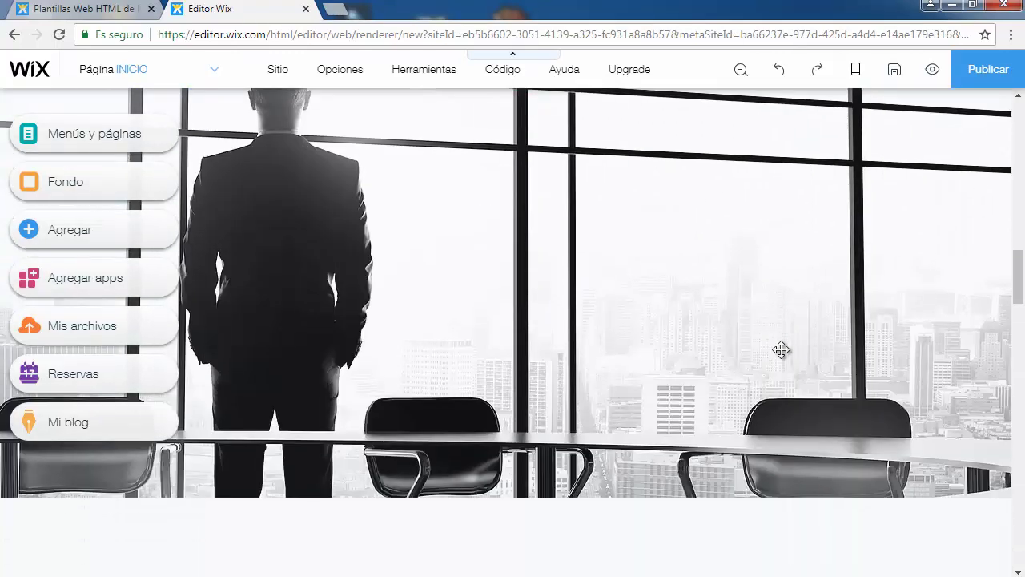
right_click(654, 288)
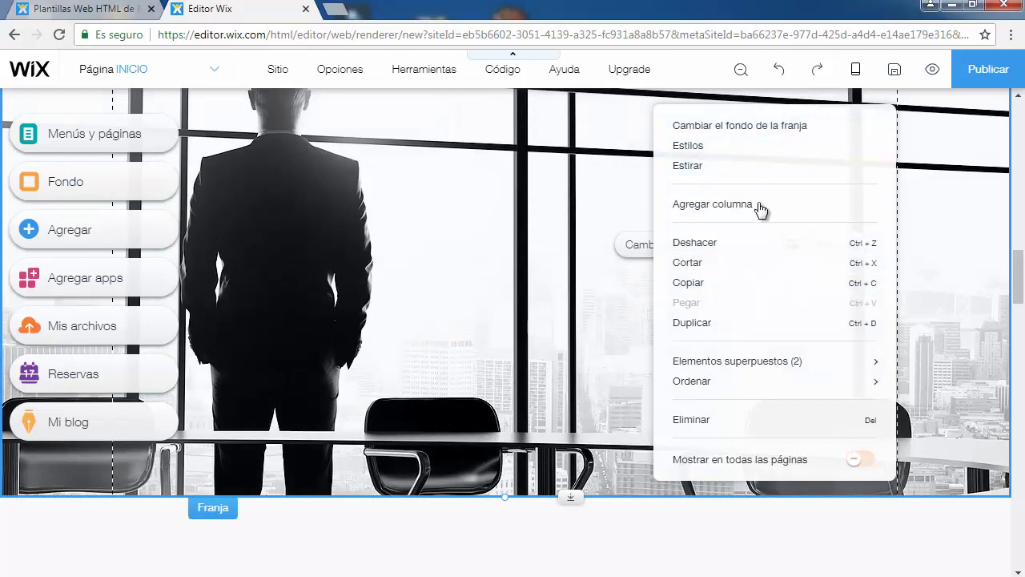
click(756, 126)
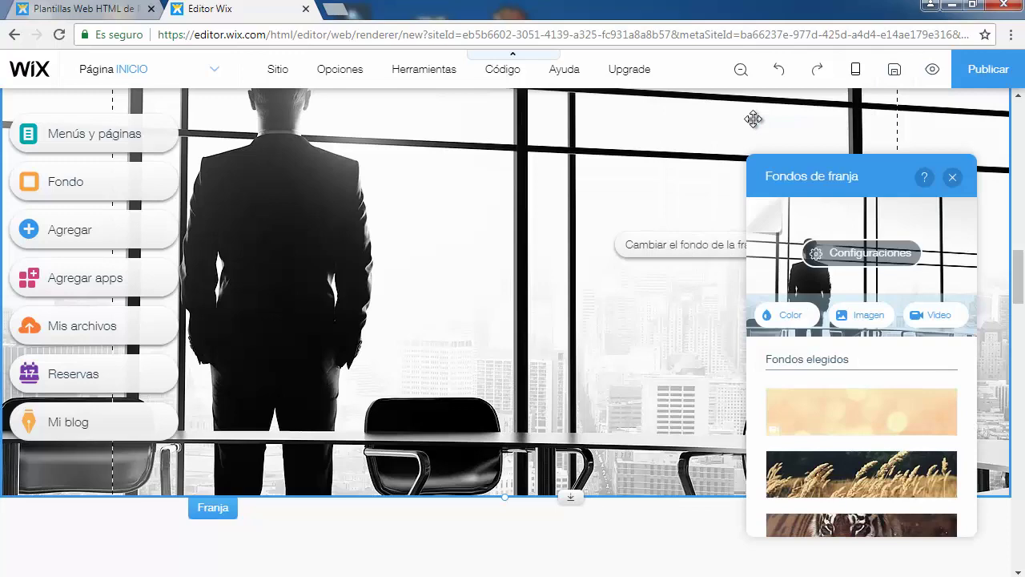
click(859, 316)
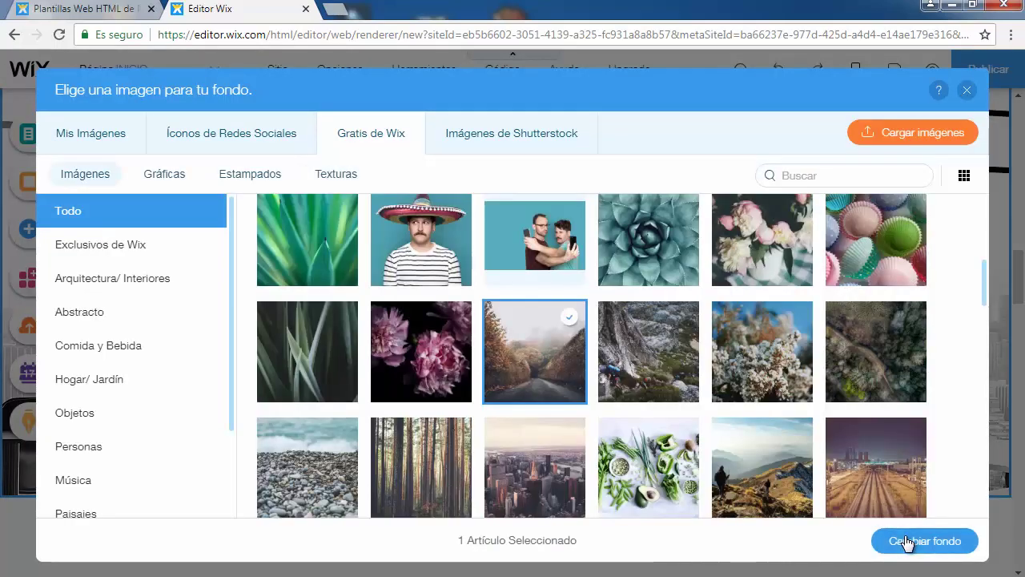
click(906, 541)
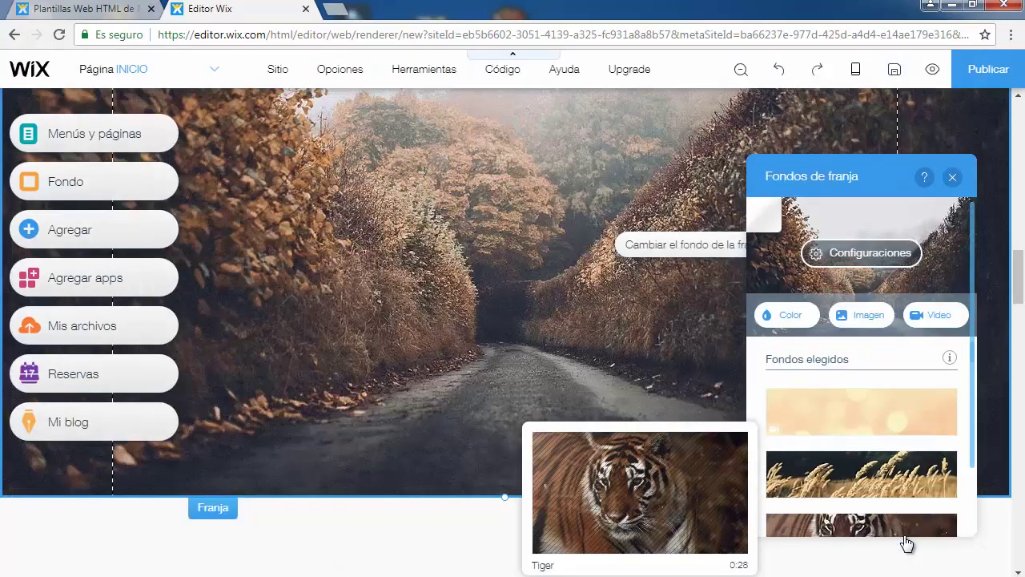
click(951, 177)
Step: Change the years in the "MÁS DE 30 AÑOS DE EXPERIENCIA" box to 5
scroll(916, 486, down, 4)
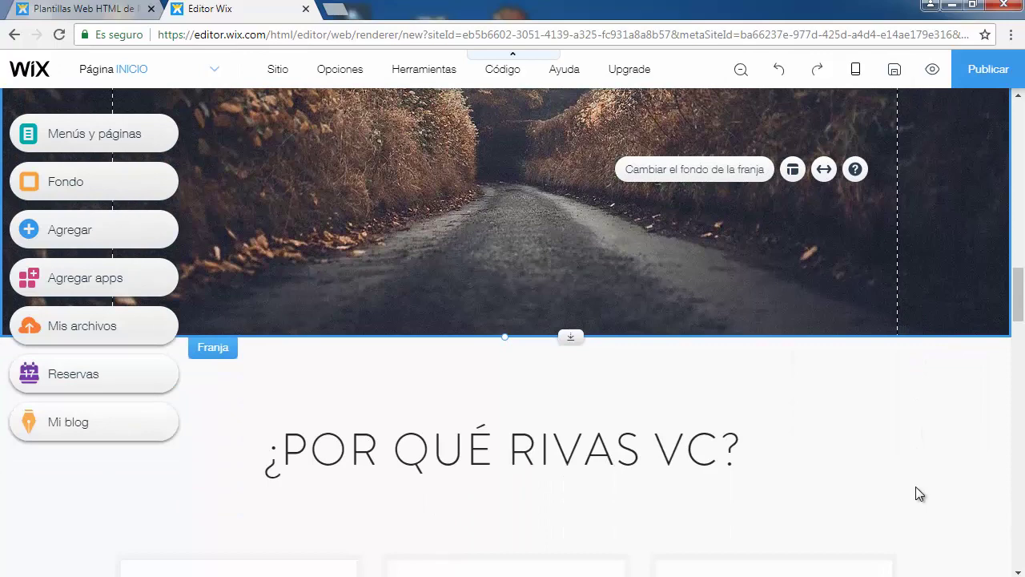
scroll(915, 487, down, 1)
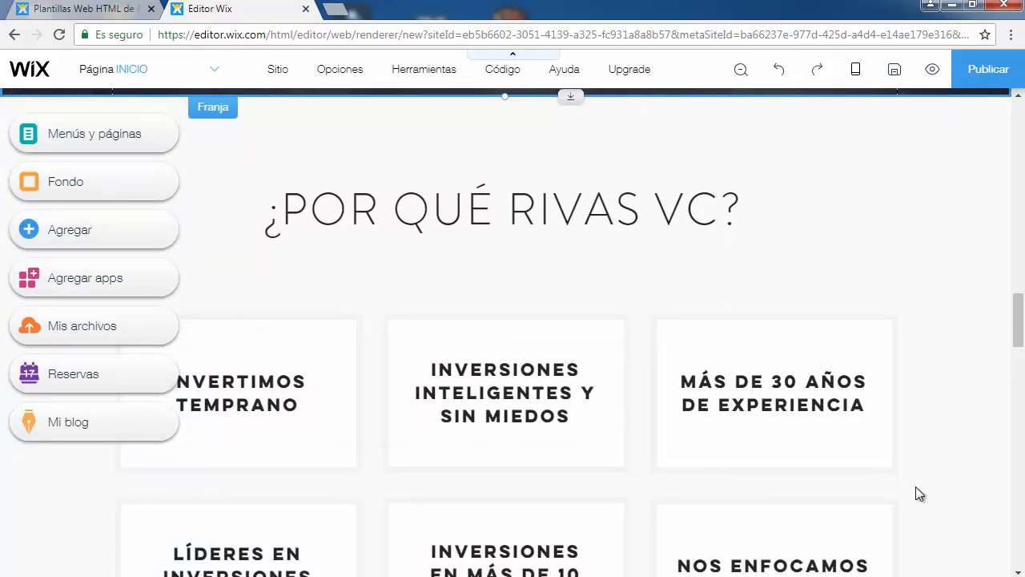
scroll(916, 486, down, 2)
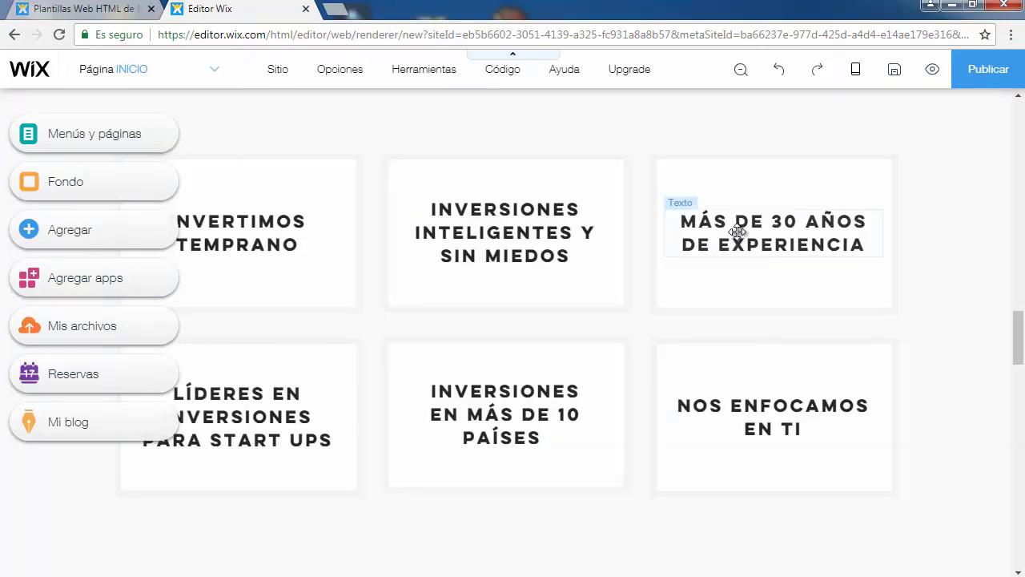
double_click(736, 231)
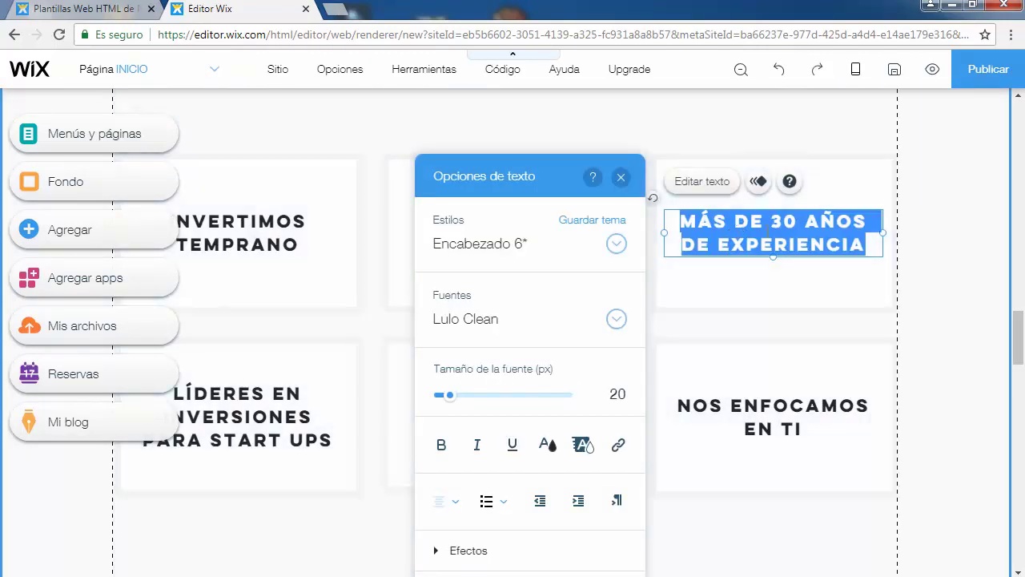
click(785, 225)
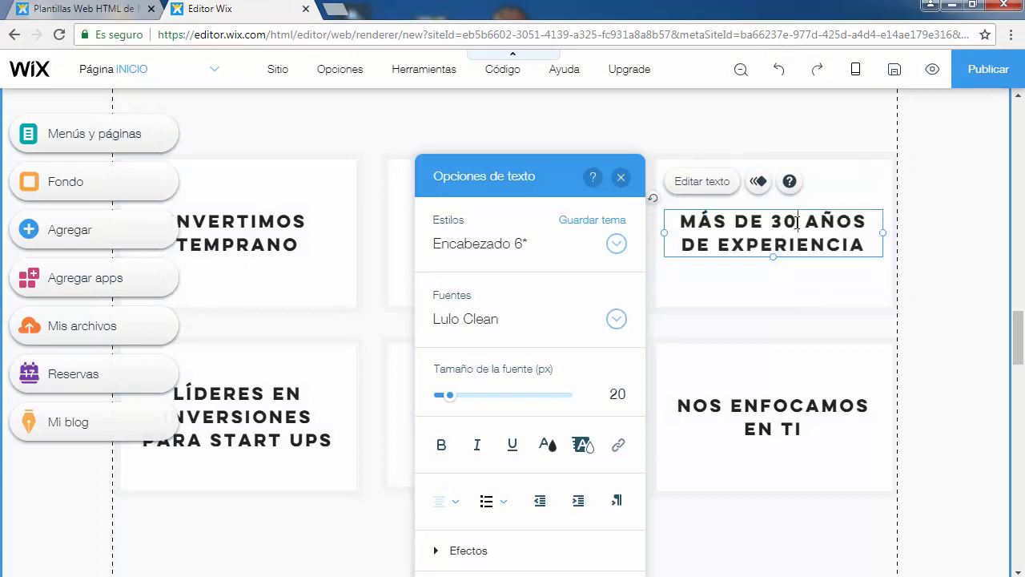
key(BackSpace)
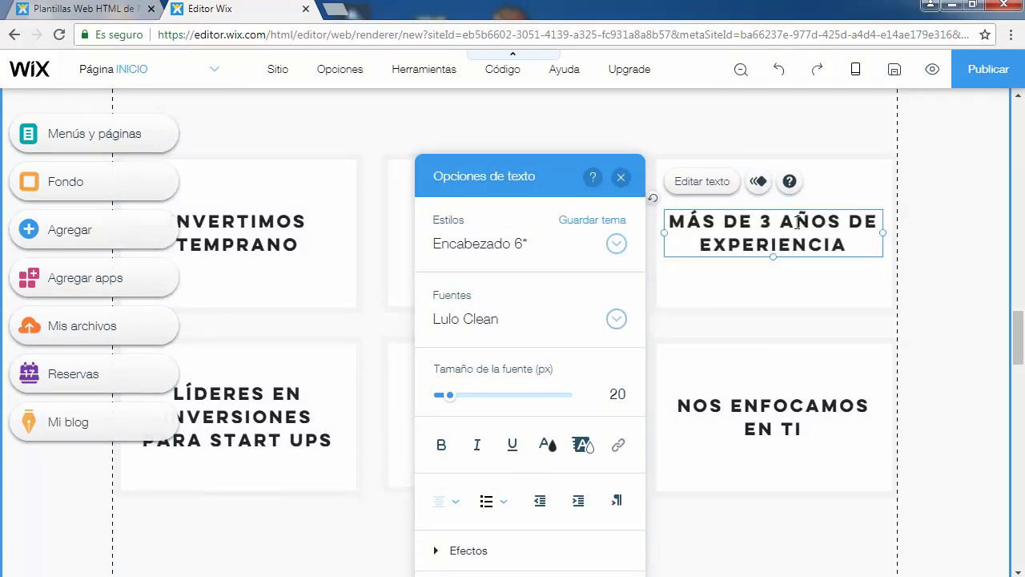
key(BackSpace)
text(5)
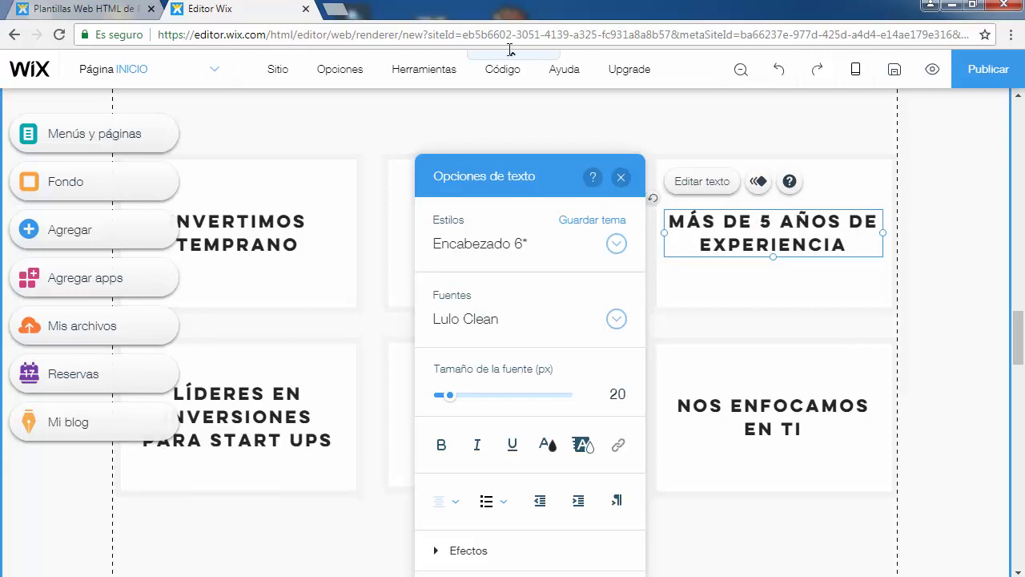
click(282, 237)
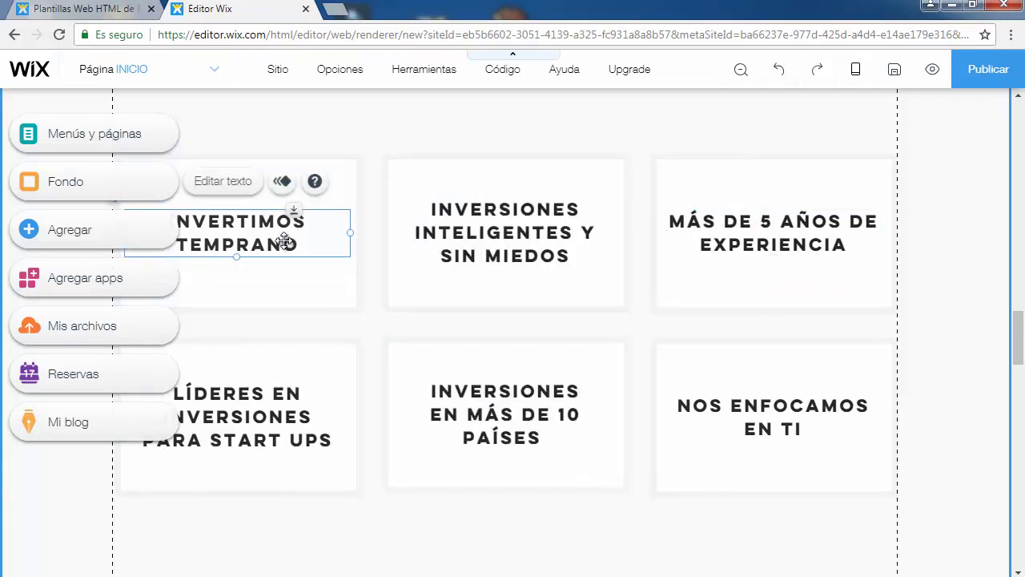
double_click(284, 241)
click(309, 248)
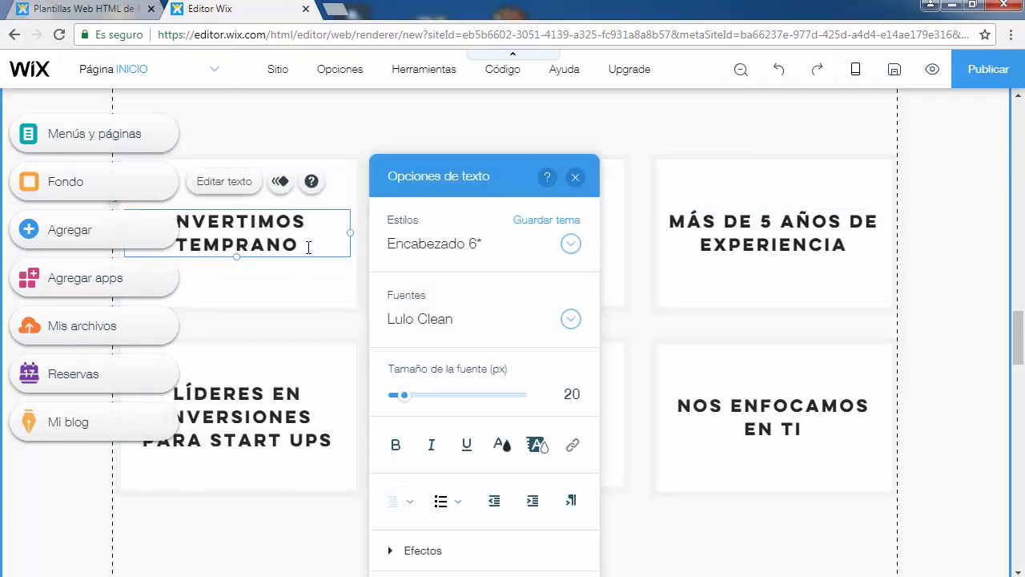
click(575, 177)
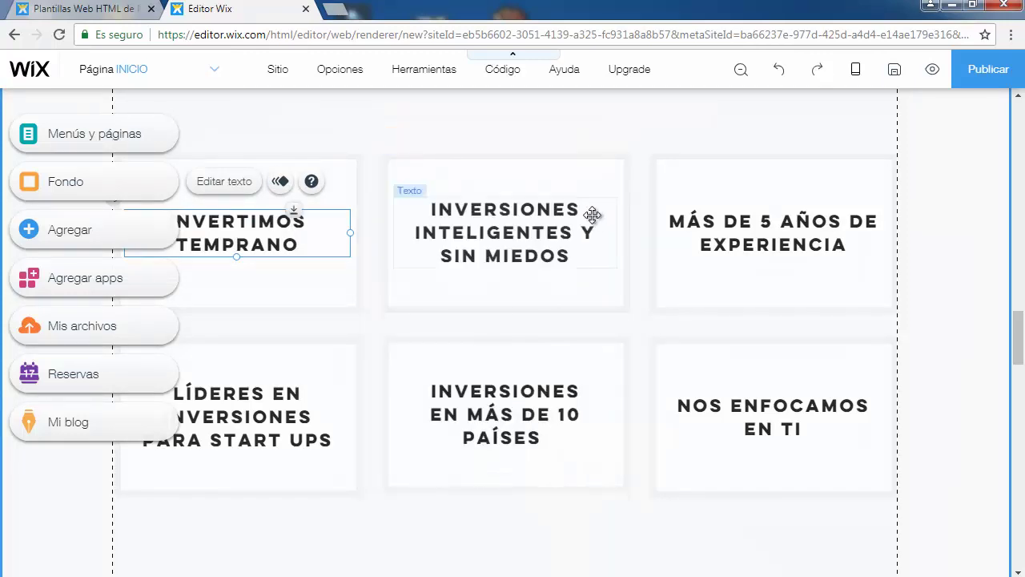
Step: Replace the "NOTICIAS RECIENTES" heading in the green strip with "Las nuevas tendencias de Tlapa"
scroll(597, 220, down, 6)
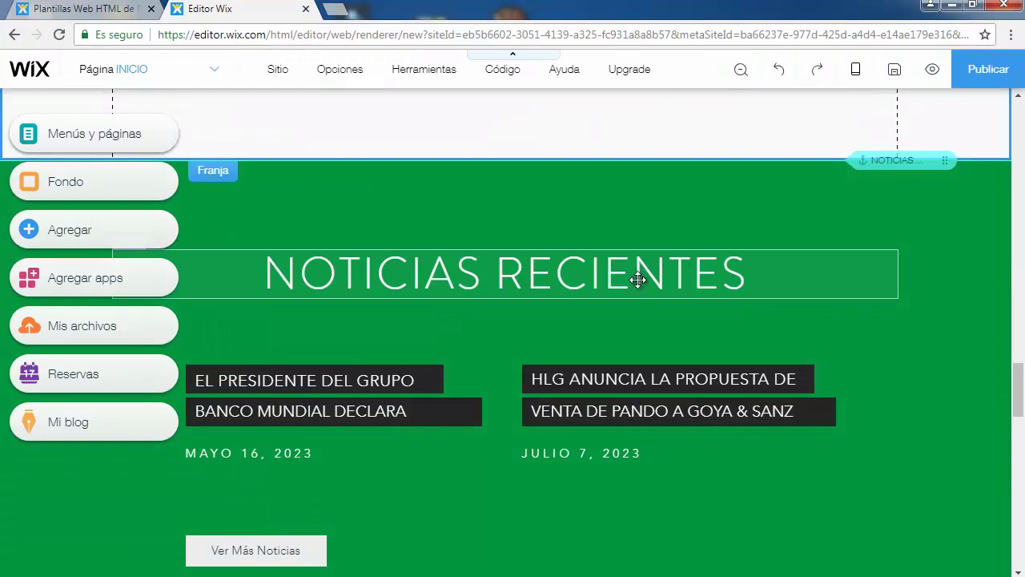
click(637, 279)
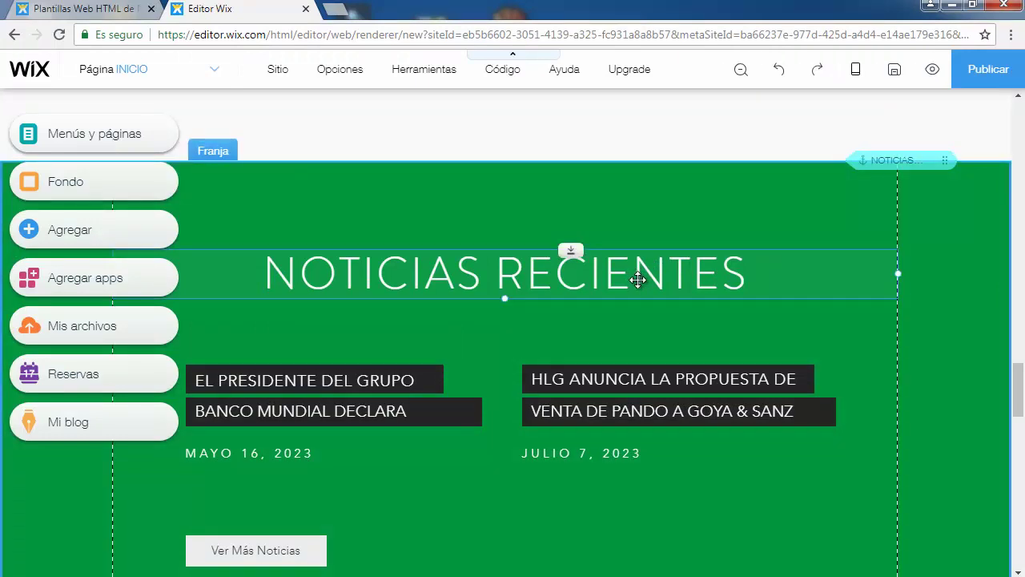
double_click(638, 279)
key(BackSpace)
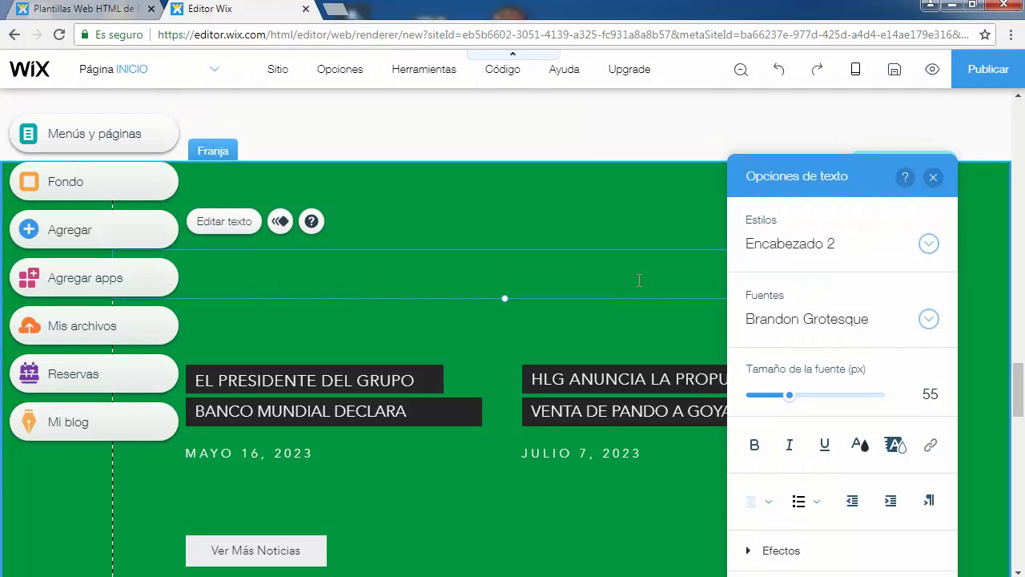
text(Las nuevas tendencias de Tla)
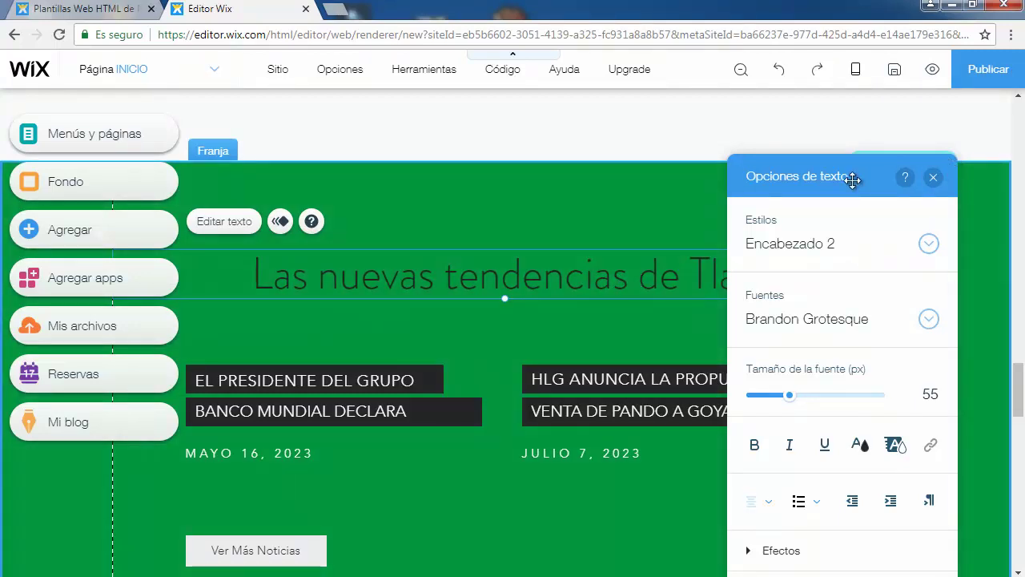
drag(855, 177, 946, 174)
text(pa)
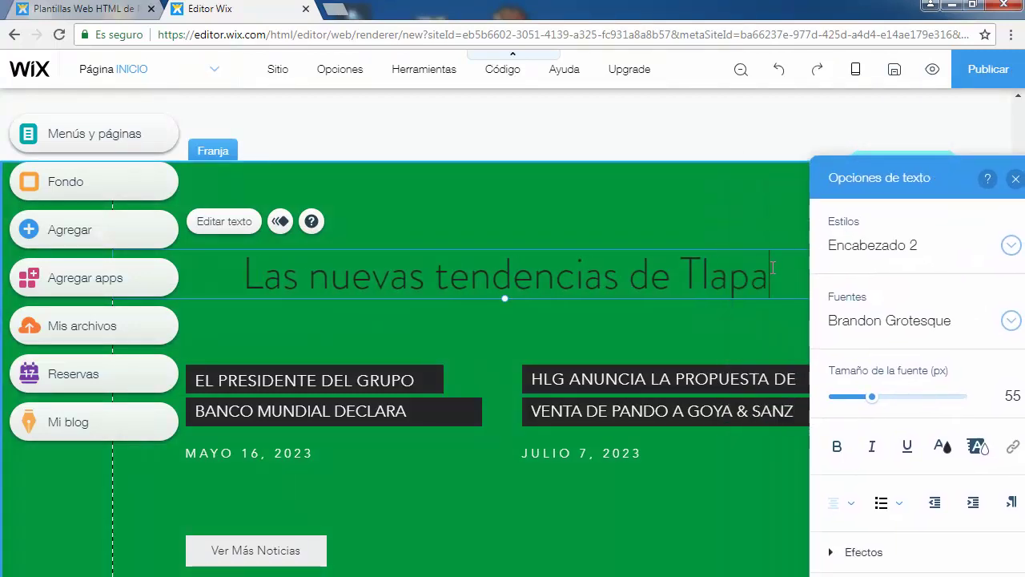
Step: Replace the "EL PRESIDENTE DEL GRUPO" headline line with "Actual presidente LIC." followed by the president's first name
click(286, 385)
double_click(286, 386)
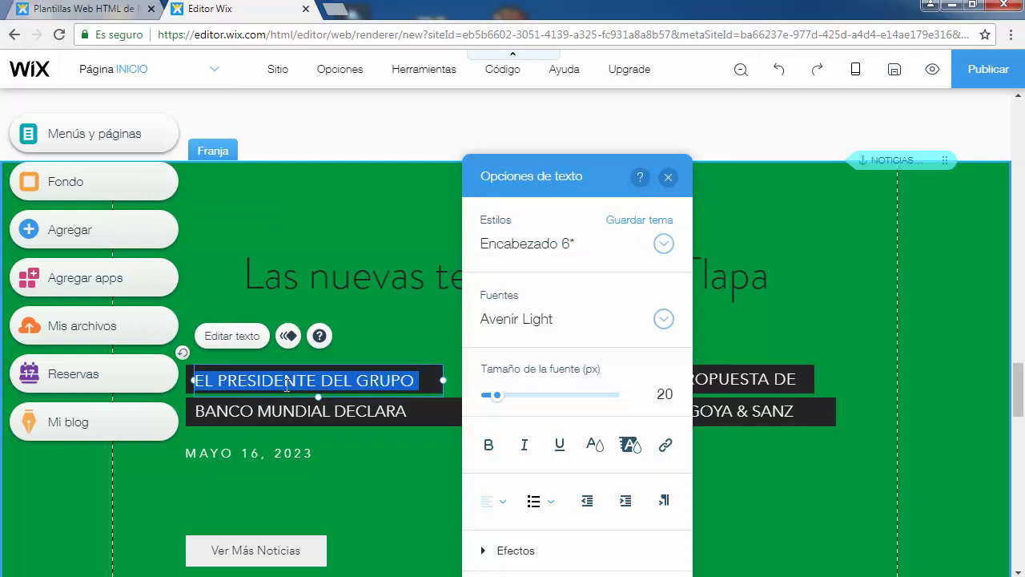
key(BackSpace)
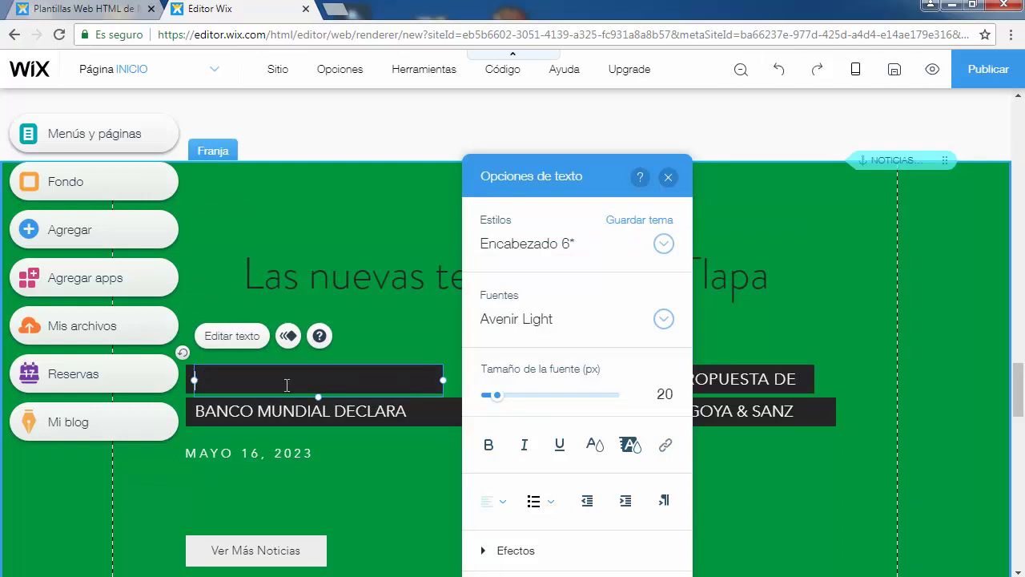
text(Actual presidente LIC. Jav)
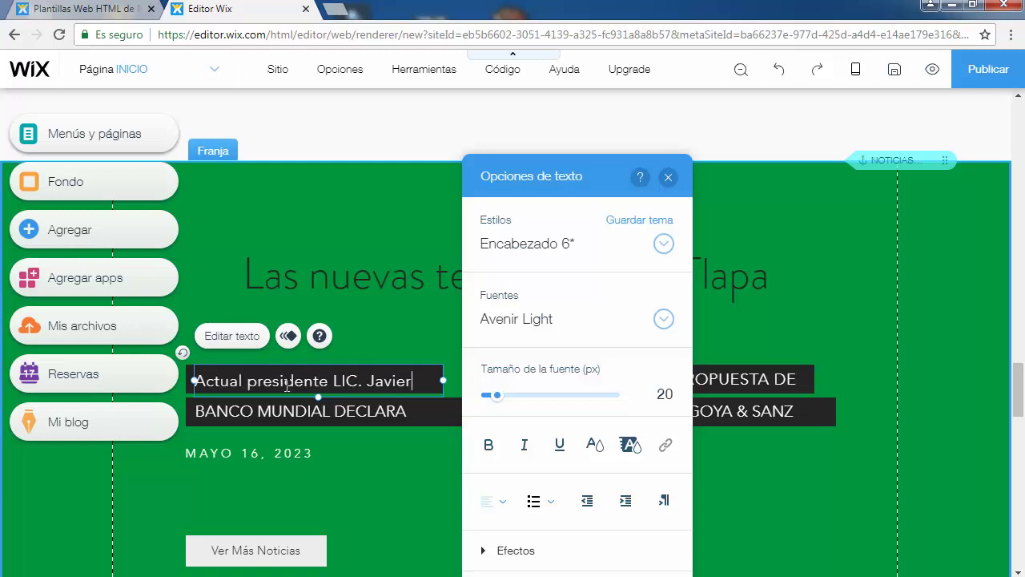
text(ier)
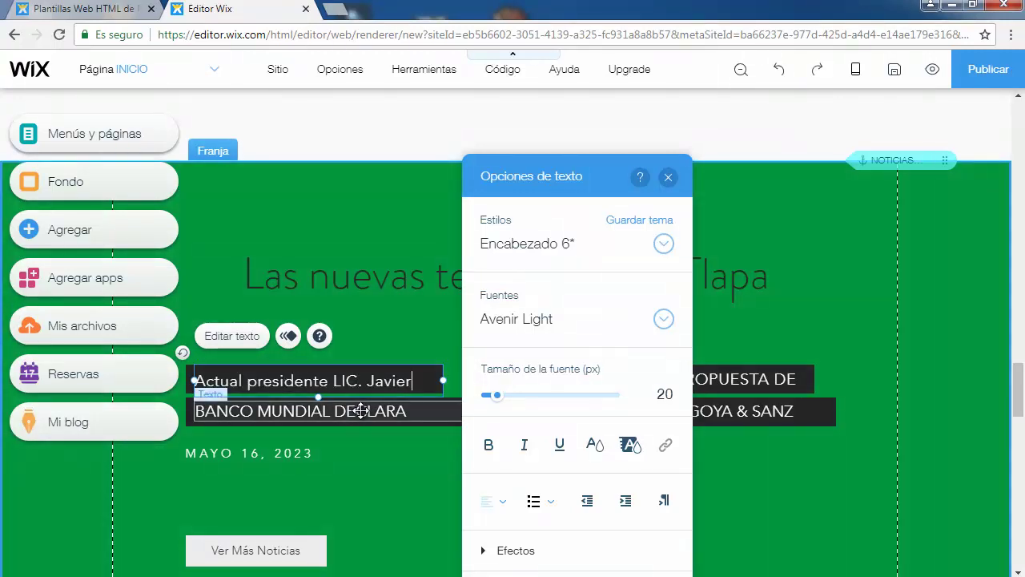
click(361, 410)
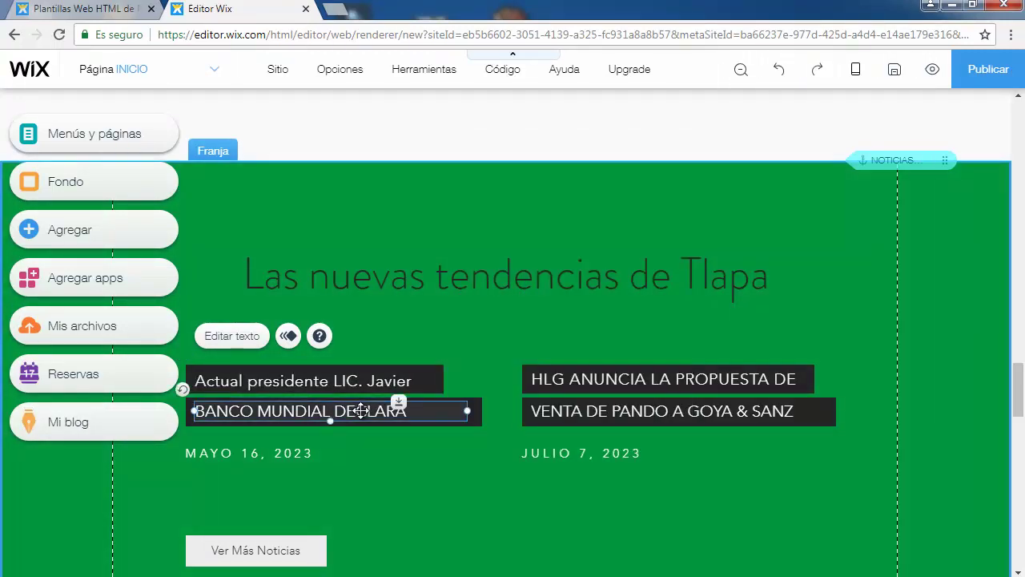
double_click(361, 410)
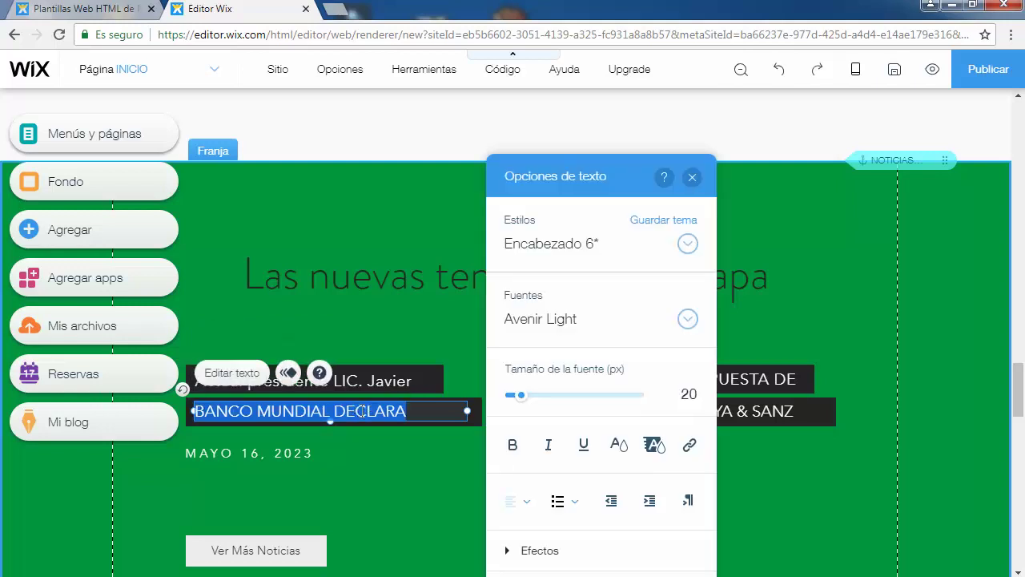
click(419, 409)
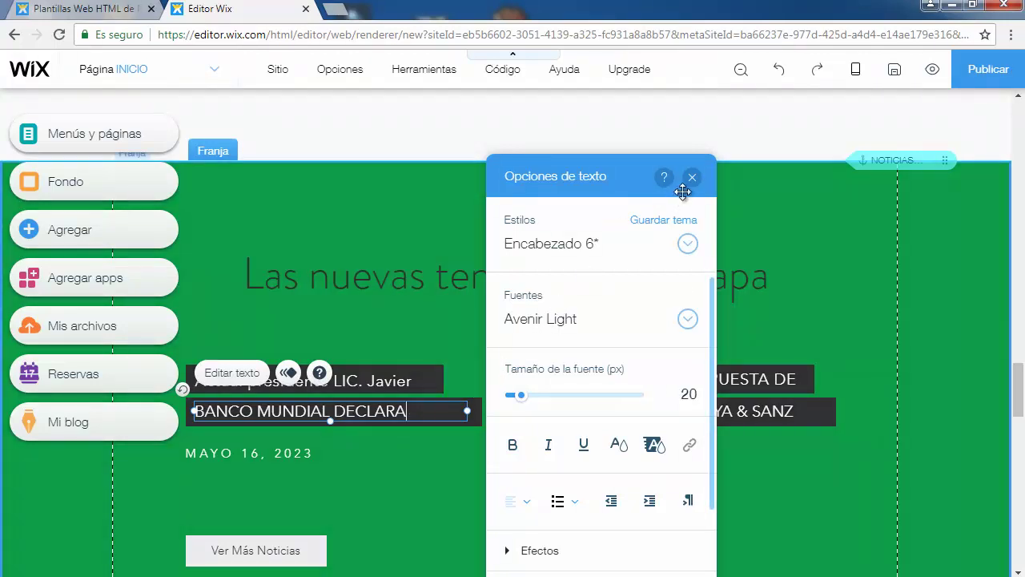
click(693, 177)
Step: Change the background of the pen-and-hands photo strip above "CONTÁCTANOS" to the tiger video from the suggested strip backgrounds
scroll(717, 220, down, 3)
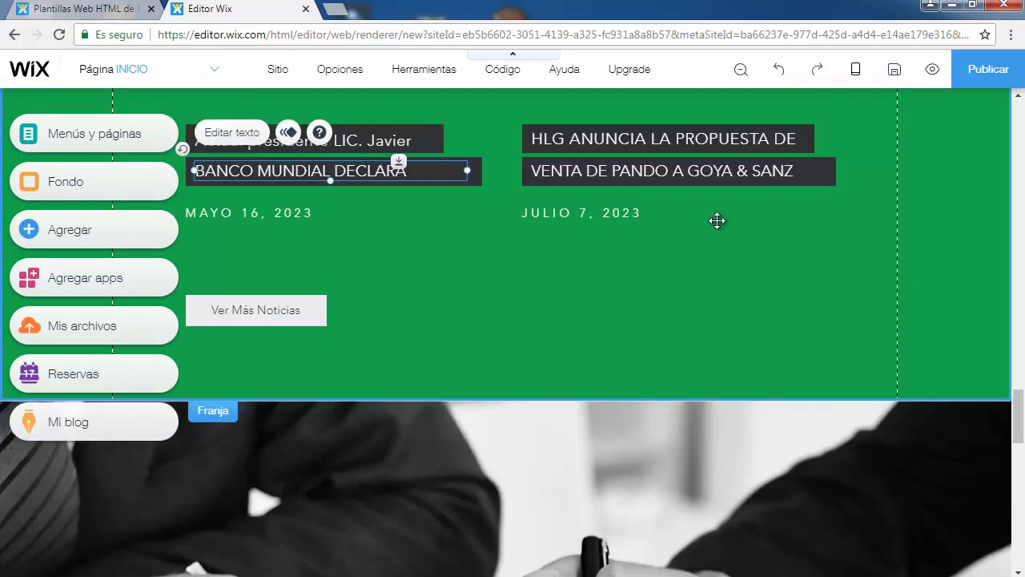
scroll(717, 220, down, 3)
right_click(668, 322)
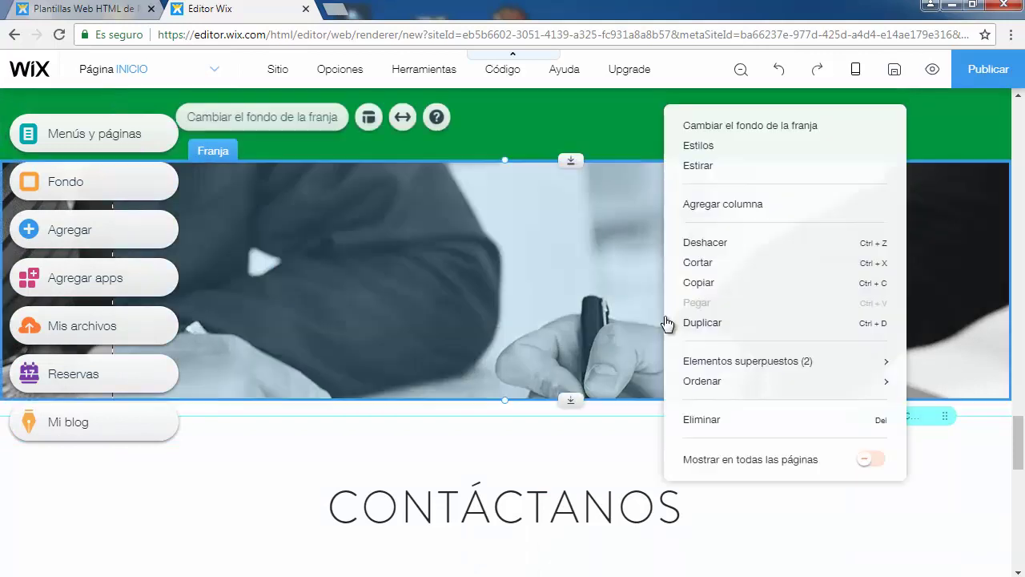
click(732, 125)
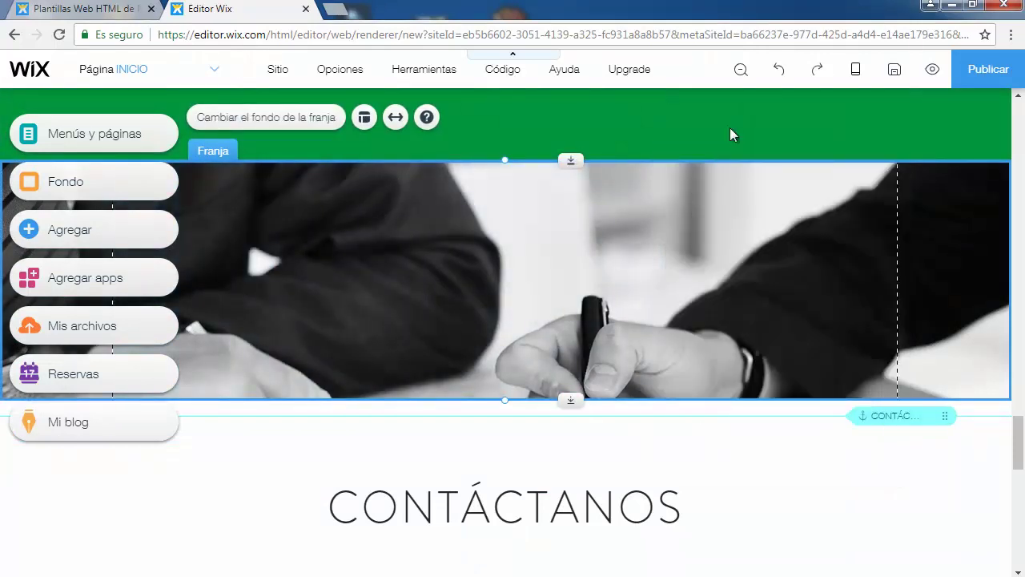
click(862, 477)
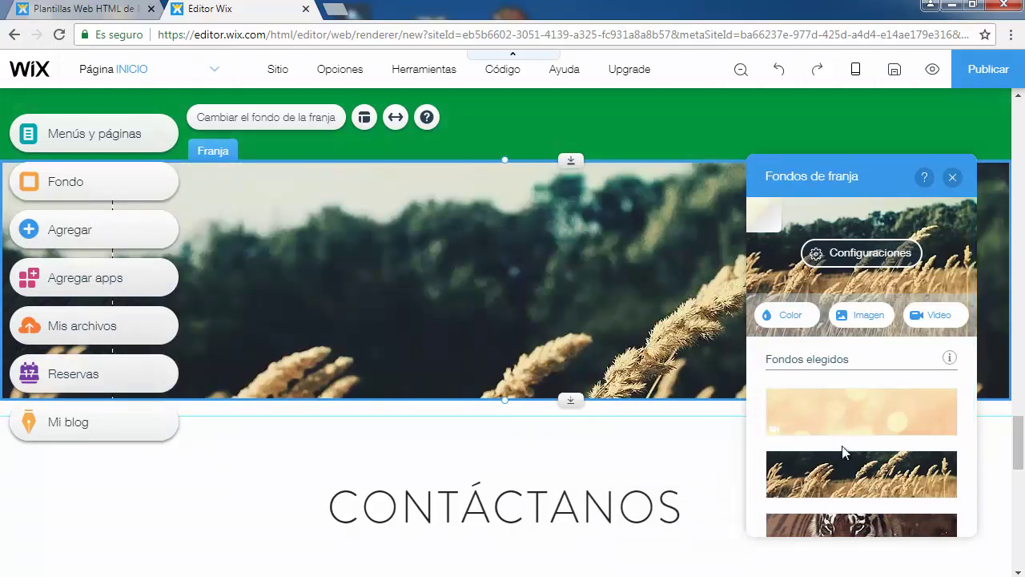
scroll(843, 453, down, 2)
click(850, 378)
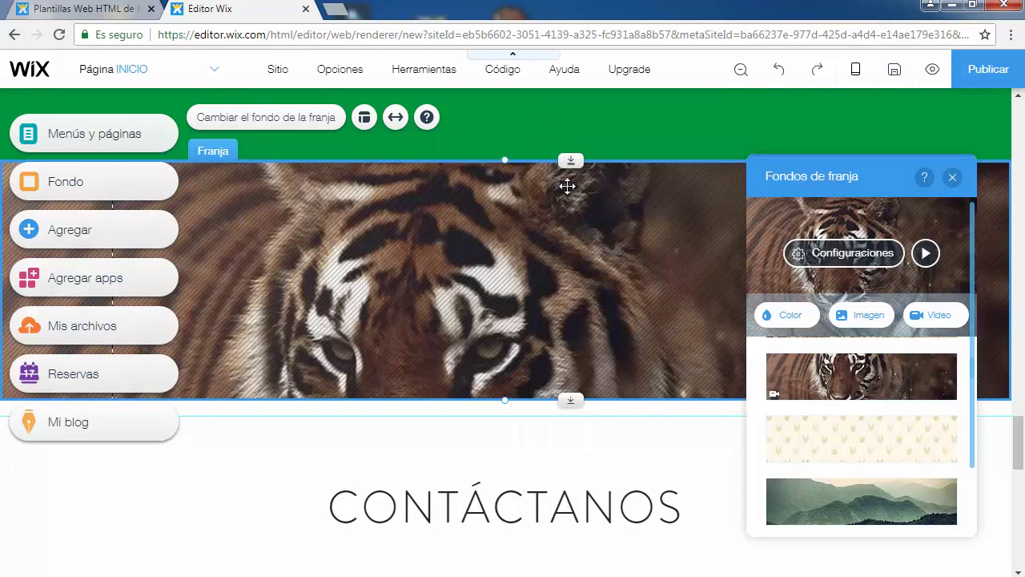
Step: Change the background of the "Las nuevas tendencias de Tlapa" strip to the solid dark teal site color #2B7C74
click(538, 112)
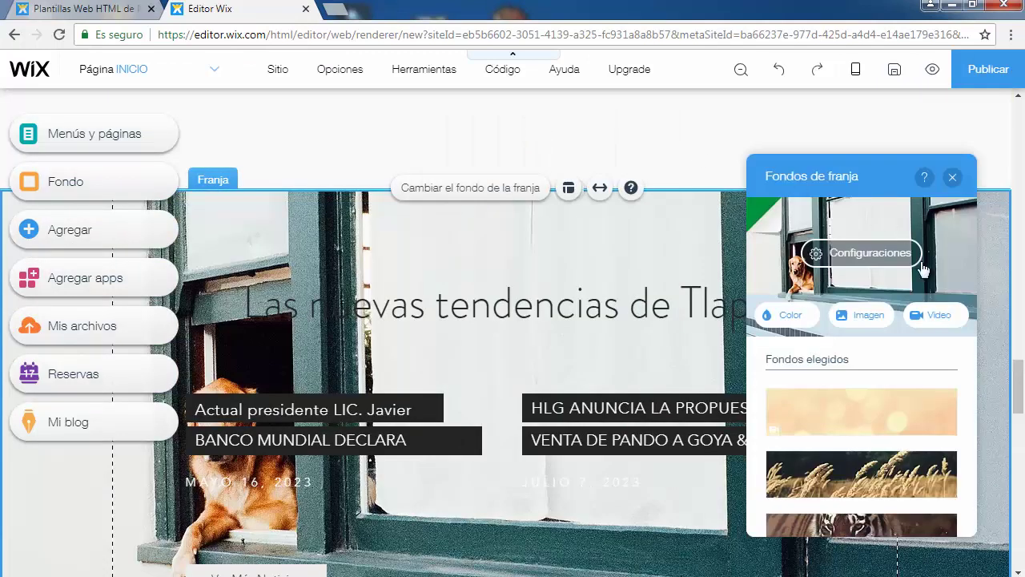
click(791, 314)
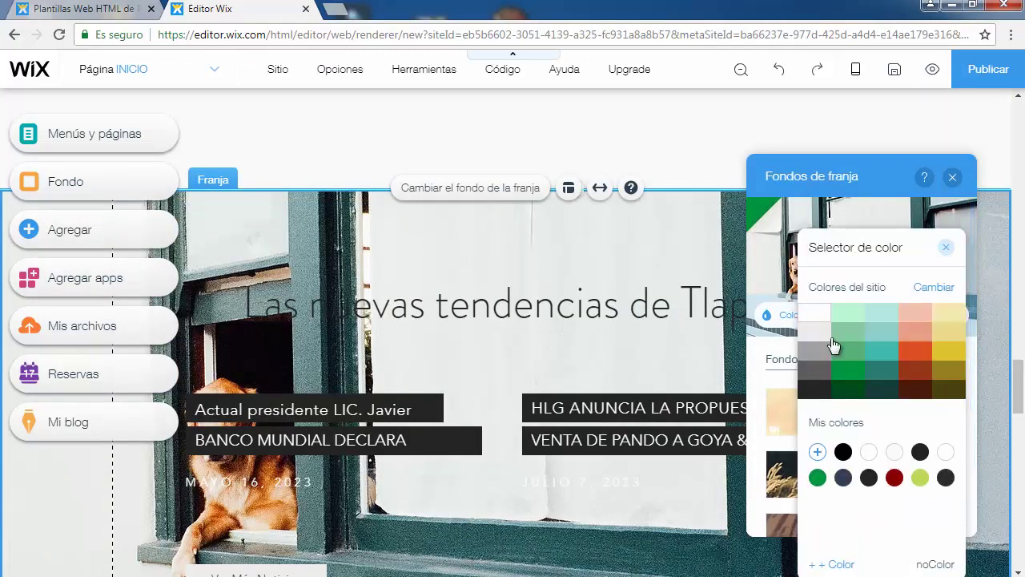
click(876, 323)
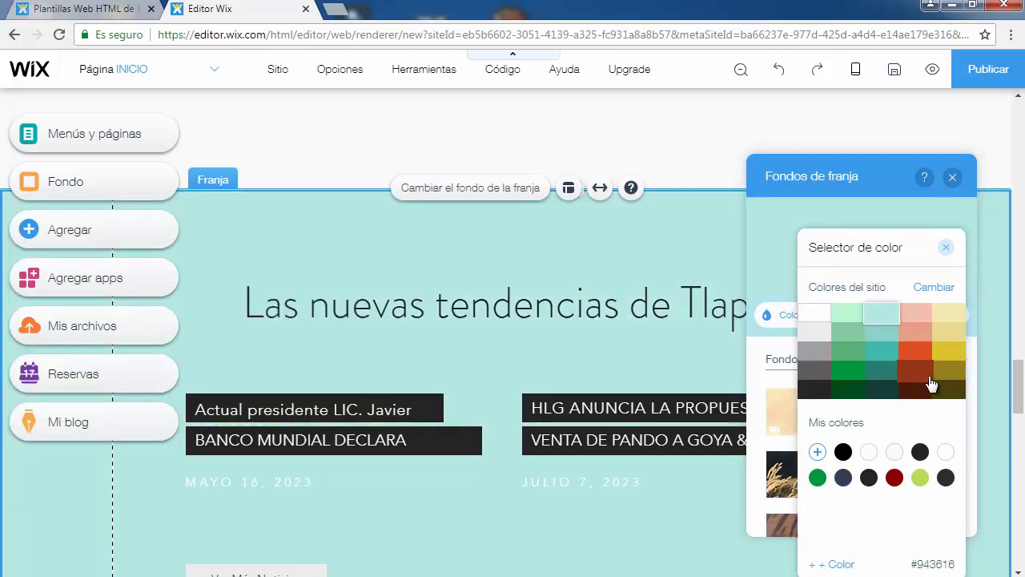
click(913, 367)
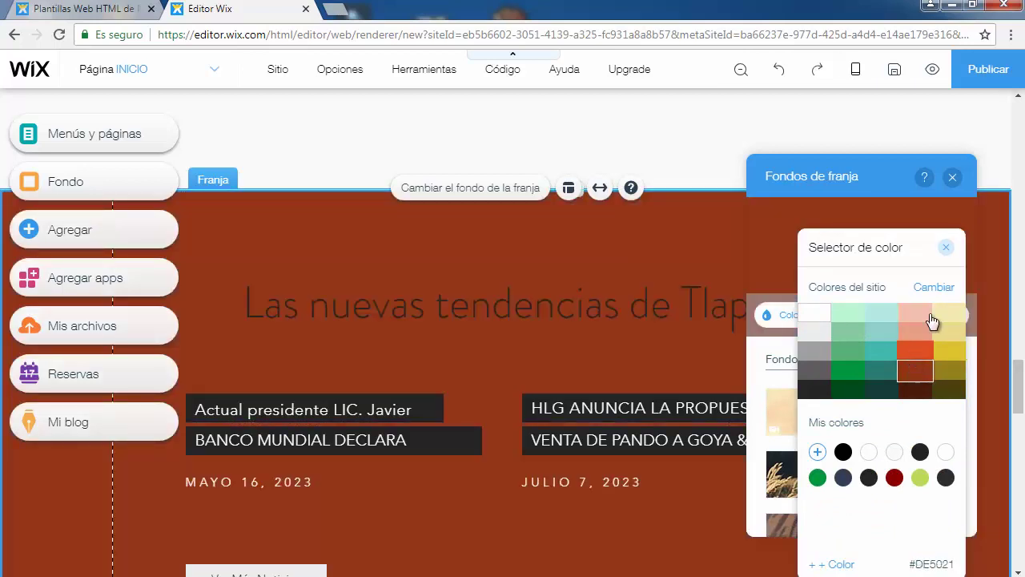
click(894, 478)
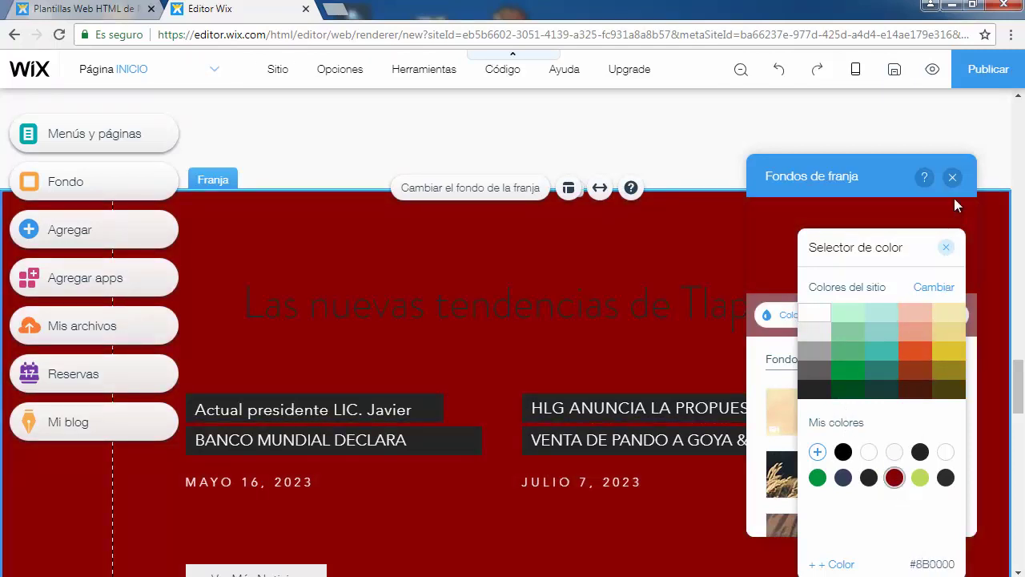
click(841, 375)
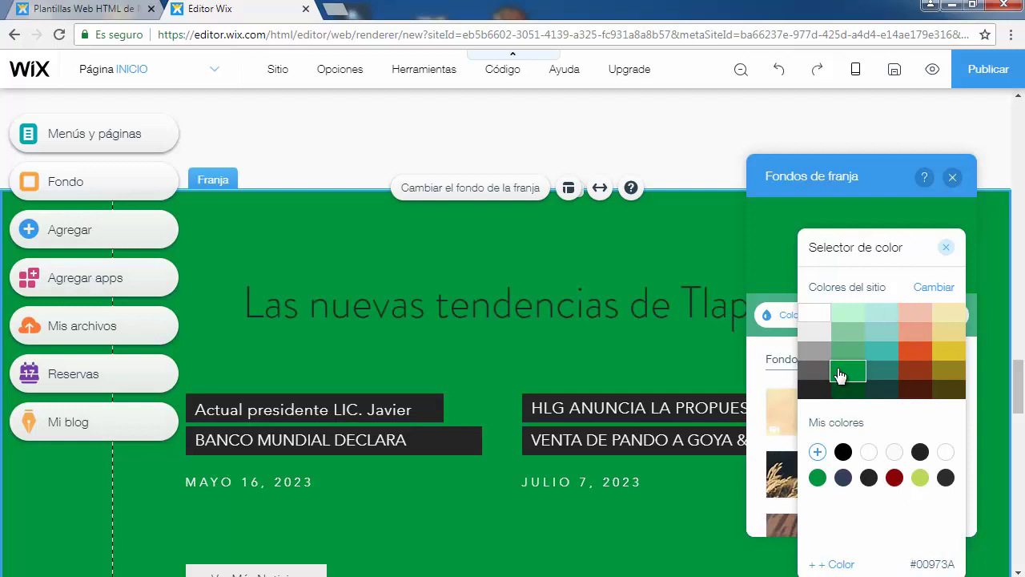
click(885, 375)
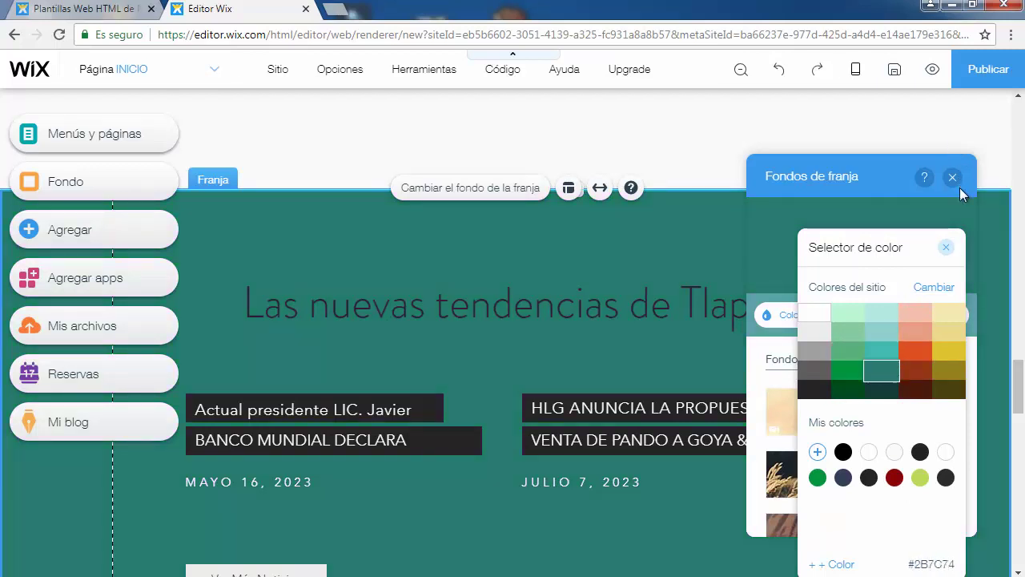
click(951, 178)
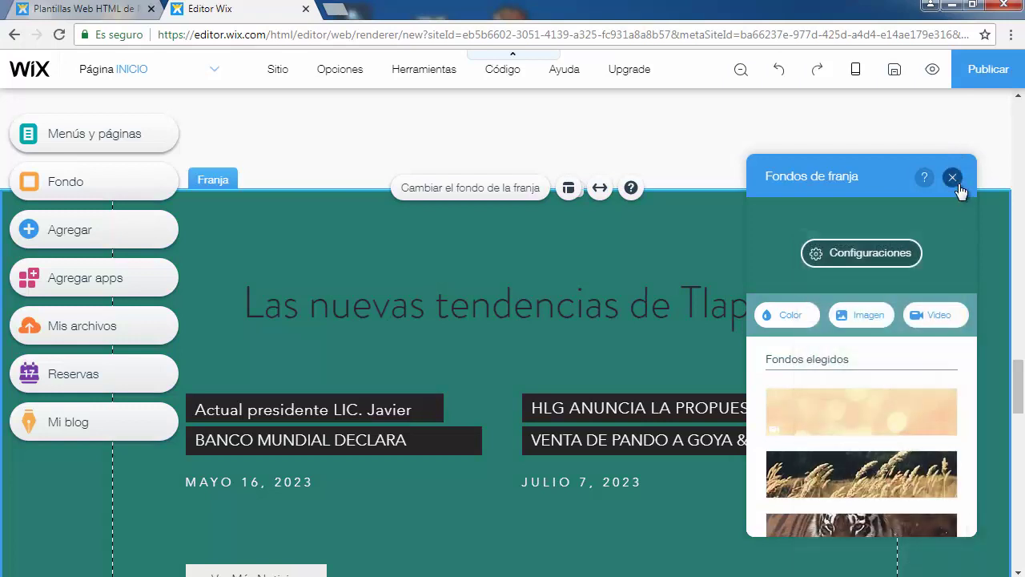
click(952, 177)
Step: Preview the site, review the customized strips from the contact section up to the header, and return to the editor
scroll(1017, 346, down, 10)
click(933, 72)
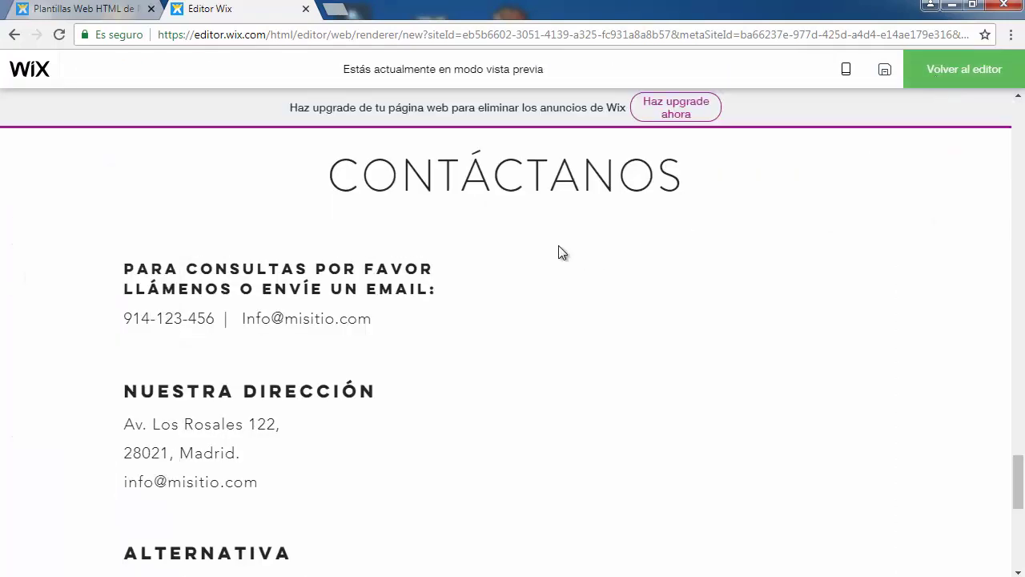
scroll(559, 247, up, 10)
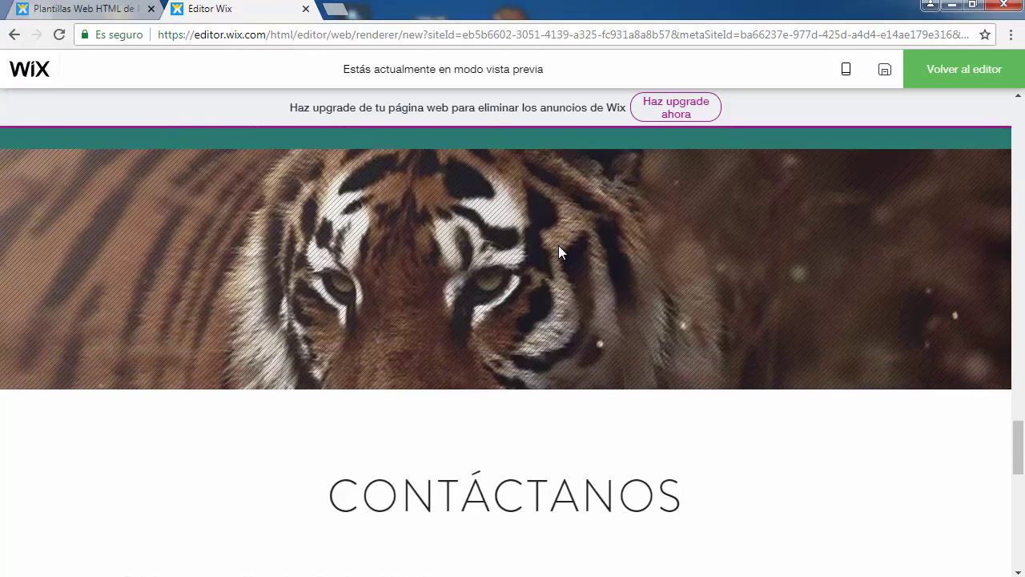
scroll(558, 245, down, 3)
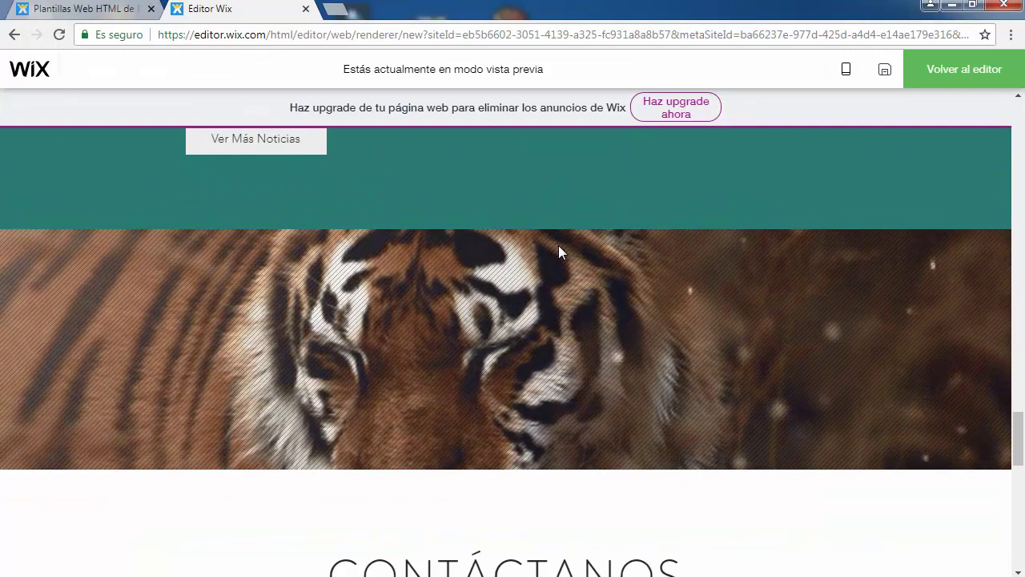
scroll(558, 246, up, 2)
scroll(558, 245, up, 10)
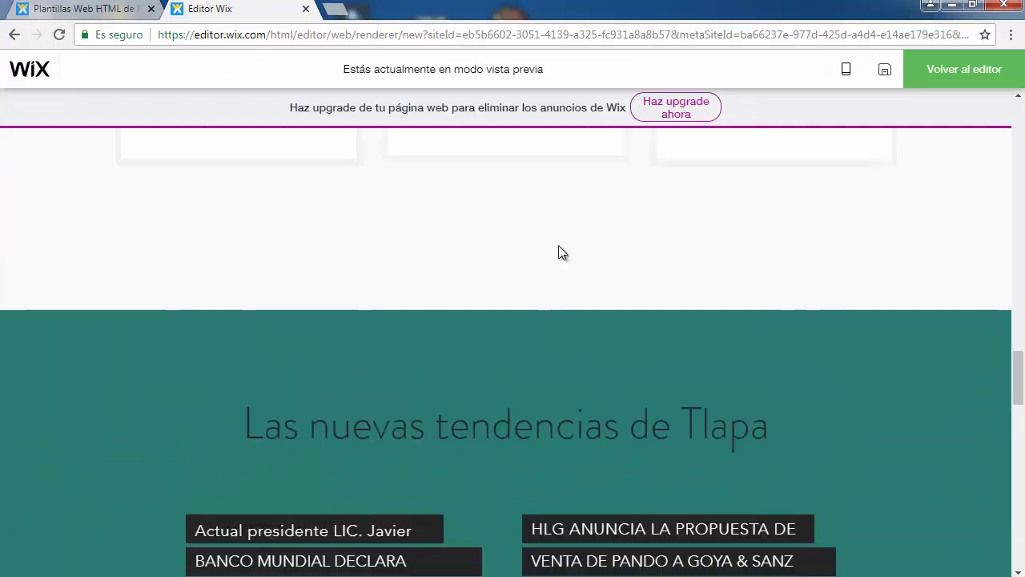
scroll(559, 245, up, 8)
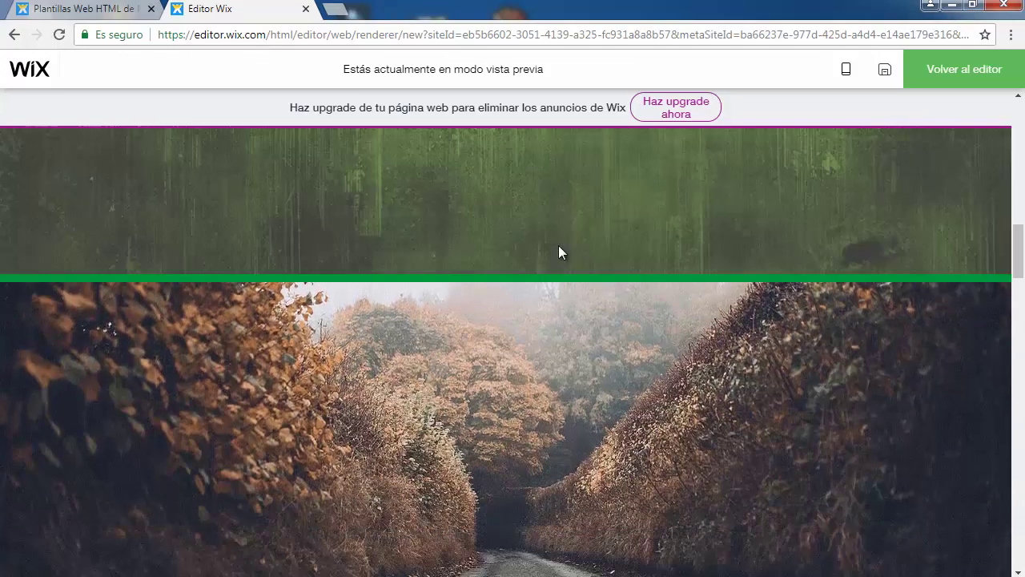
scroll(559, 246, up, 4)
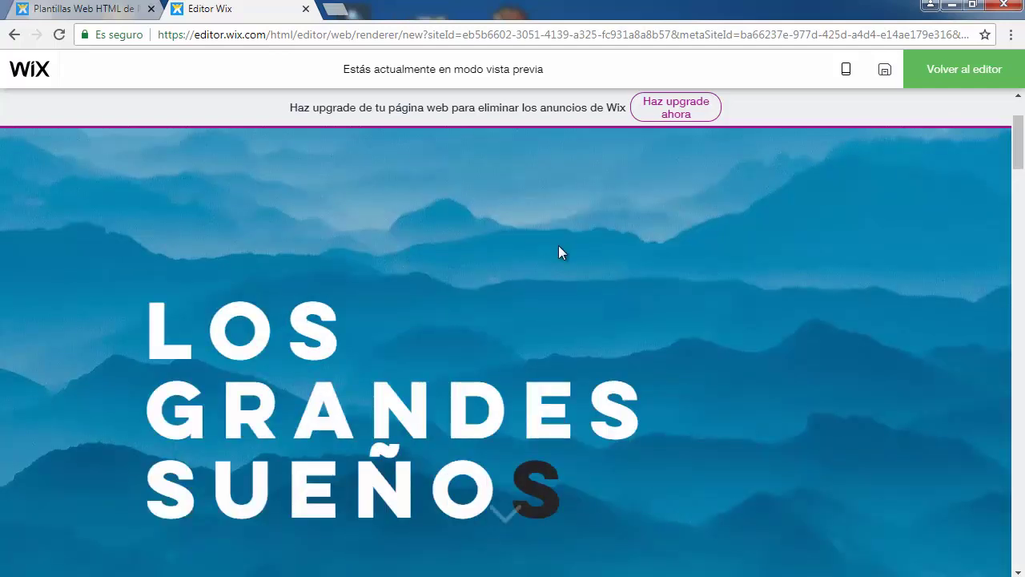
scroll(558, 246, up, 2)
scroll(558, 246, down, 4)
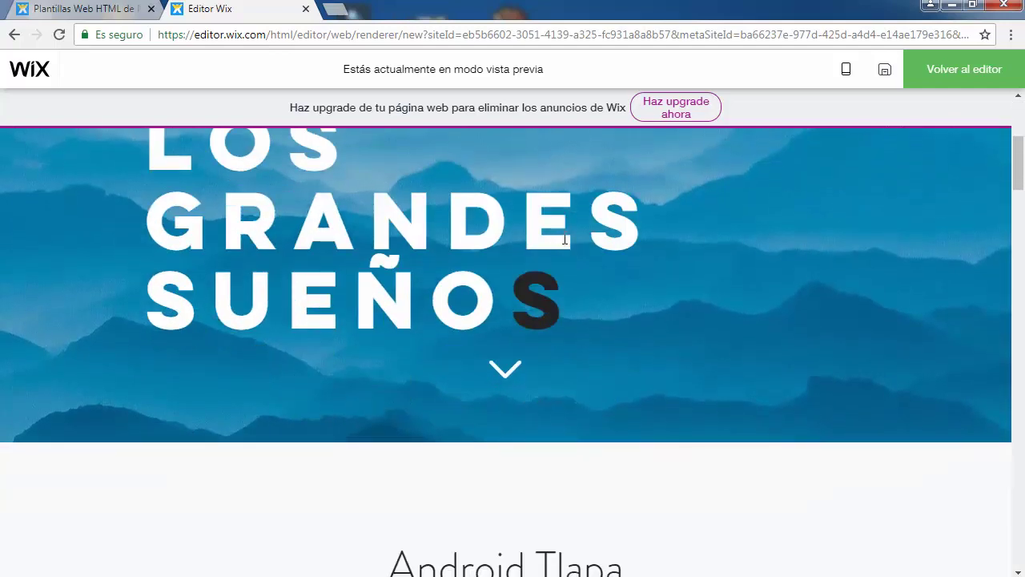
scroll(564, 238, up, 4)
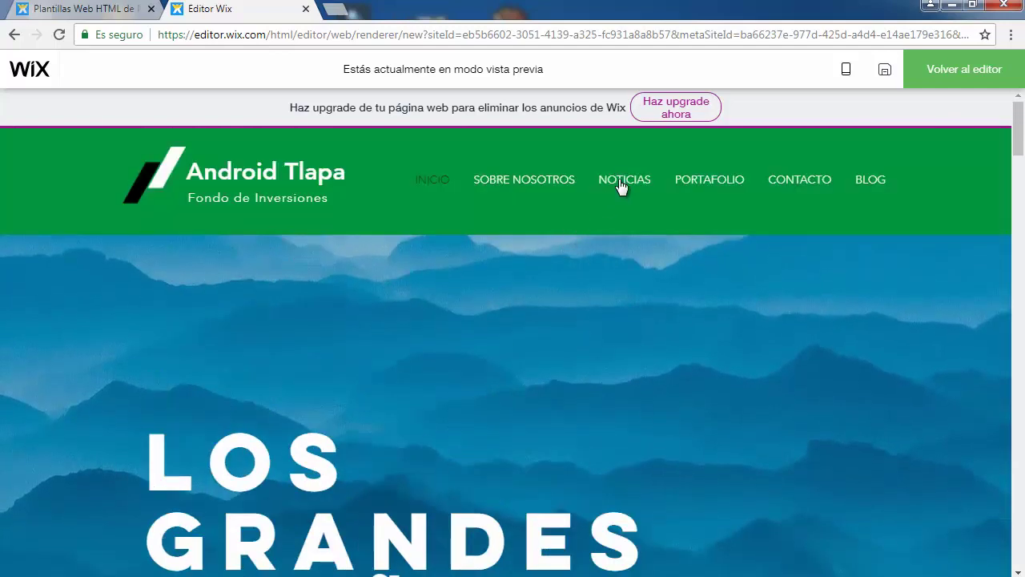
click(964, 69)
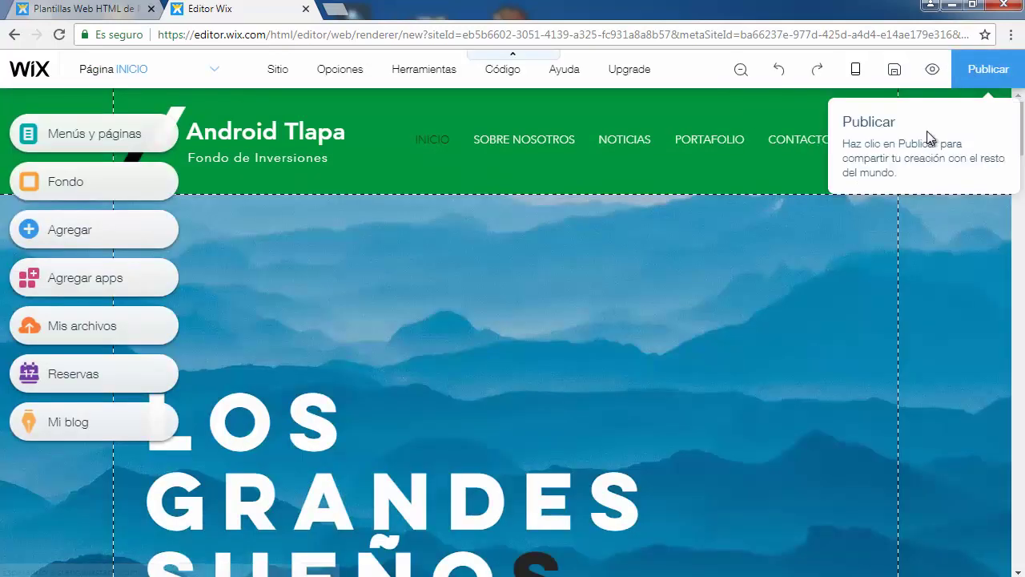
drag(1020, 143, 1023, 204)
scroll(1022, 204, down, 10)
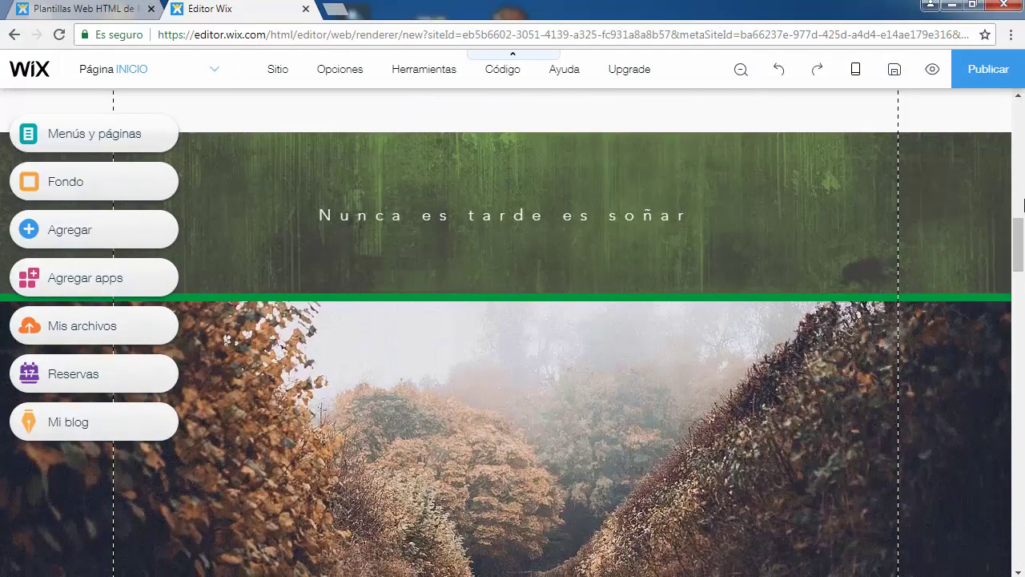
Step: Replace the phone number and e-mail under "PARA CONSULTAS POR FAVOR LLÁMENOS O ENVÍE UN EMAIL" with the company's contact details
scroll(1023, 204, down, 15)
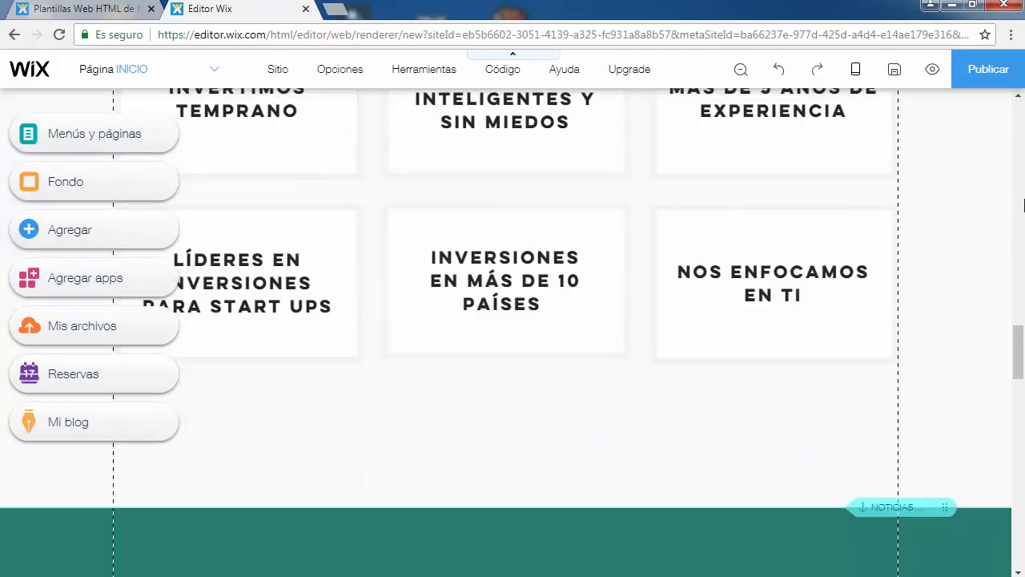
scroll(1023, 201, down, 8)
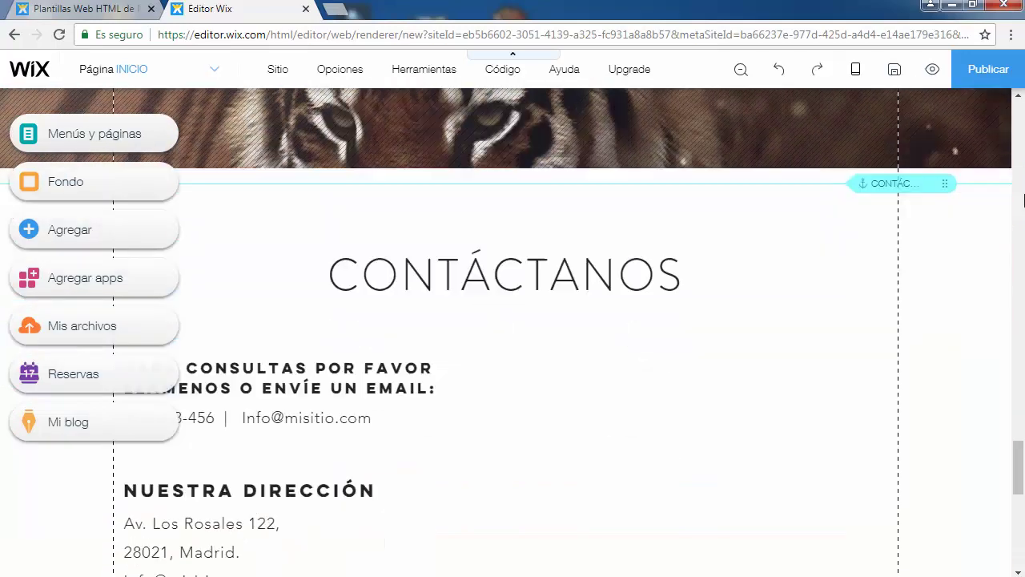
scroll(1023, 200, up, 2)
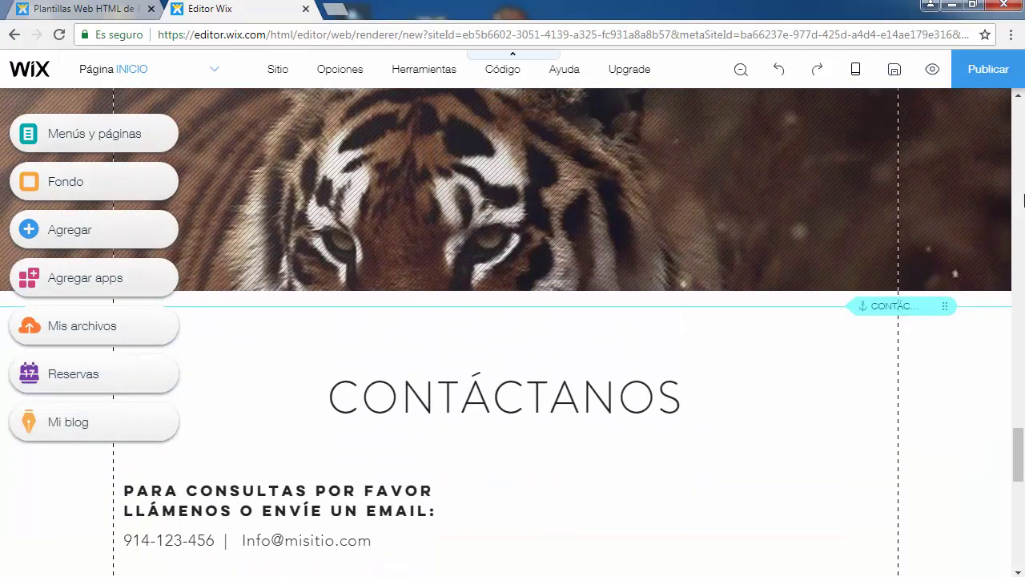
click(129, 540)
click(128, 540)
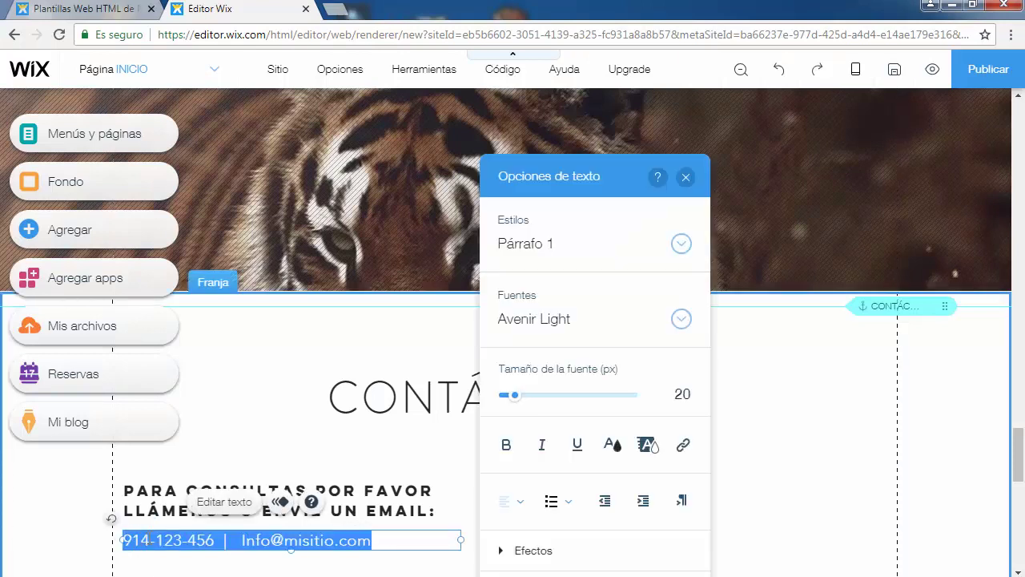
click(150, 540)
key(ctrl+a)
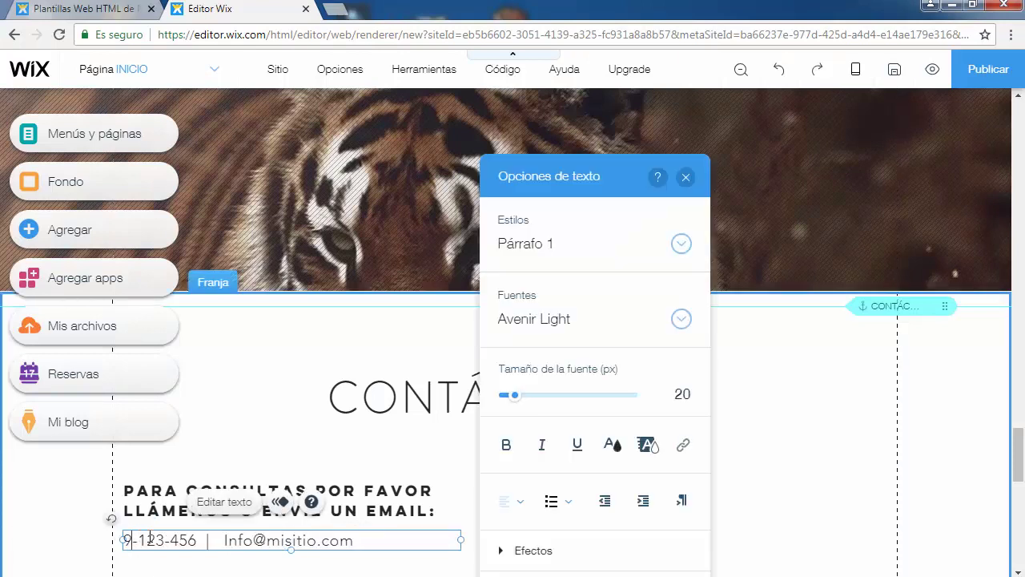
key(ctrl+v)
text(apa)
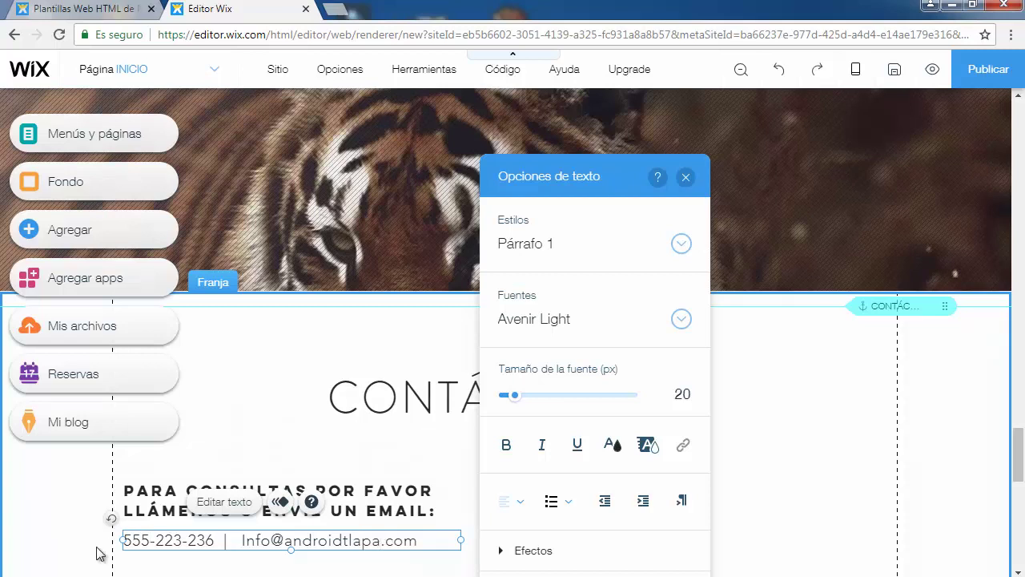
Step: Replace the street name and house number in the first line under "NUESTRA DIRECCIÓN" with the company's street name
scroll(305, 481, down, 2)
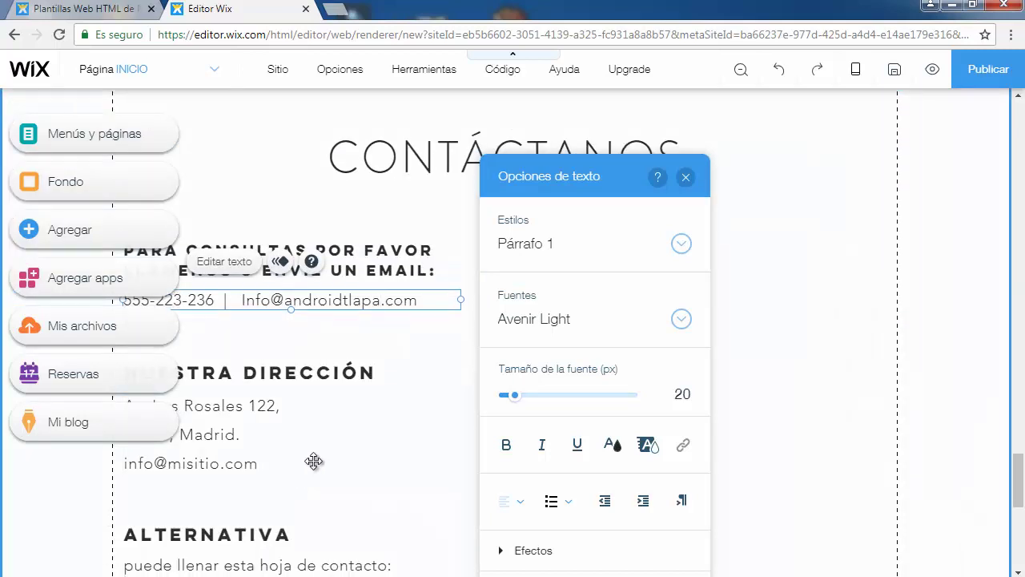
scroll(317, 457, up, 1)
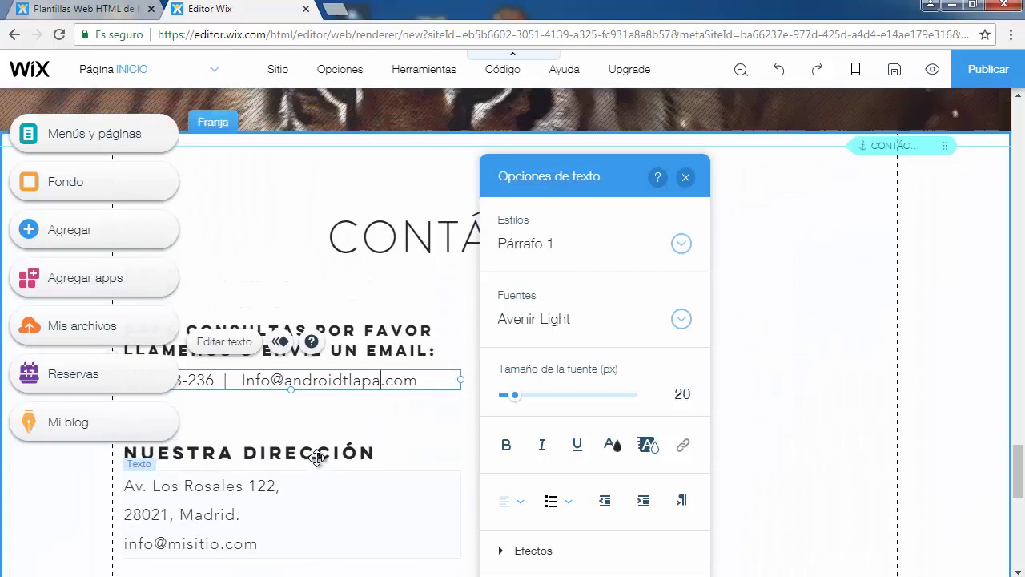
click(223, 492)
click(223, 492)
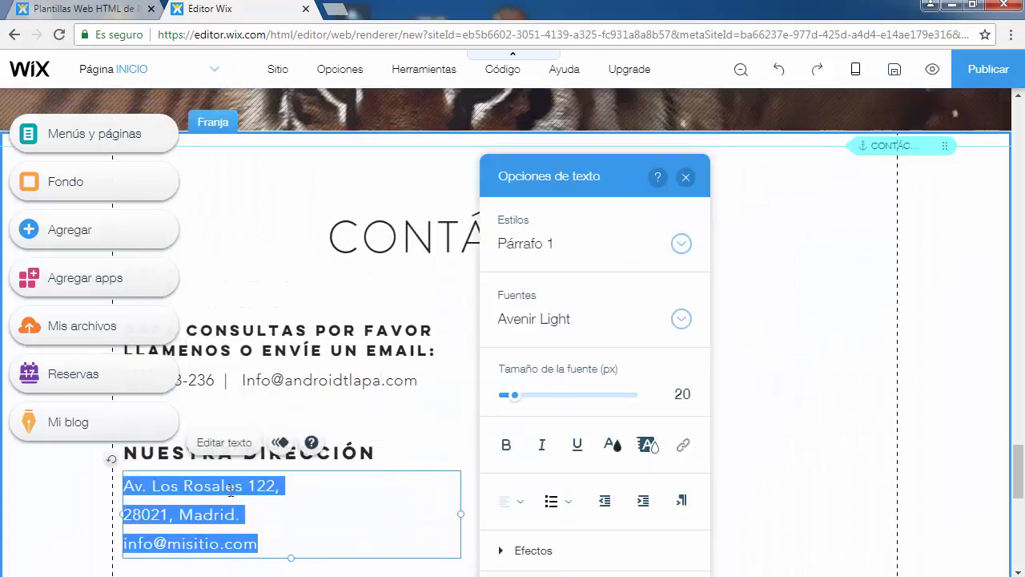
click(229, 487)
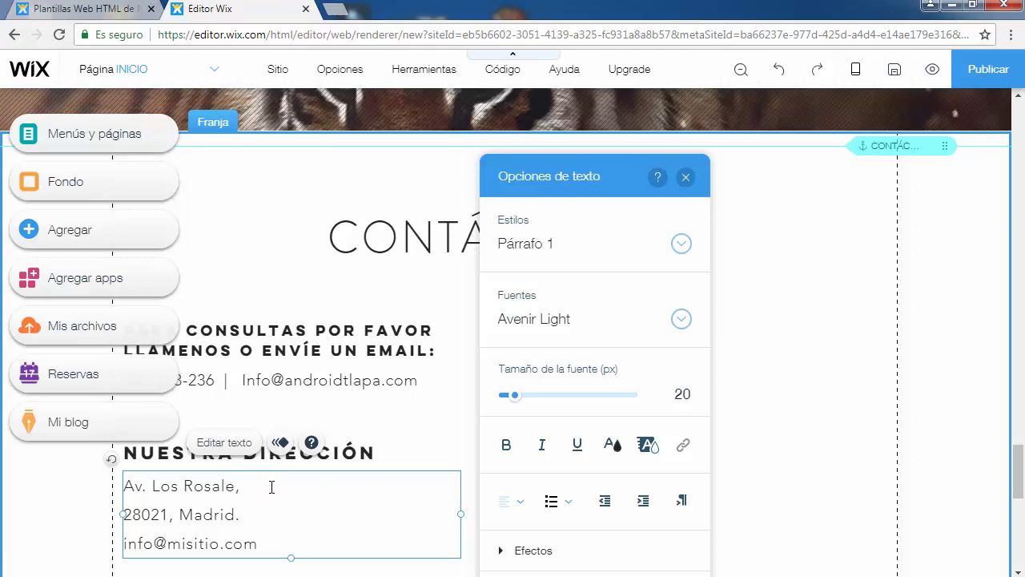
key(BackSpace)
key(BackSpace)
key(BackSpace)
key(BackSpace)
key(BackSpace)
key(Caps_Lock)
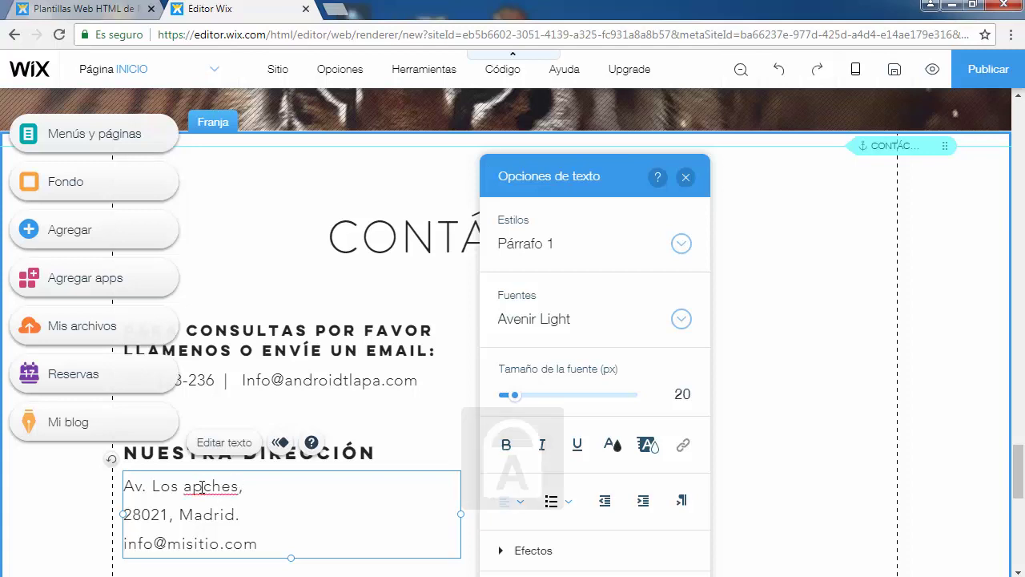
text(a)
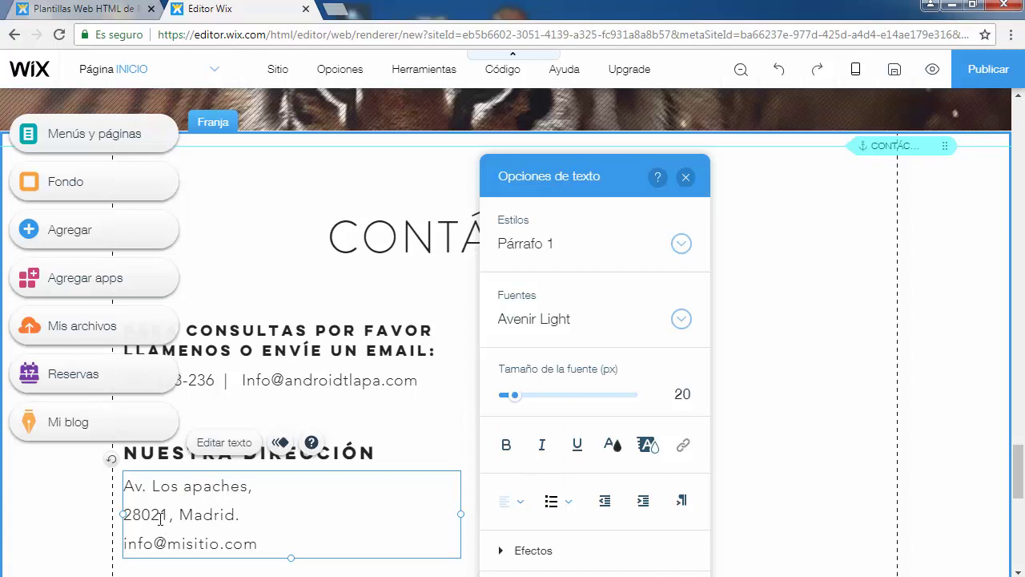
Step: Change the postal code and replace "Madrid" with the company's locality in the second line under "NUESTRA DIRECCIÓN"
key(BackSpace)
key(BackSpace)
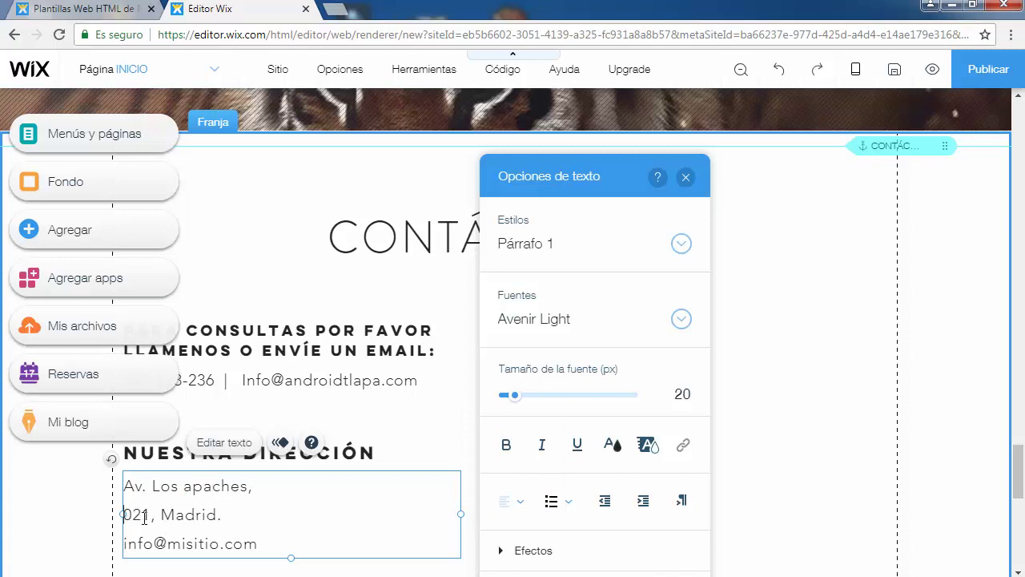
text(00)
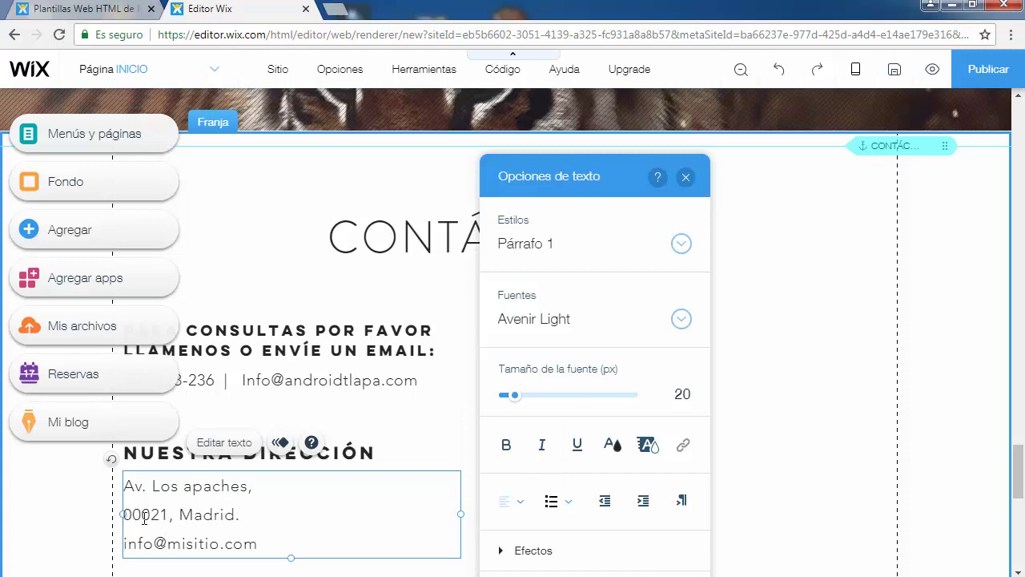
double_click(193, 514)
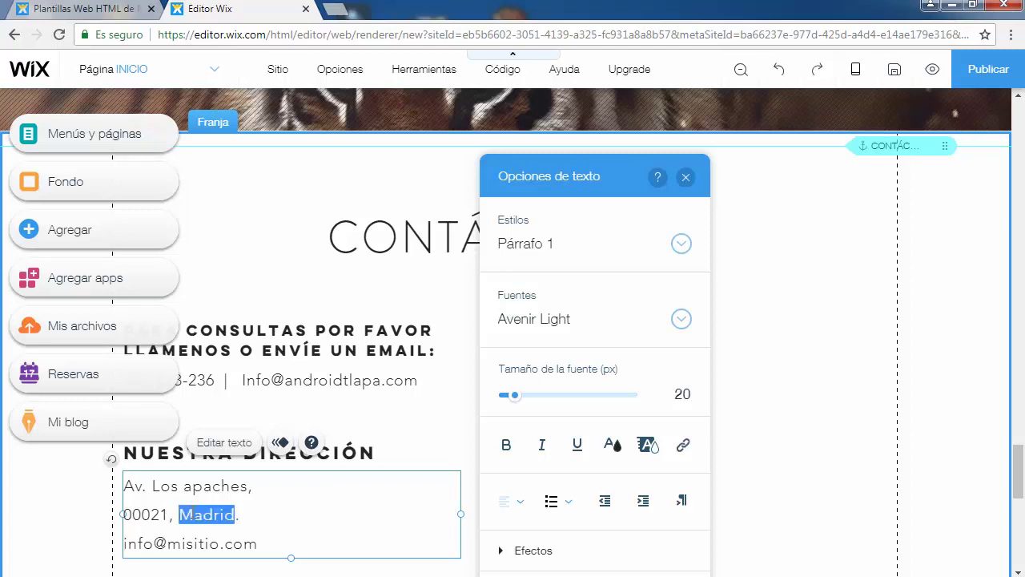
key(BackSpace)
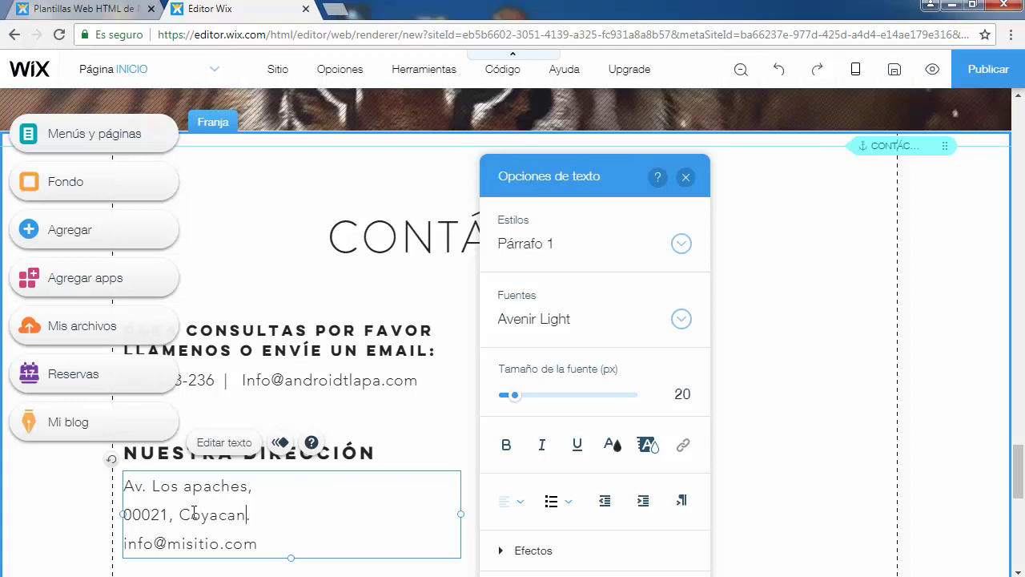
Step: Copy the company e-mail from the contact line over the placeholder e-mail under "NUESTRA DIRECCIÓN" and finish the text editing
scroll(321, 508, down, 2)
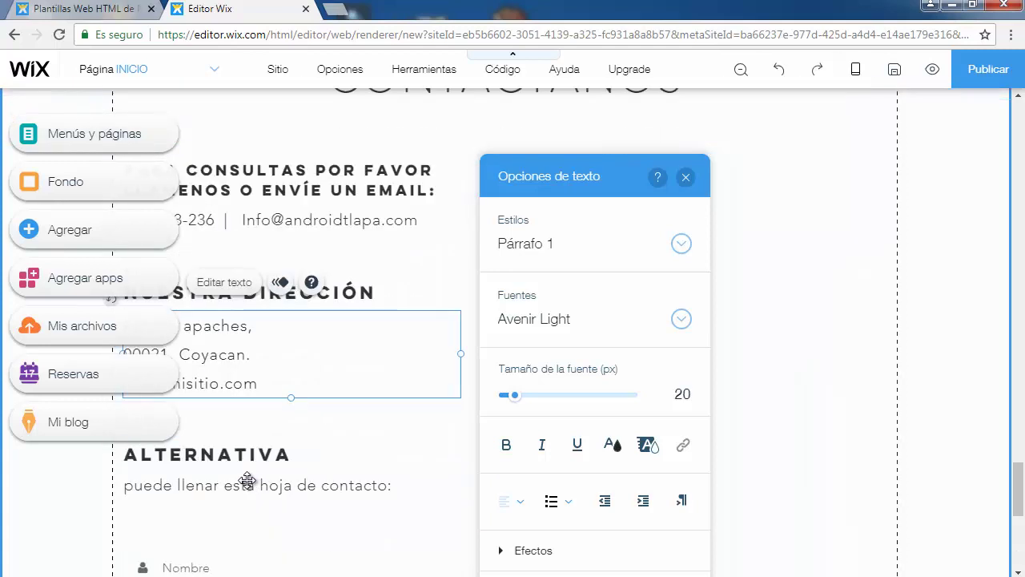
scroll(252, 443, up, 2)
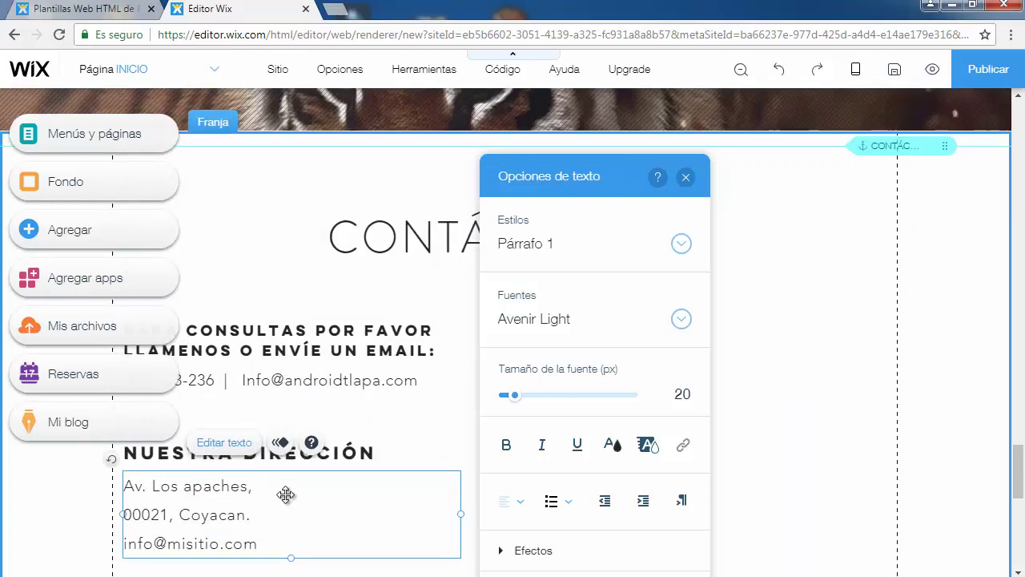
click(330, 379)
double_click(330, 380)
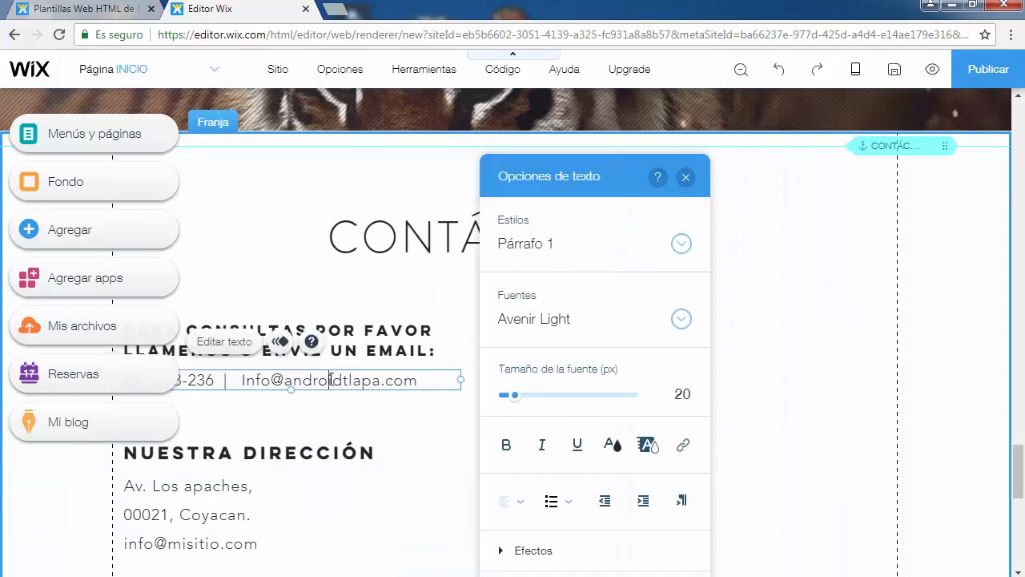
double_click(330, 379)
double_click(331, 380)
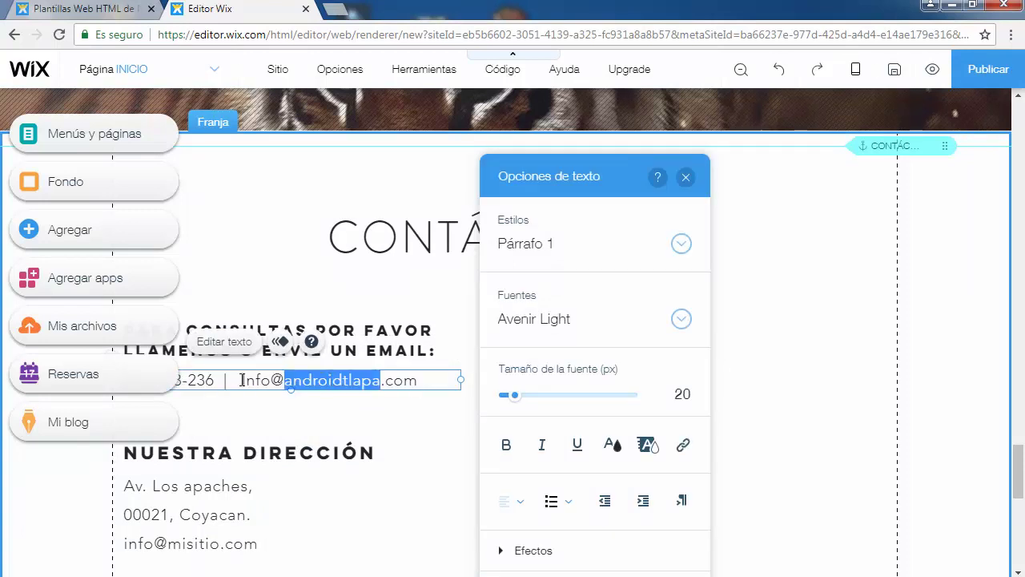
drag(244, 380, 429, 380)
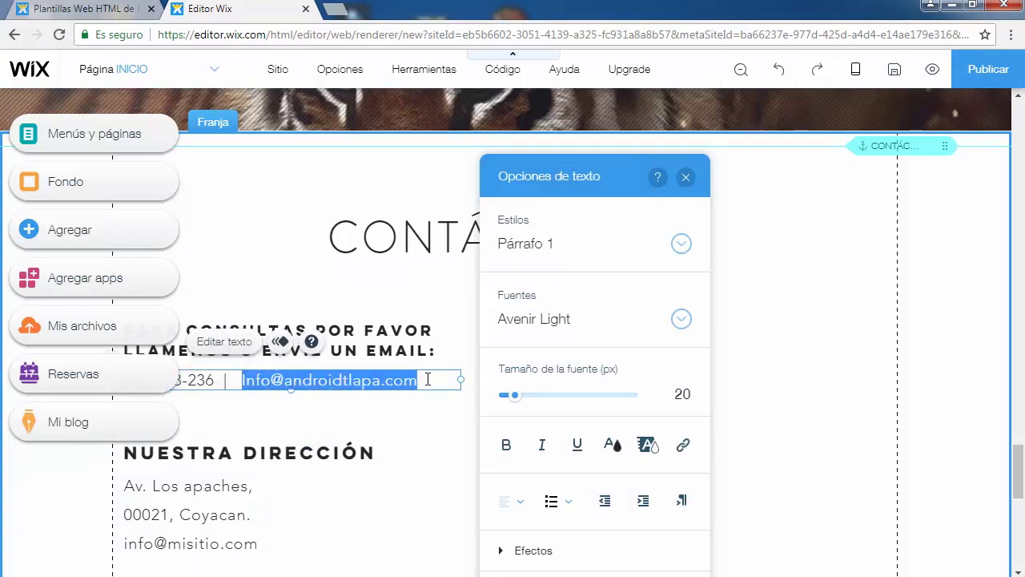
scroll(326, 270, down, 4)
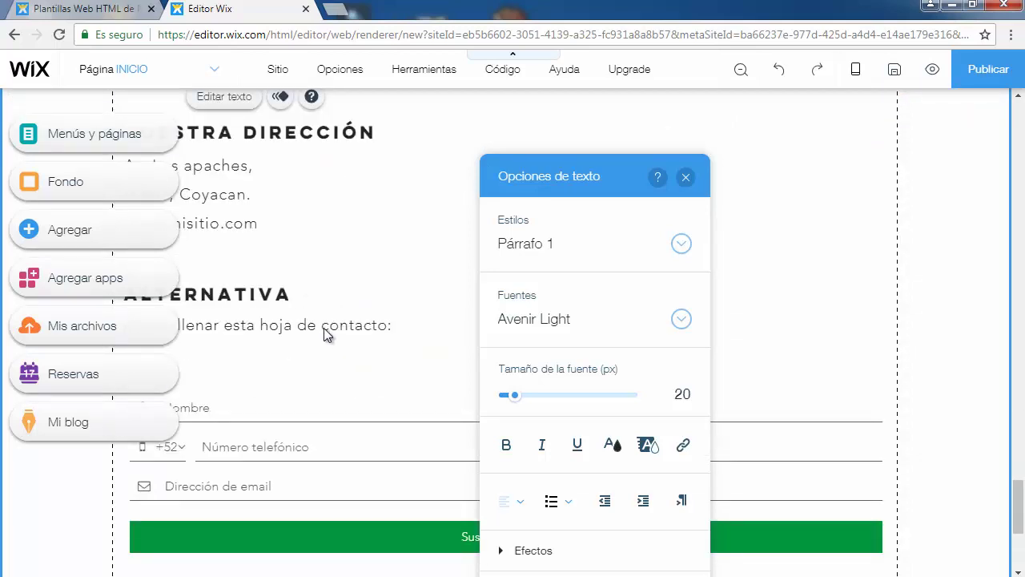
double_click(232, 232)
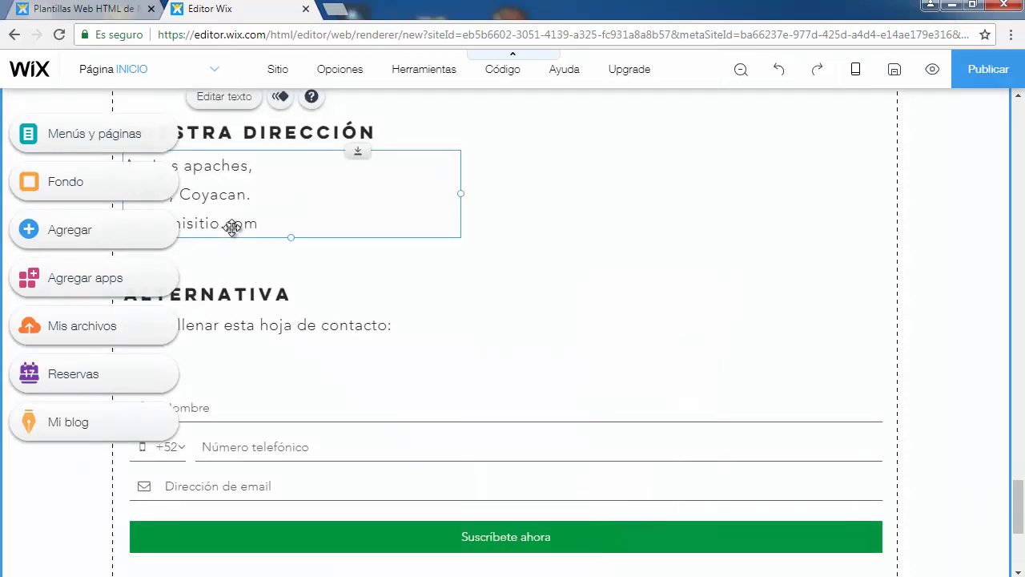
triple_click(233, 230)
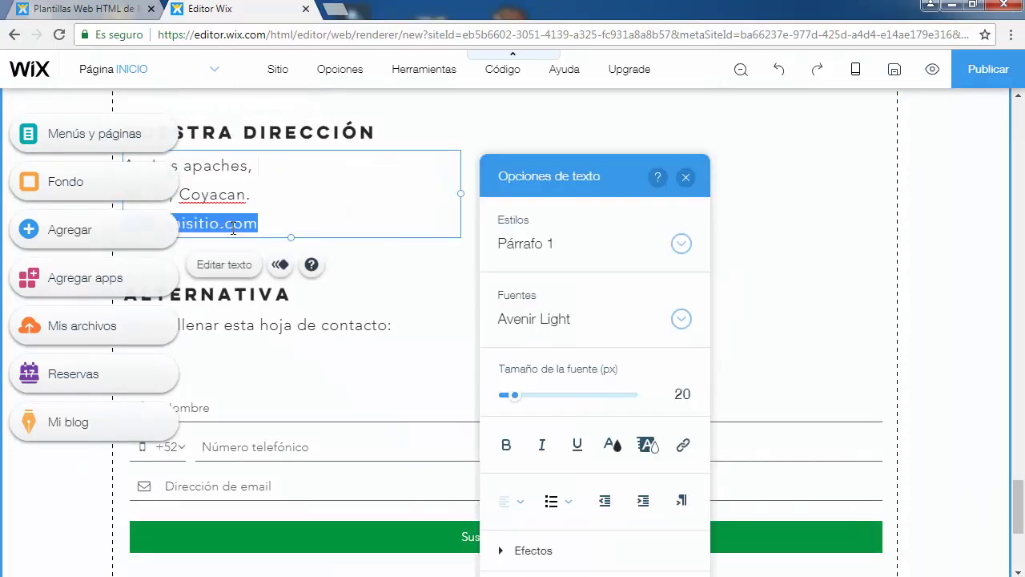
text(www.androidtrapa.com)
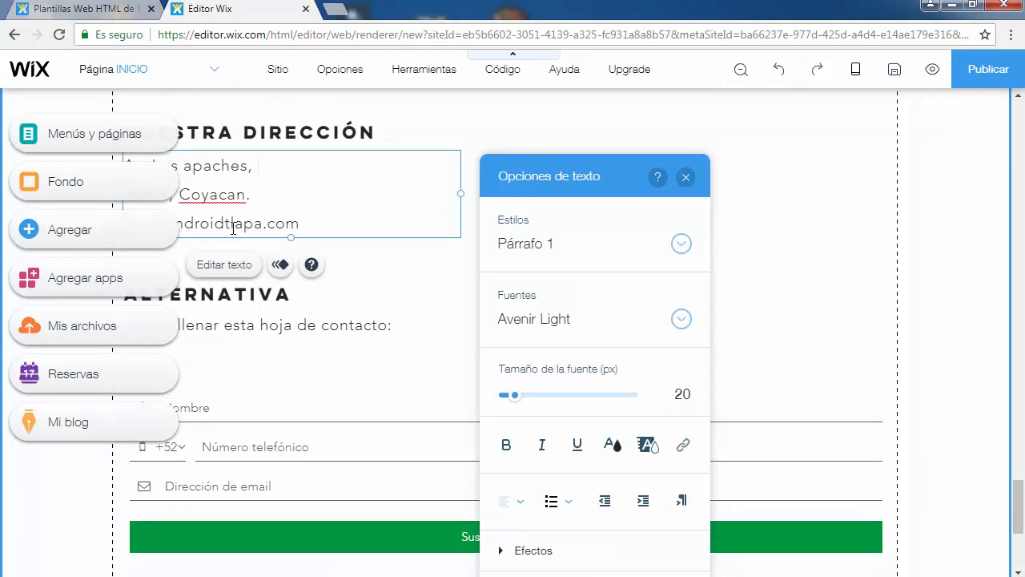
scroll(328, 315, up, 3)
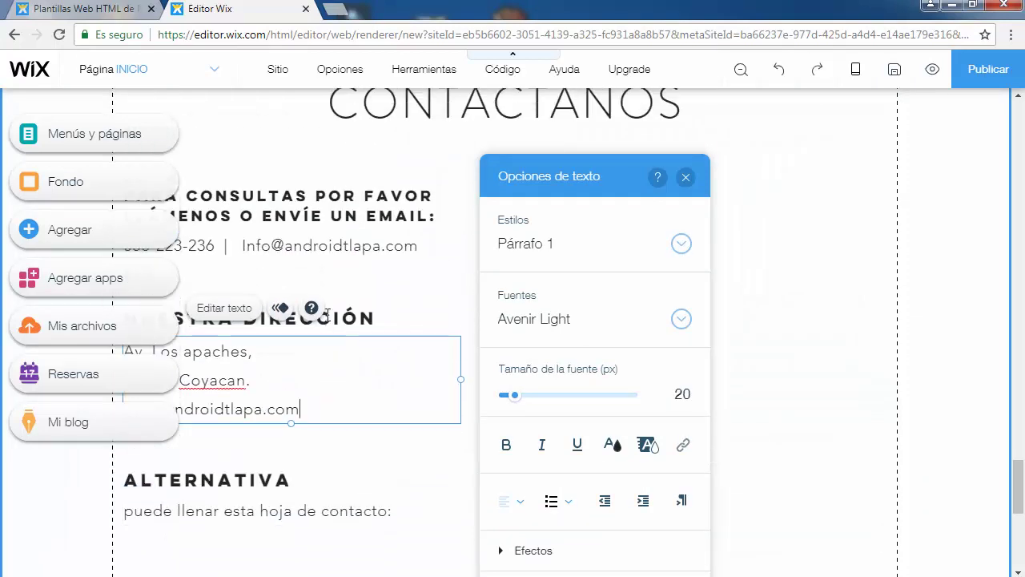
scroll(327, 315, down, 2)
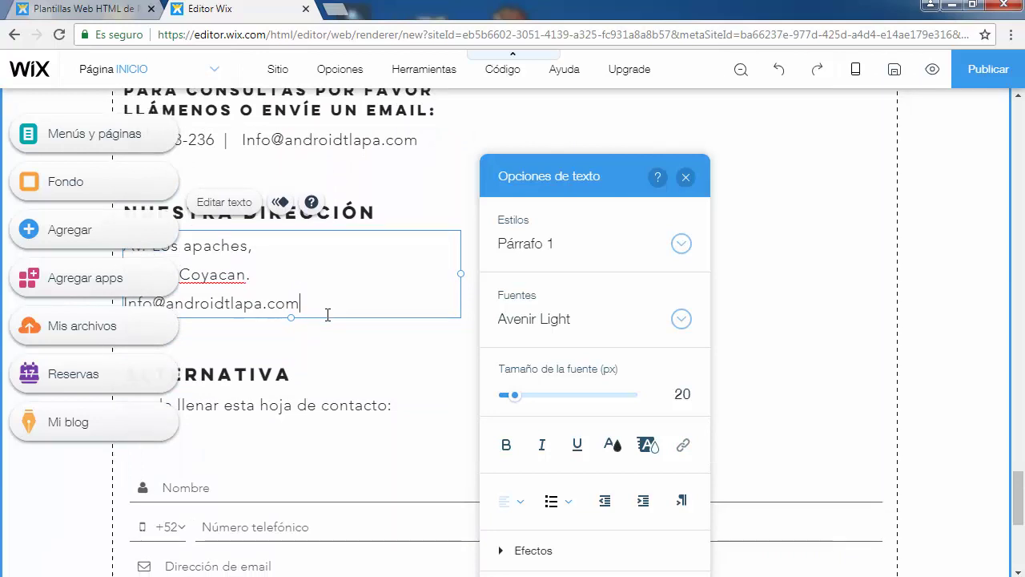
scroll(328, 315, up, 4)
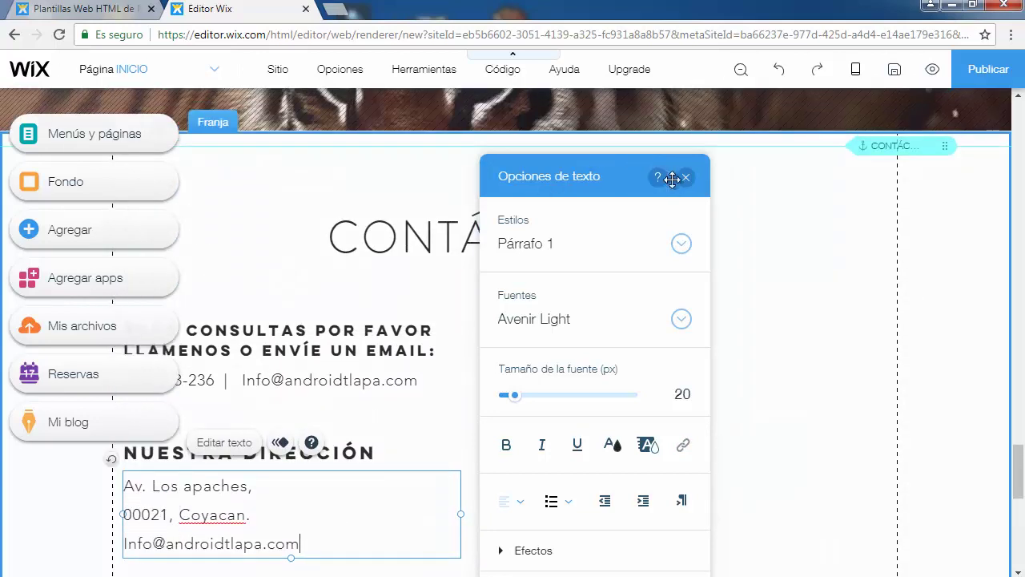
click(686, 178)
Step: Enter the recipient's e-mail for notifications in the options of the "Suscríbete ahora" contact form
scroll(691, 194, down, 5)
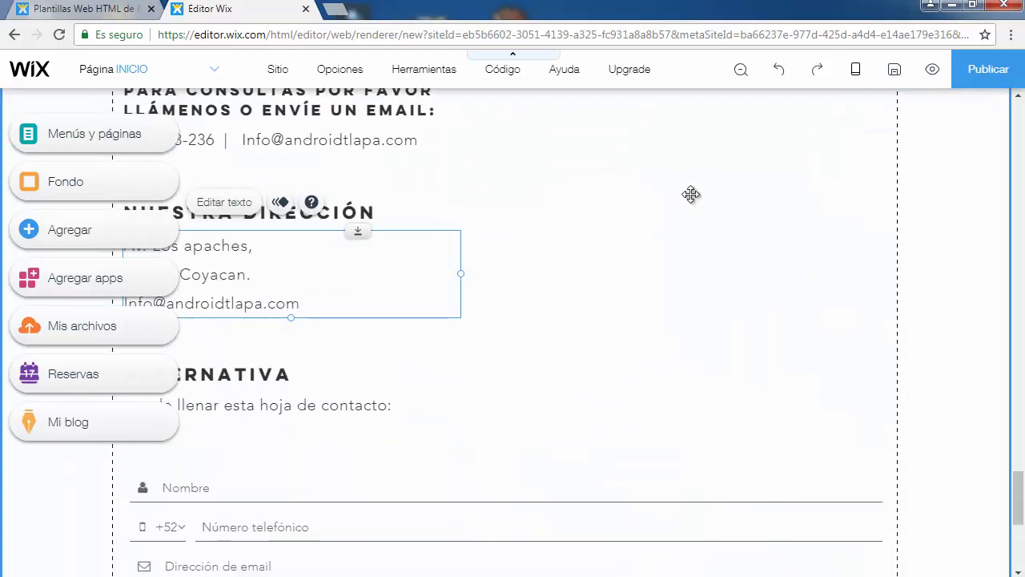
click(506, 442)
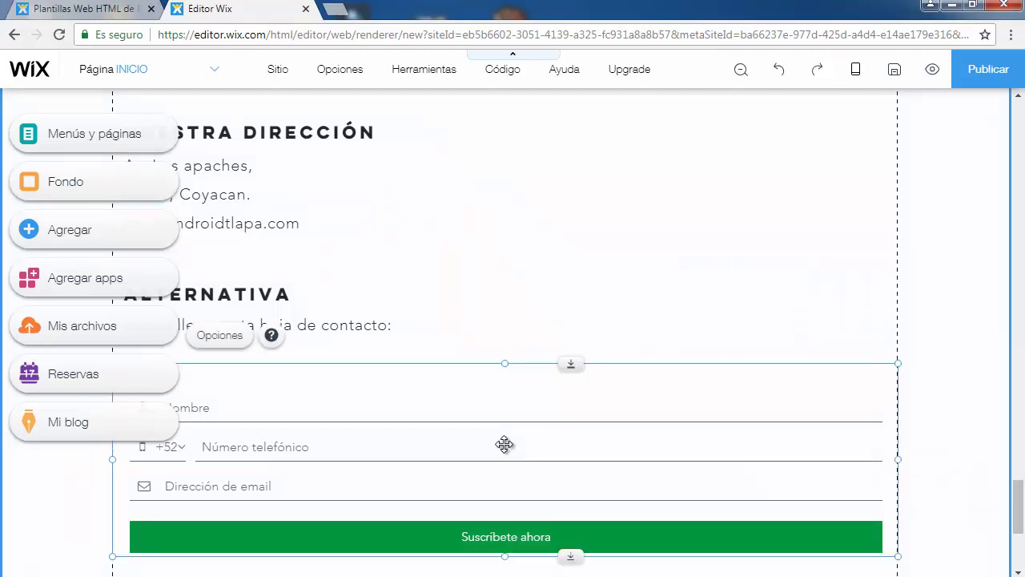
click(224, 336)
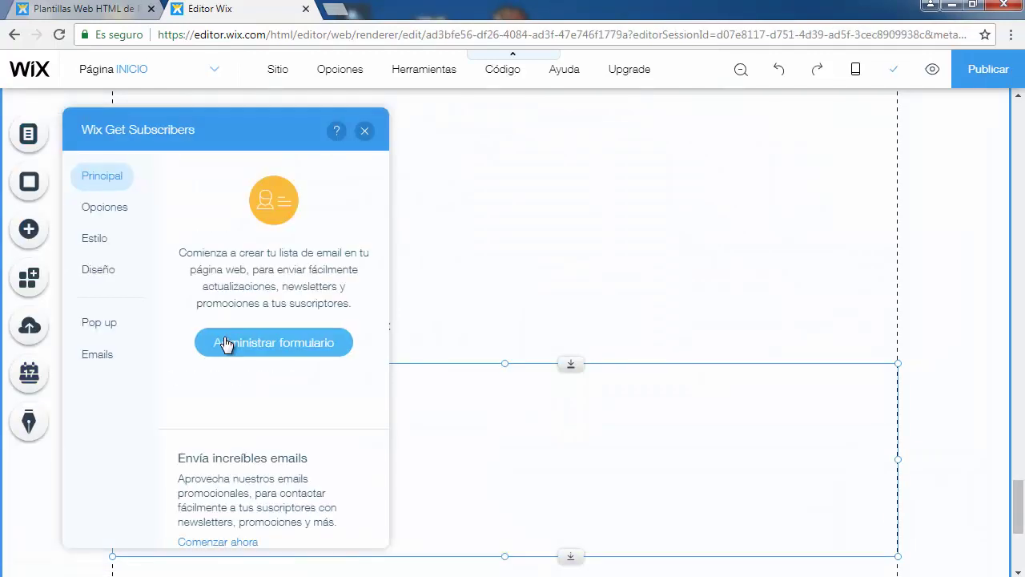
click(103, 208)
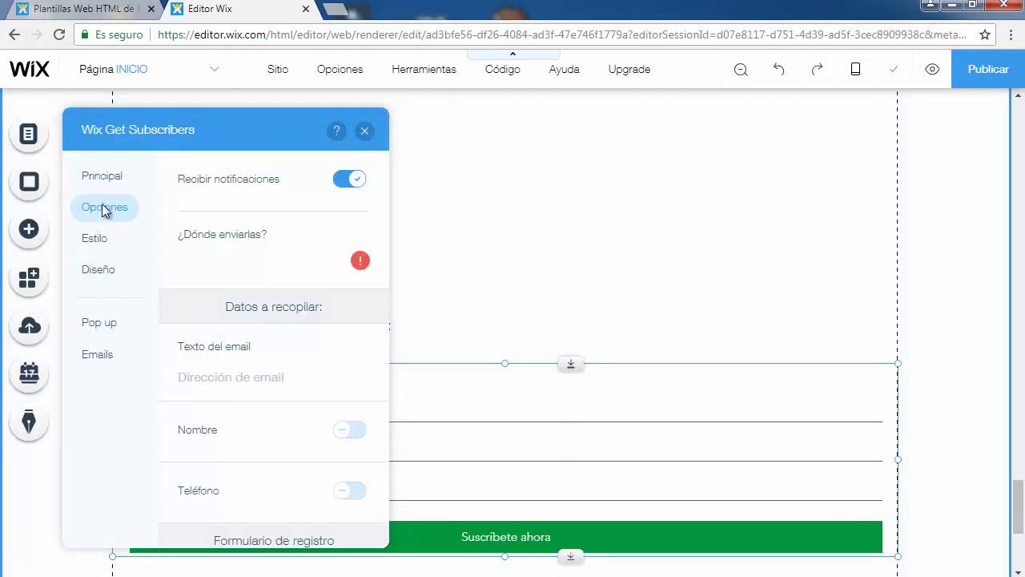
click(280, 264)
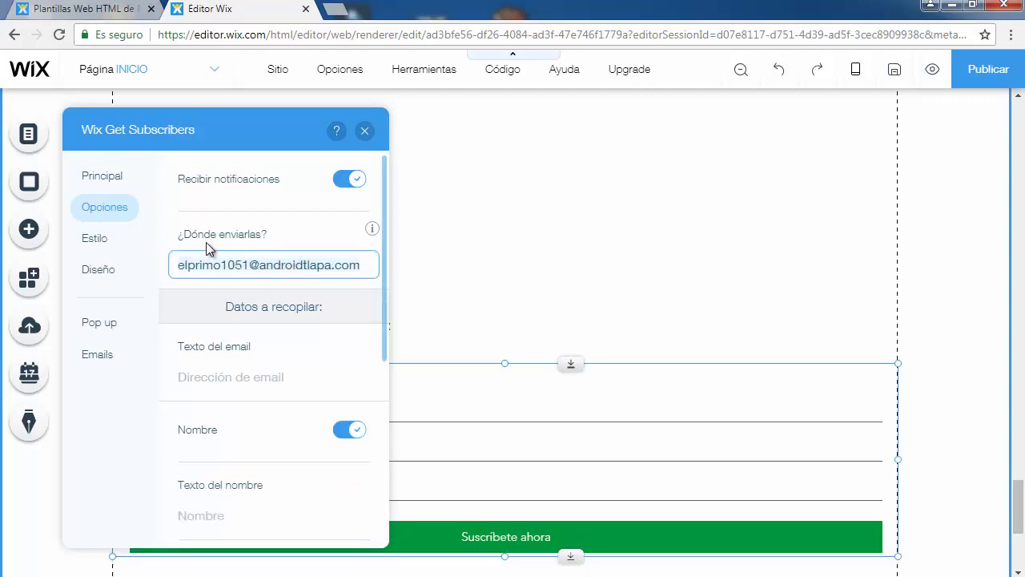
click(93, 239)
click(99, 271)
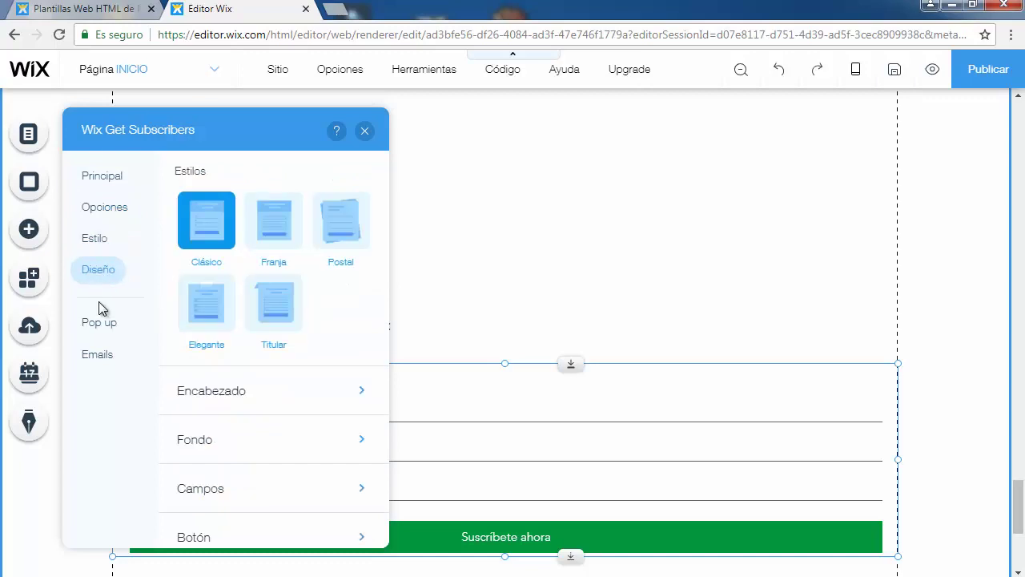
click(104, 207)
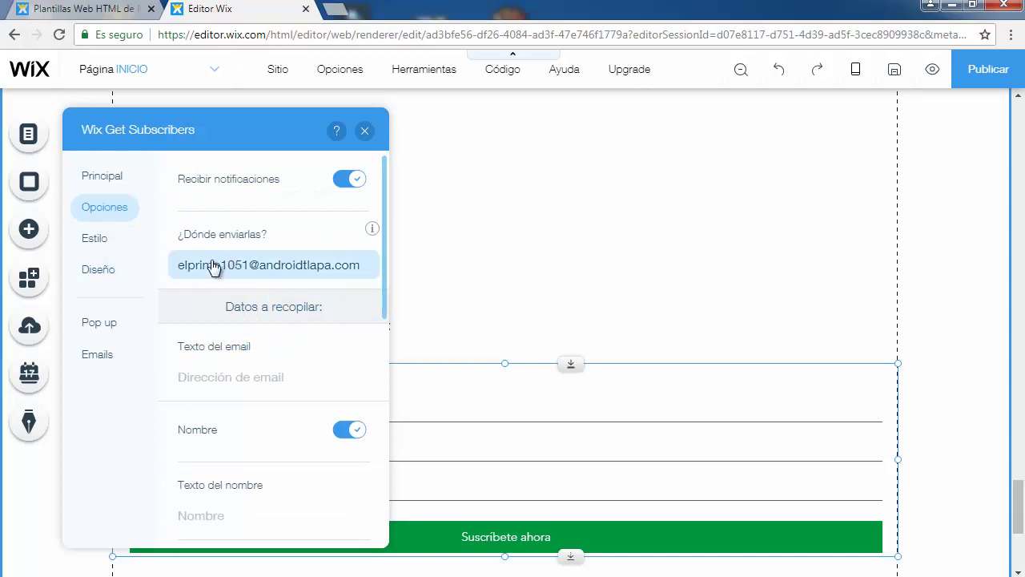
Step: Close the subscription form settings and replace the placeholder e-mail in the footer with the copied company e-mail
click(366, 132)
scroll(428, 181, down, 4)
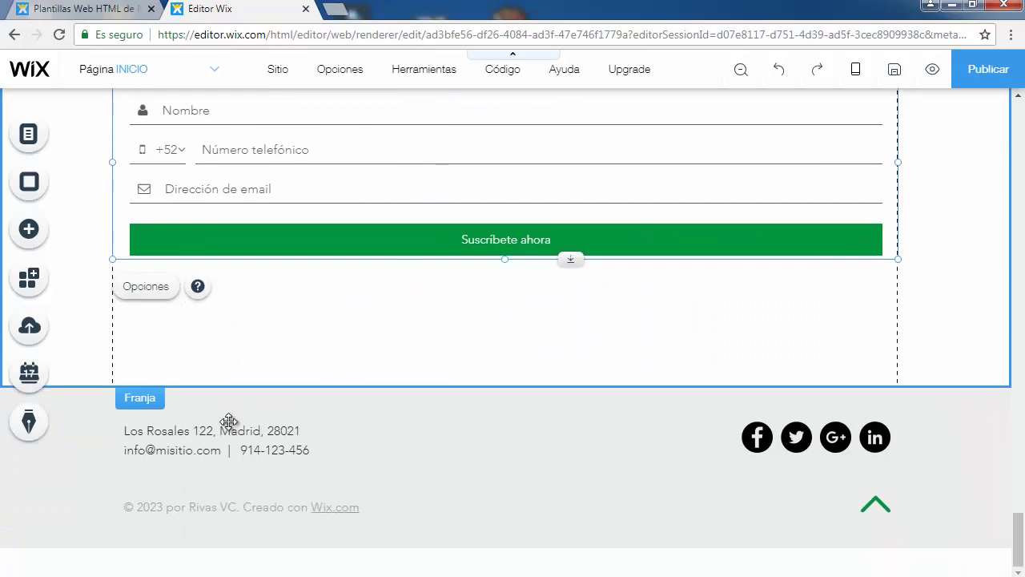
double_click(194, 451)
click(194, 450)
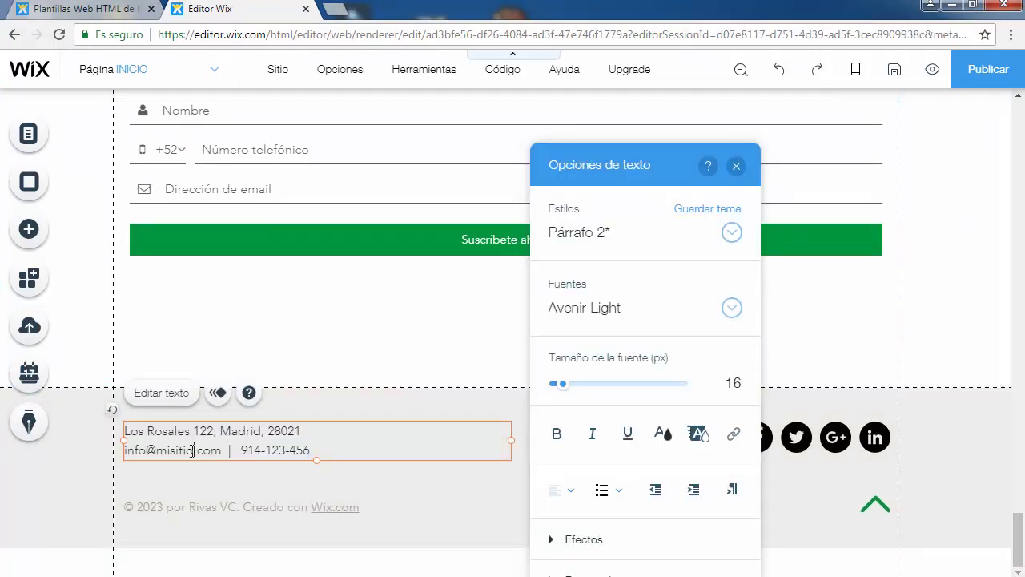
triple_click(194, 450)
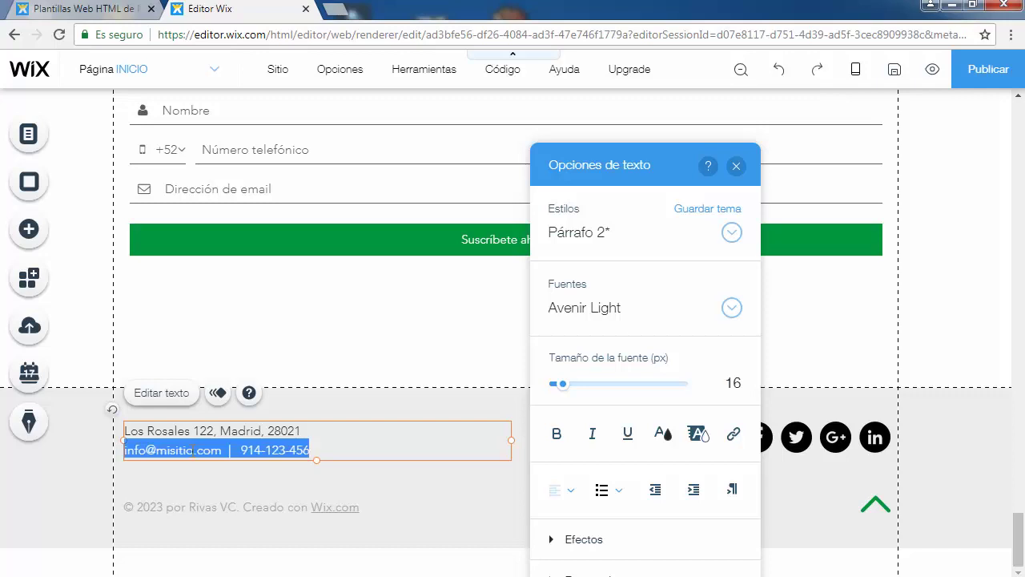
drag(222, 451, 126, 451)
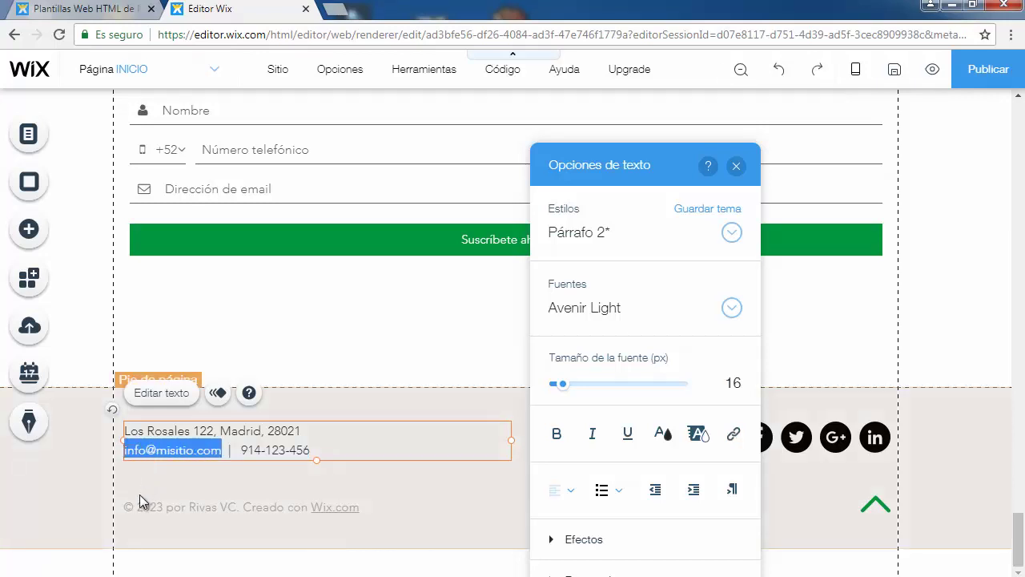
key(ctrl+v)
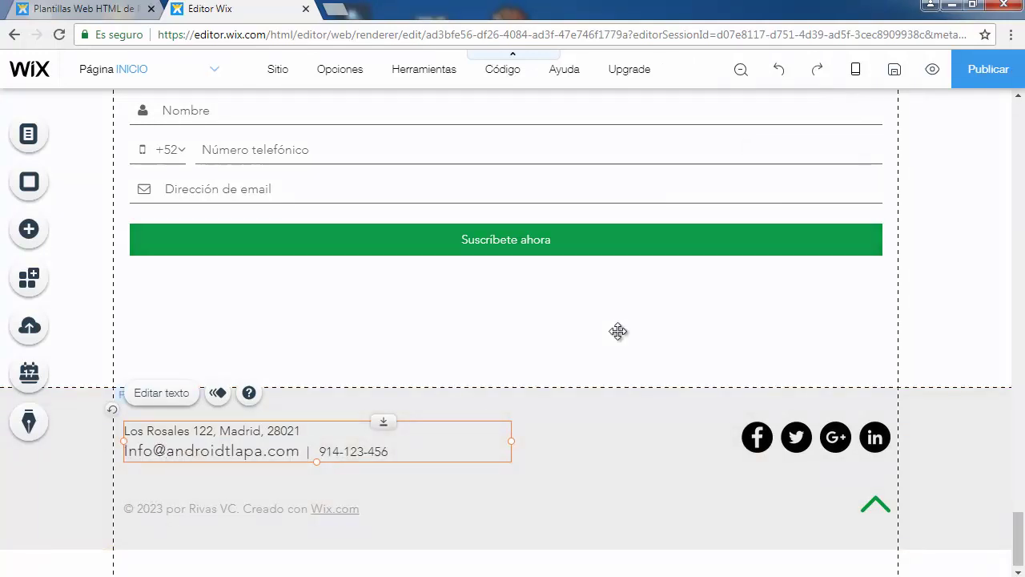
Step: Change the footer copyright line to "© 2023 Android Tlapa", removing the template author and the Wix.com credit
click(169, 506)
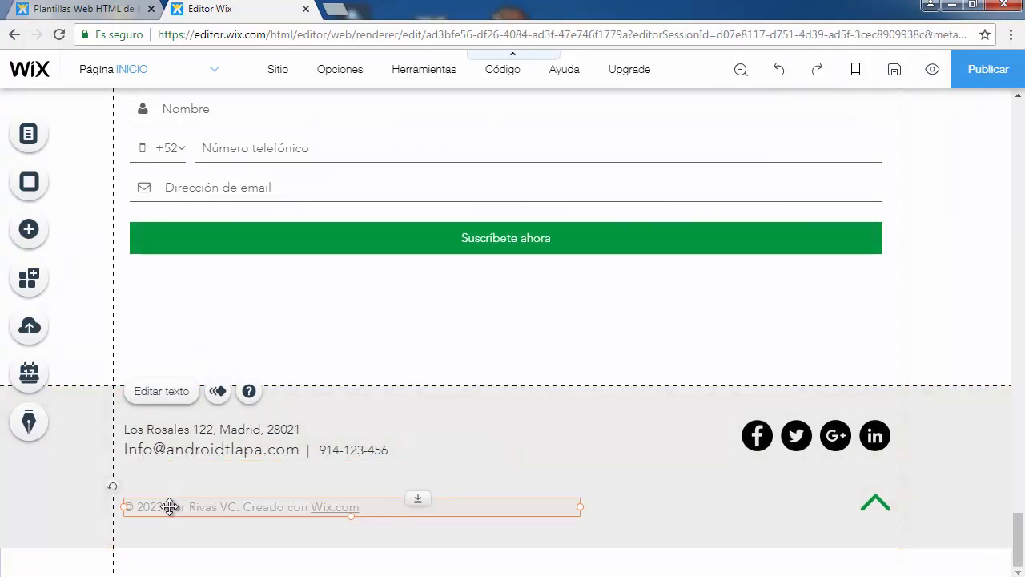
double_click(169, 506)
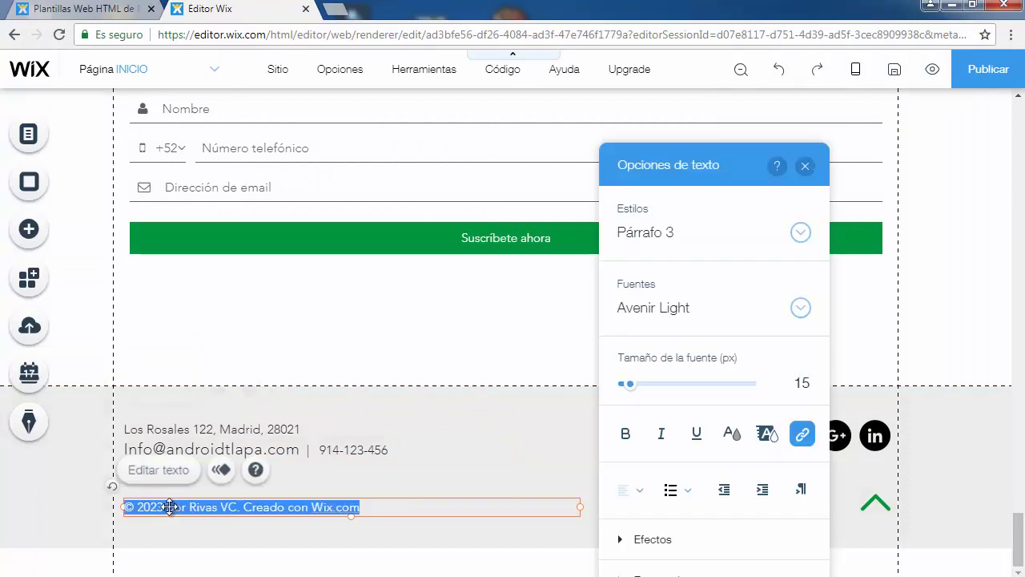
click(388, 501)
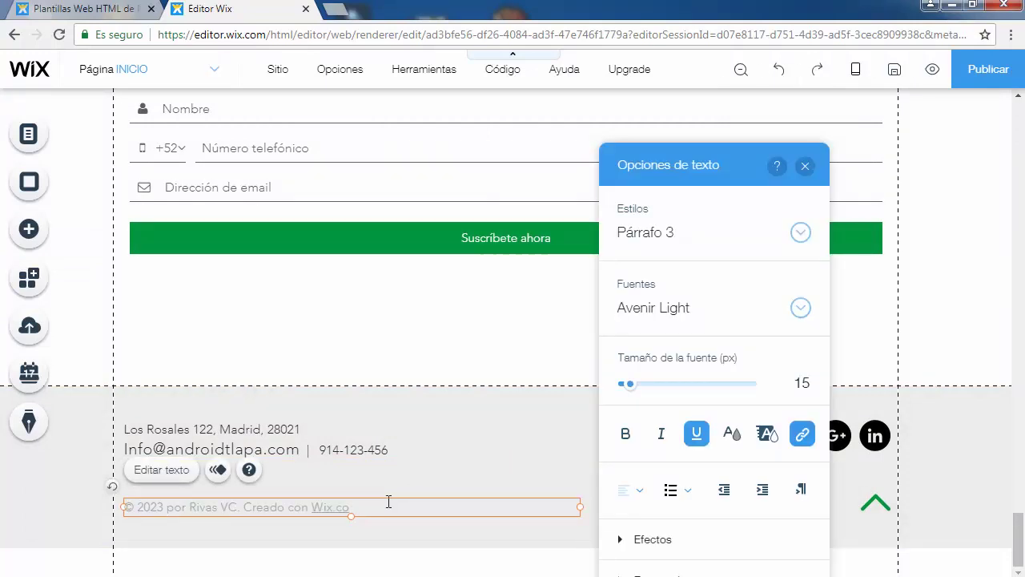
key(BackSpace)
key(BackSpace)
key(BackSpace)
key(BackSpace)
key(BackSpace)
key(BackSpace)
key(BackSpace)
key(BackSpace)
key(BackSpace)
key(BackSpace)
key(BackSpace)
key(BackSpace)
key(BackSpace)
key(BackSpace)
key(BackSpace)
key(BackSpace)
key(BackSpace)
key(BackSpace)
key(BackSpace)
key(BackSpace)
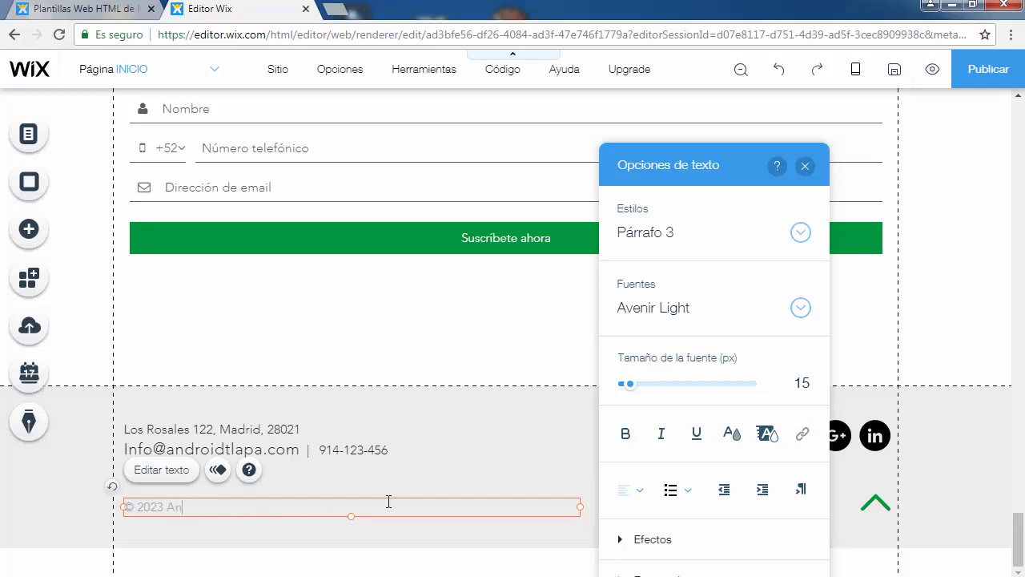
text(oid)
text(Tlapa)
click(806, 167)
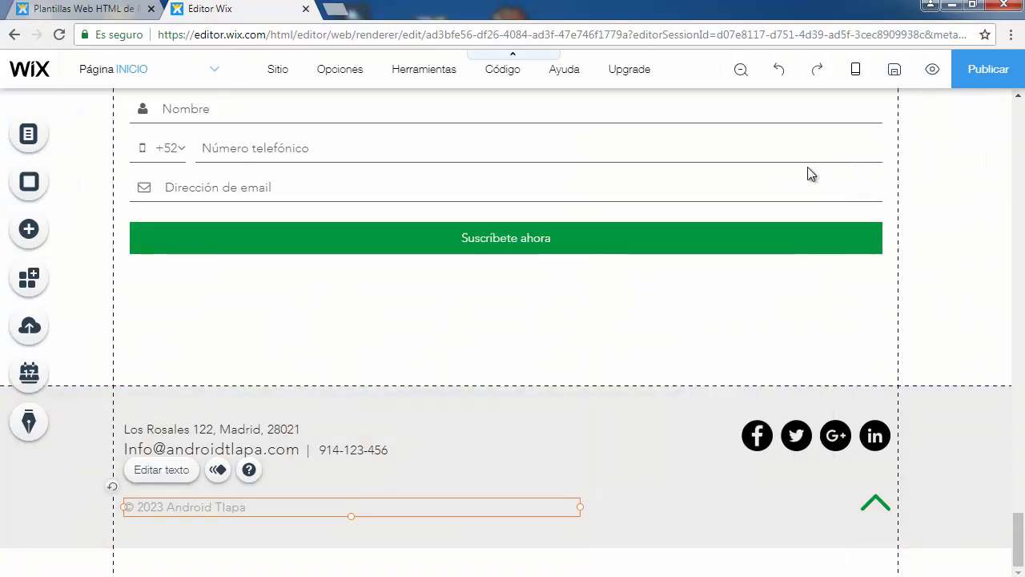
double_click(761, 439)
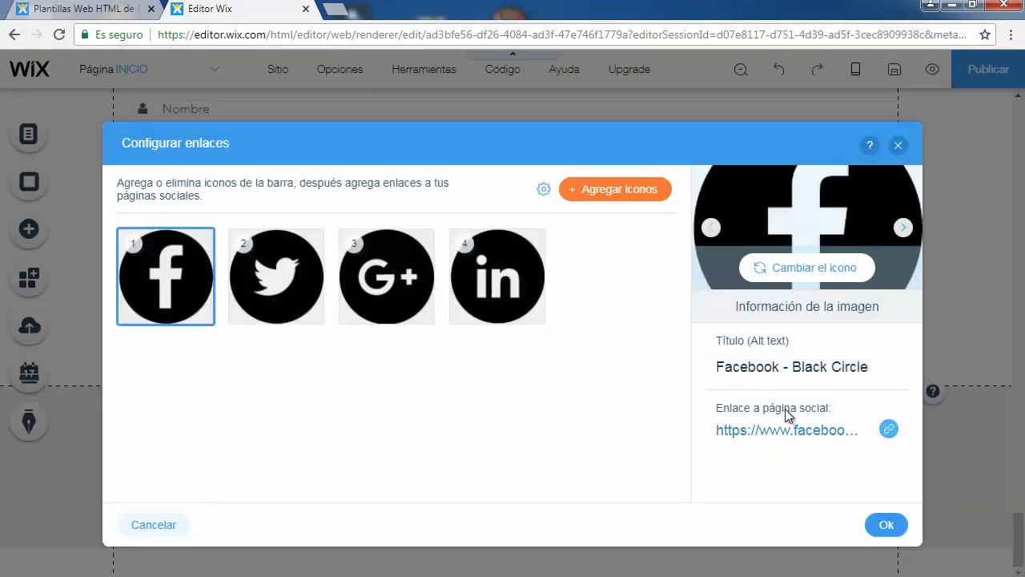
click(793, 430)
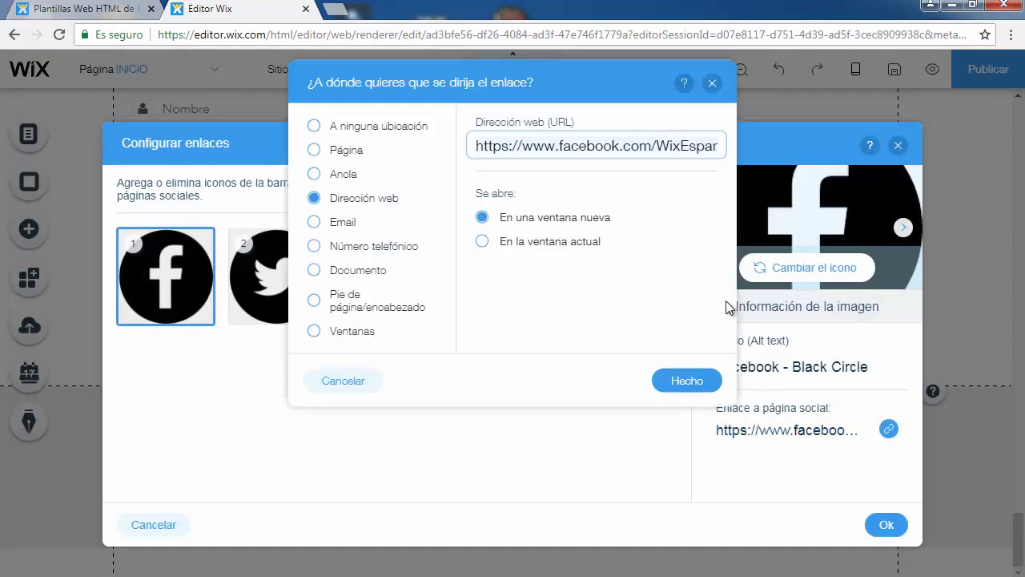
click(717, 146)
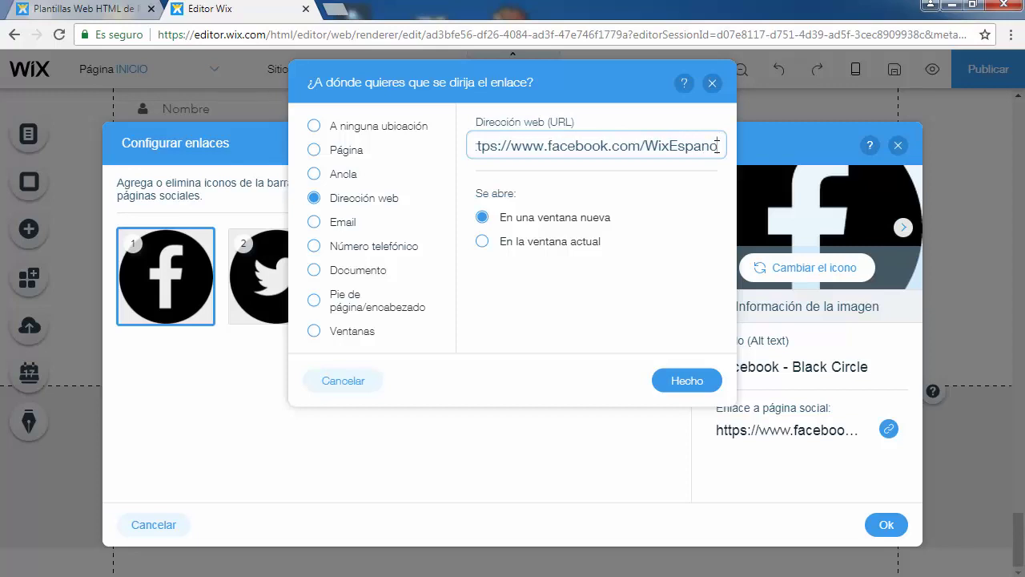
key(BackSpace)
key(BackSpace)
key(BackSpace)
key(BackSpace)
key(BackSpace)
key(BackSpace)
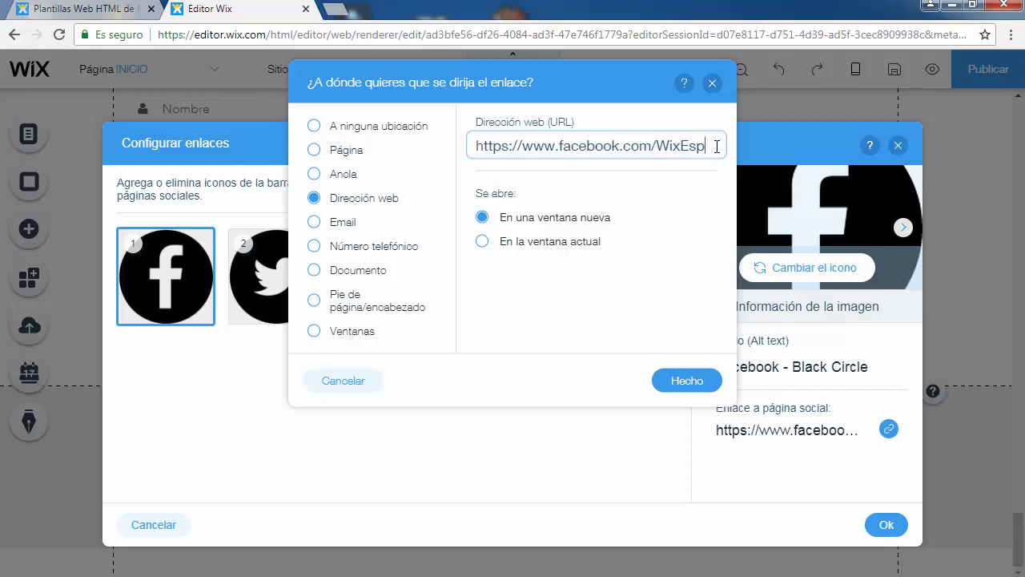
key(BackSpace)
text(androidtlapa)
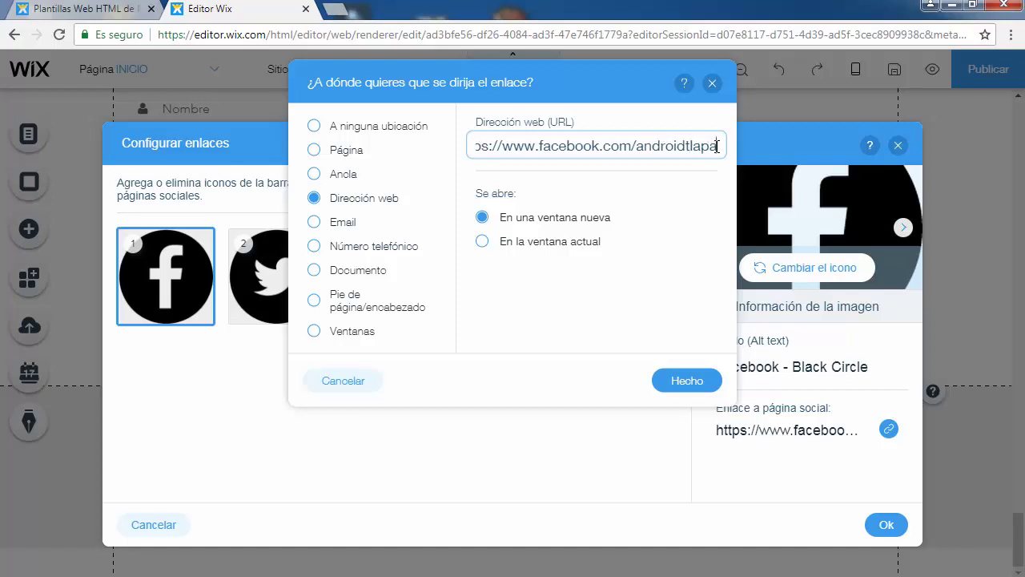
key(Return)
click(246, 278)
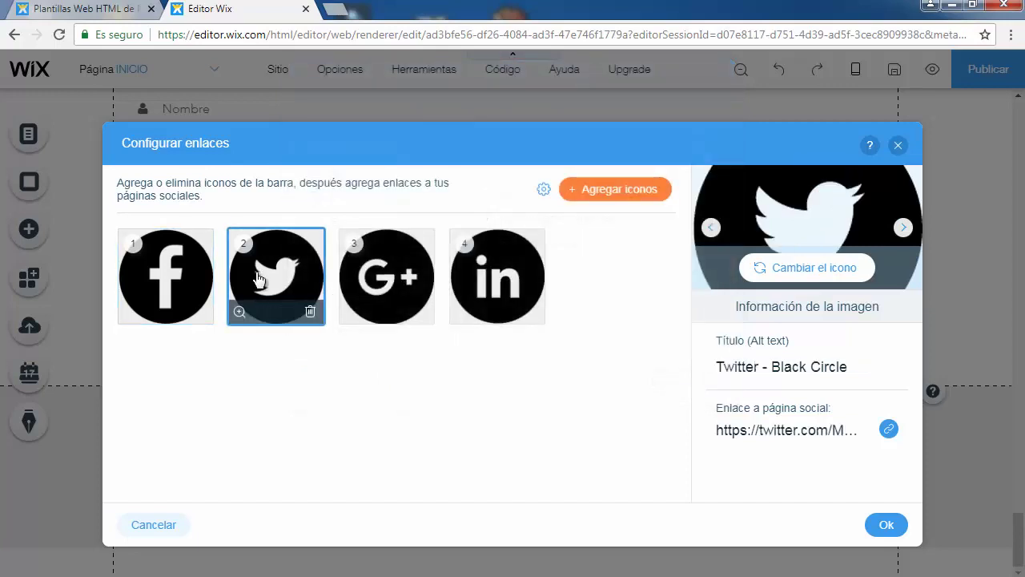
click(804, 441)
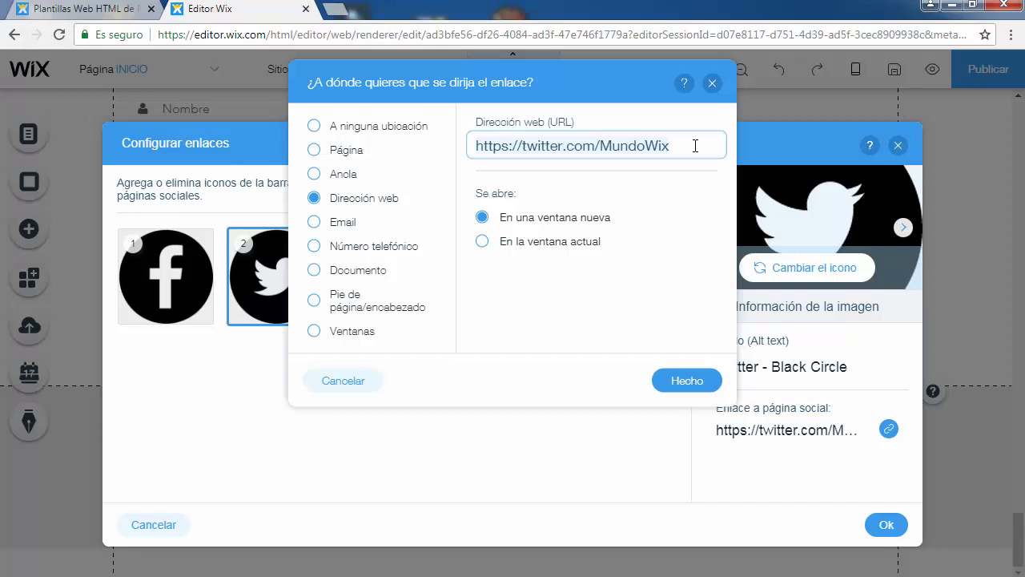
key(BackSpace)
key(BackSpace)
key(BackSpace)
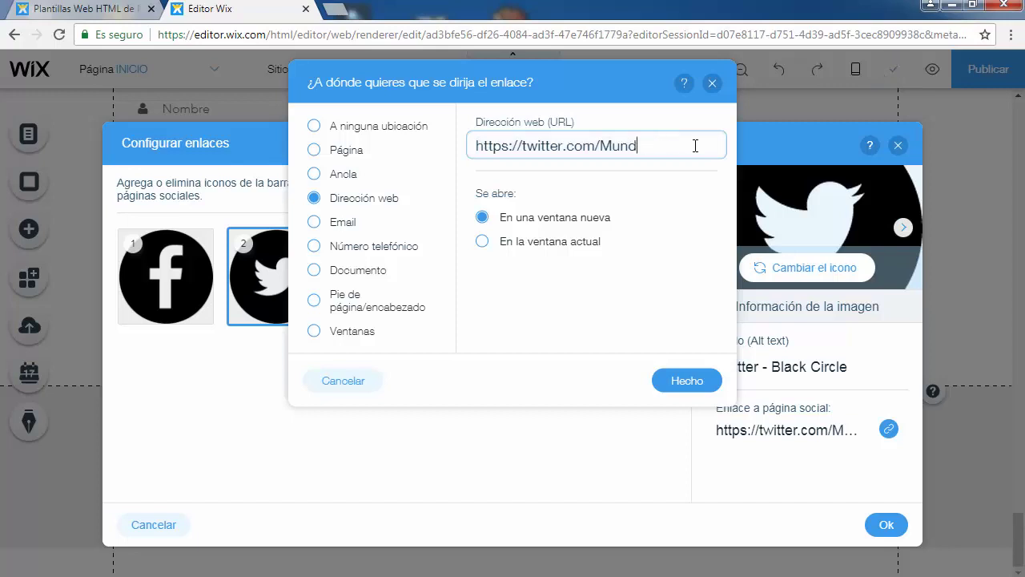
key(BackSpace)
text(androidtl)
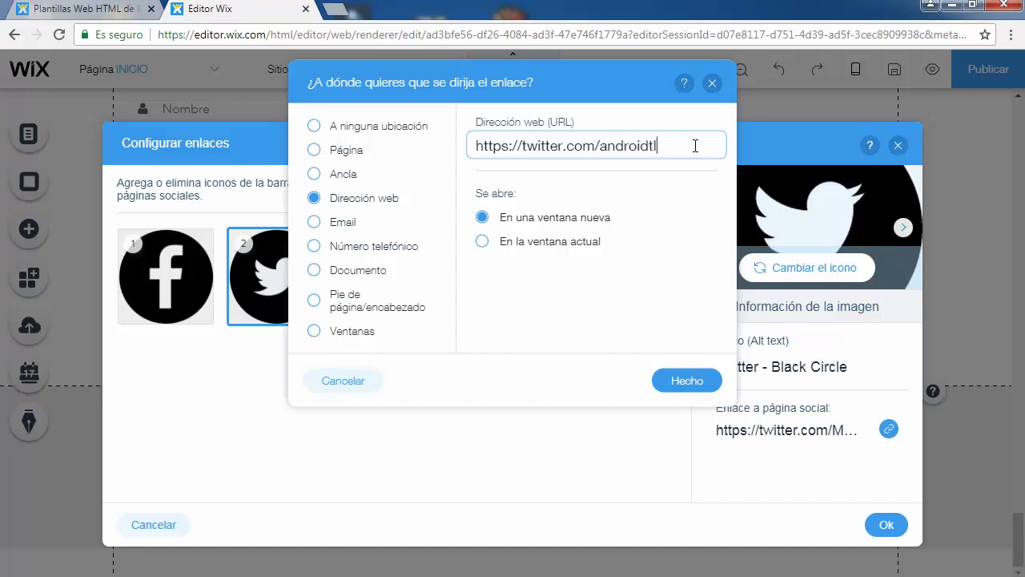
text(apa)
click(687, 381)
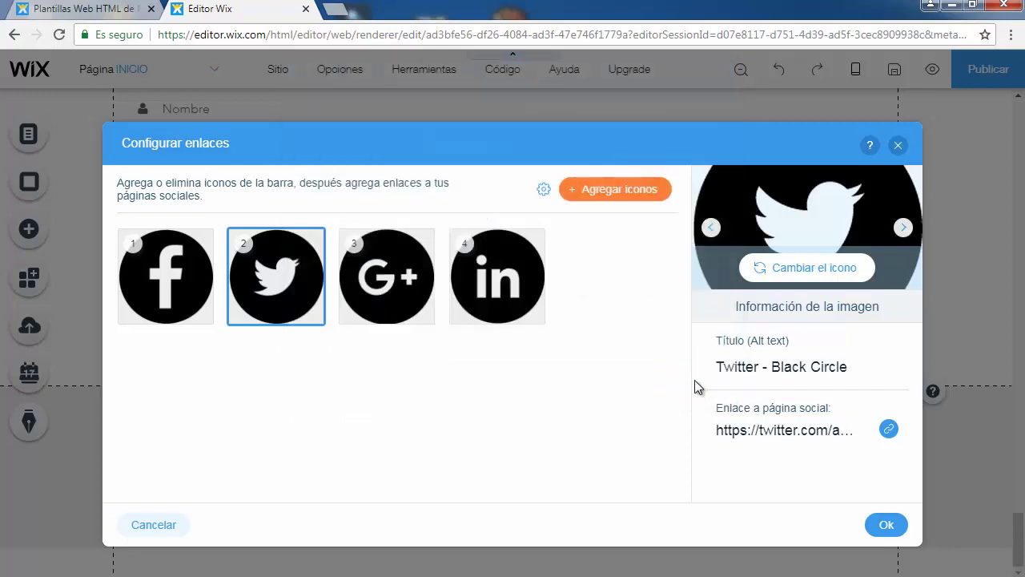
click(385, 298)
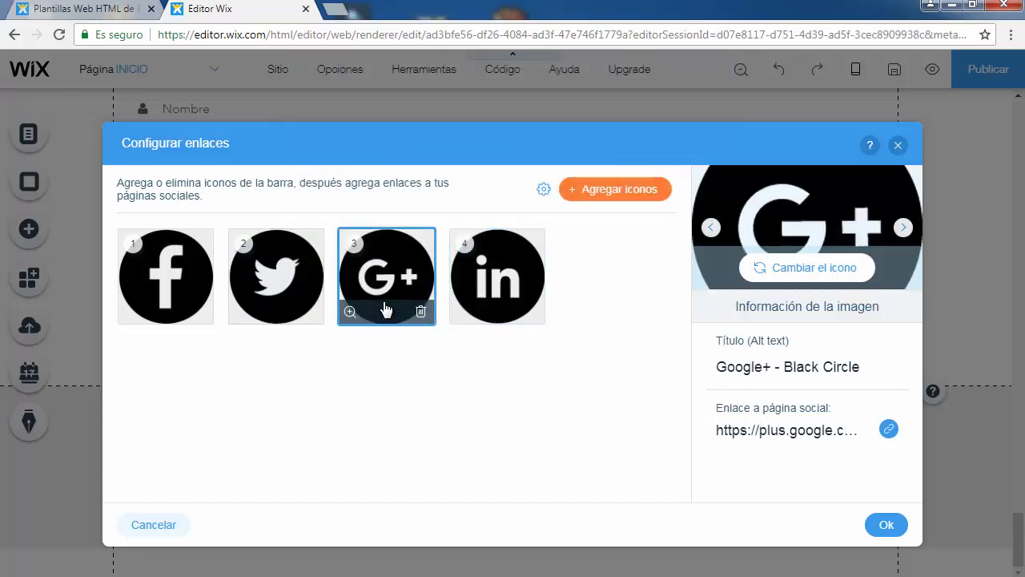
click(850, 373)
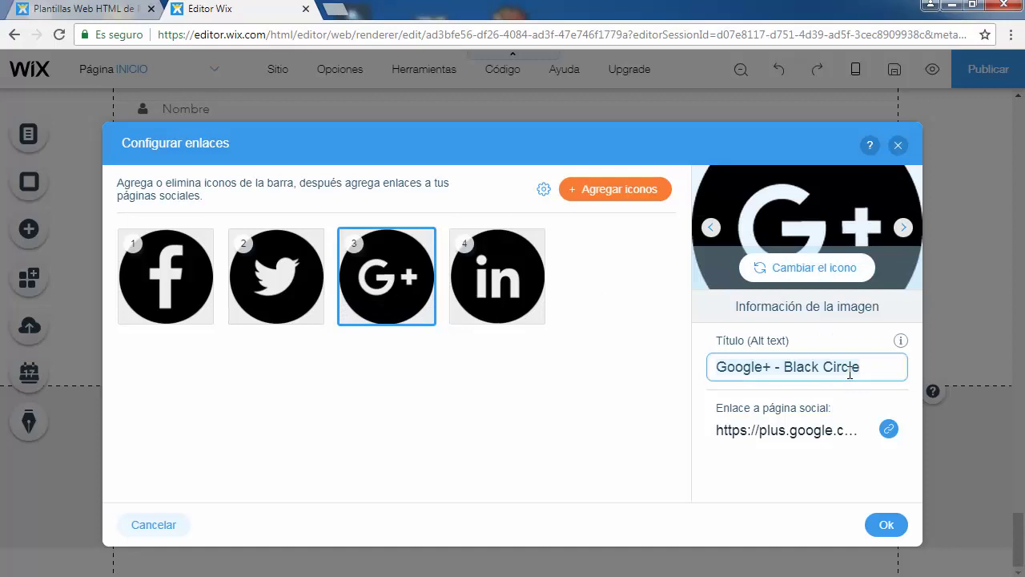
click(852, 433)
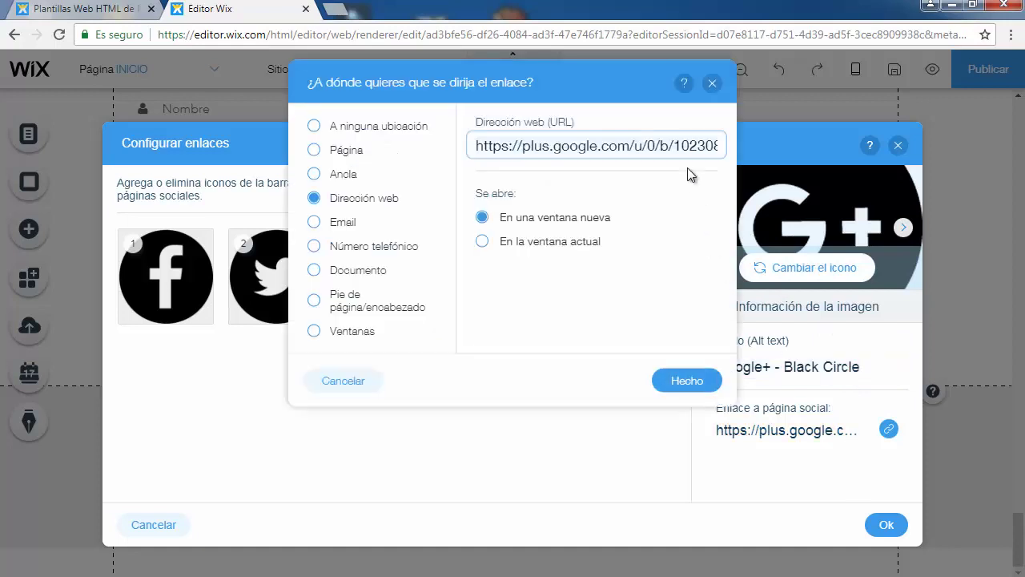
key(End)
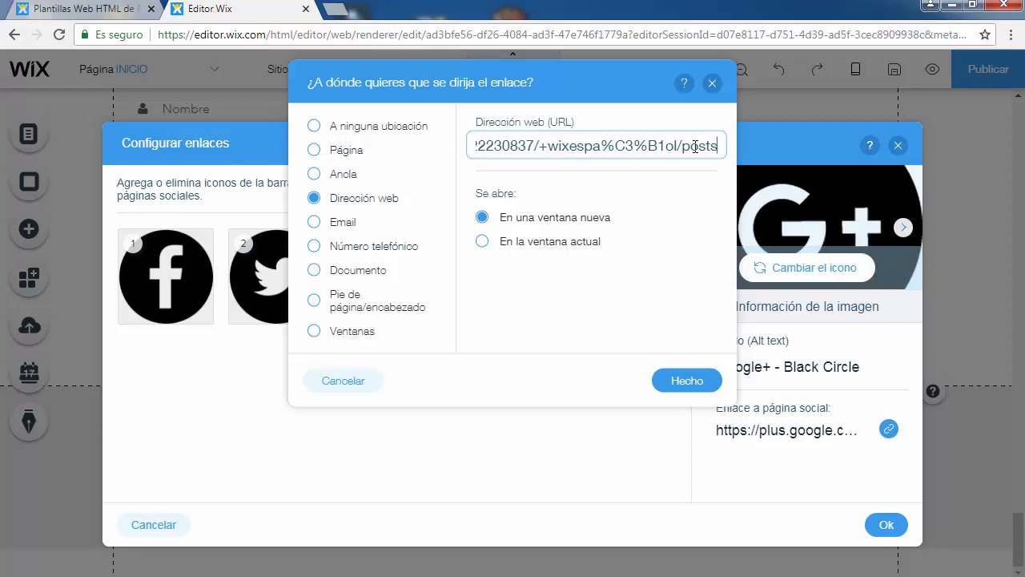
key(BackSpace)
key(BackSpace)
key(BackSpace)
key(BackSpace)
key(BackSpace)
key(BackSpace)
key(BackSpace)
key(BackSpace)
key(BackSpace)
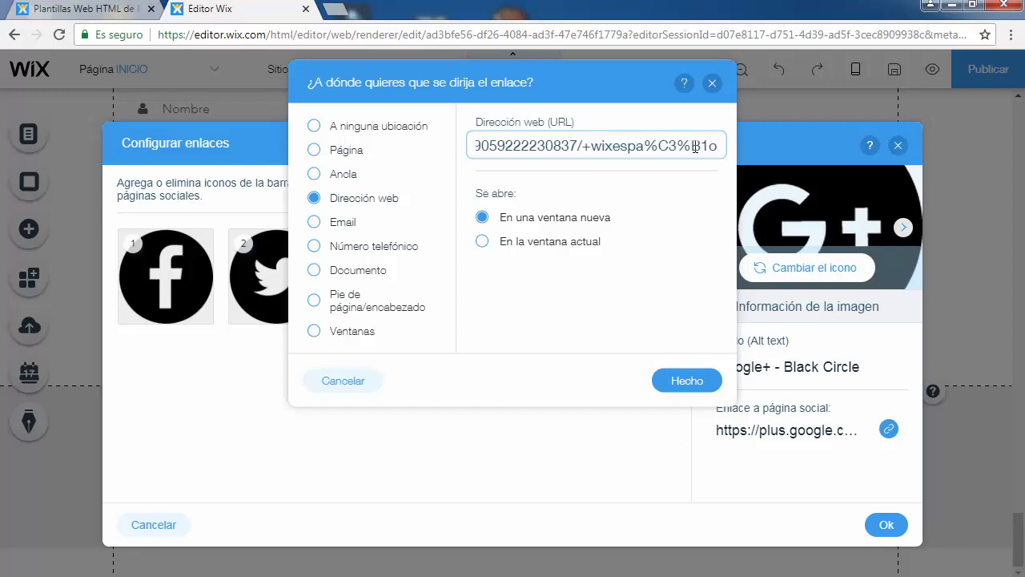
key(Left)
key(Left)
key(Left)
key(Left)
key(Left)
key(Left)
key(Left)
key(Left)
key(Left)
key(Left)
key(Left)
key(Left)
key(Left)
key(Left)
key(Left)
key(Left)
key(Left)
key(Left)
key(Left)
key(Left)
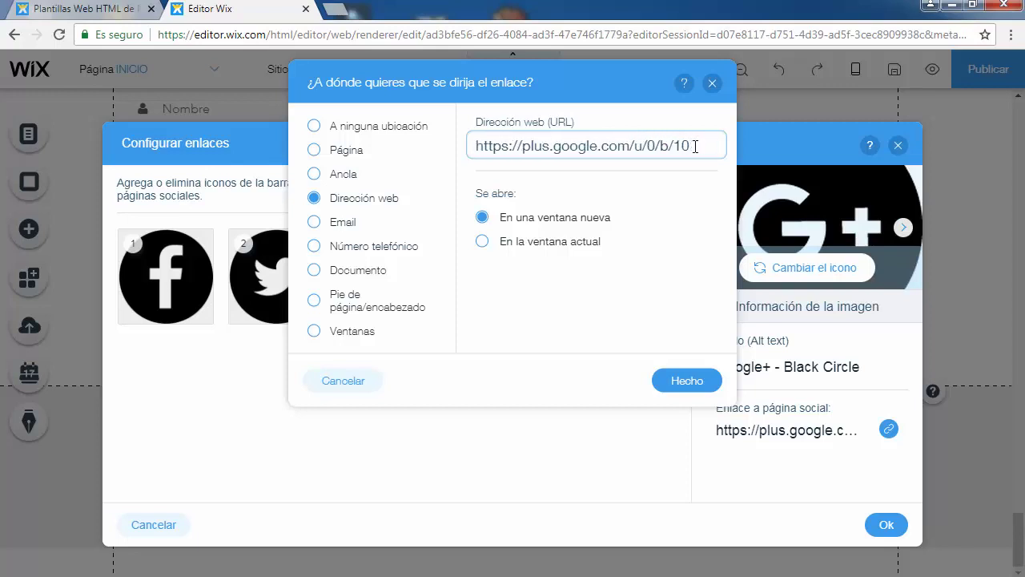
key(BackSpace)
key(BackSpace)
key(BackSpace)
text(pa)
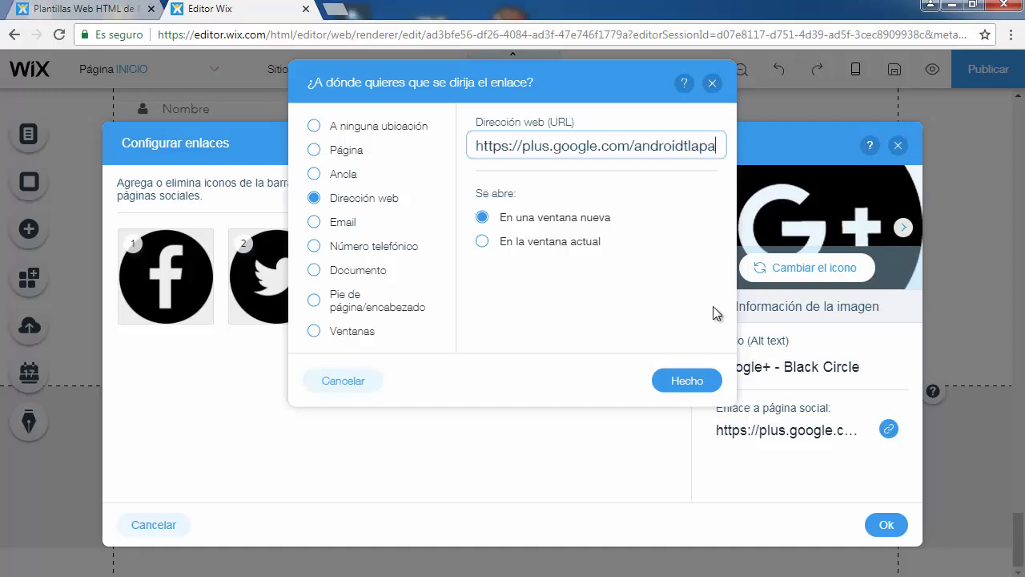
click(689, 380)
click(521, 282)
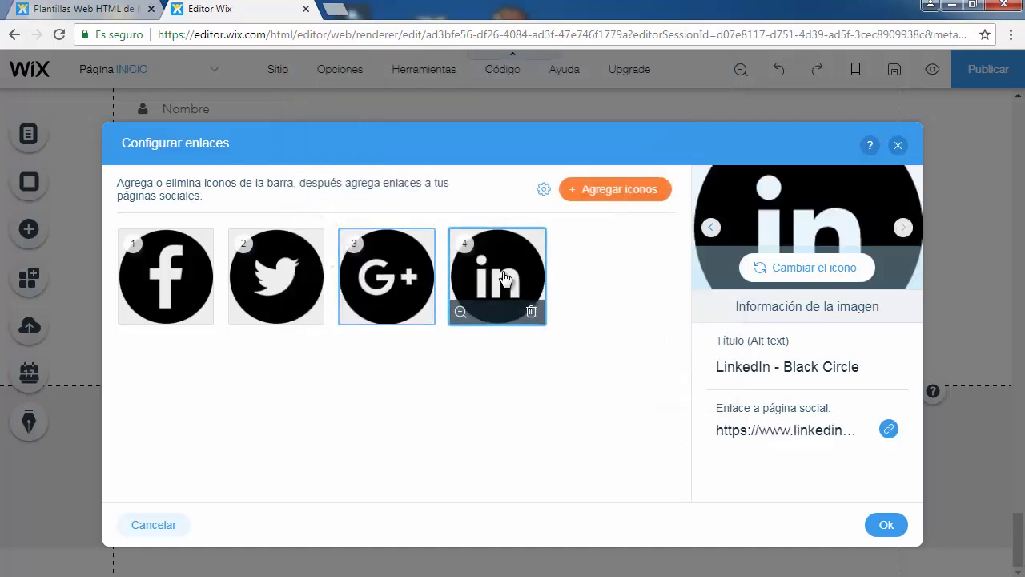
click(830, 431)
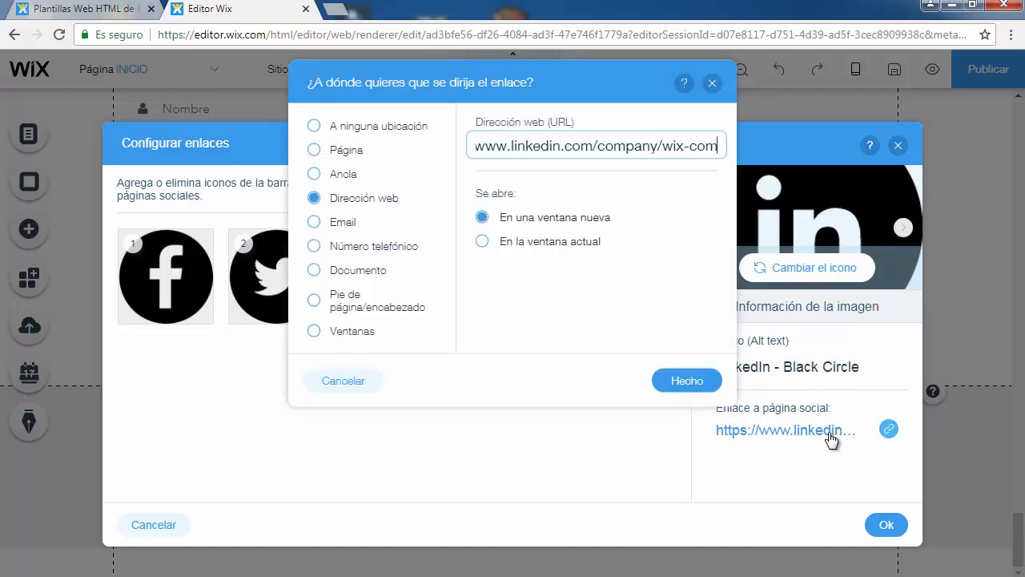
key(BackSpace)
key(BackSpace)
key(BackSpace)
key(BackSpace)
key(BackSpace)
key(BackSpace)
key(BackSpace)
key(BackSpace)
key(BackSpace)
key(BackSpace)
key(BackSpace)
key(BackSpace)
key(BackSpace)
key(BackSpace)
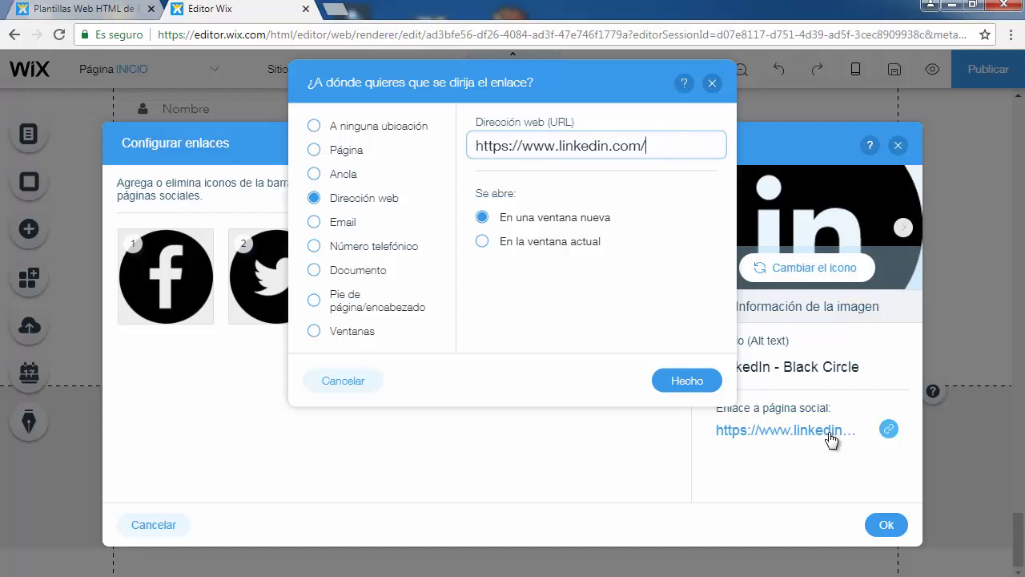
text(androidtlapa)
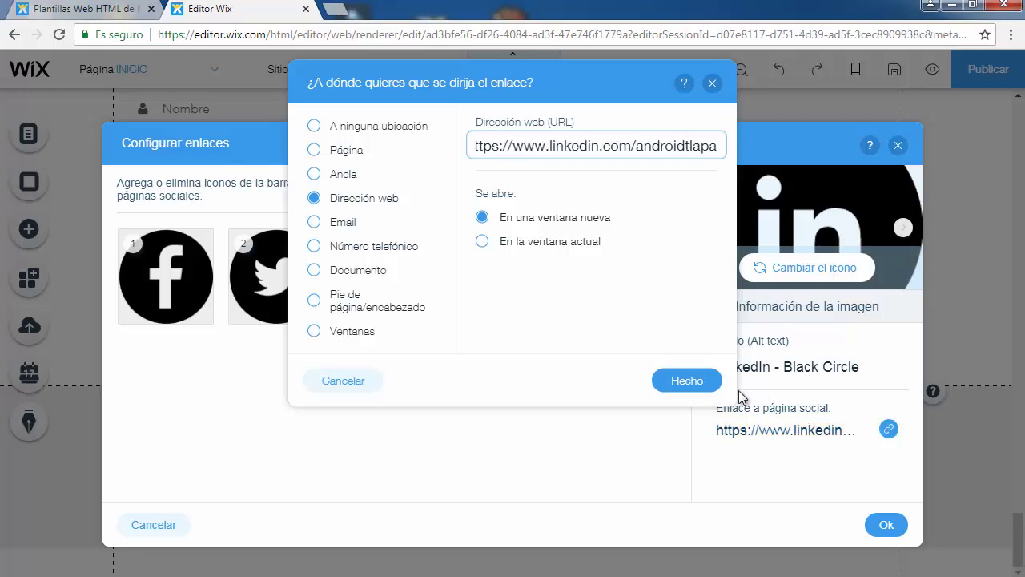
click(687, 381)
click(882, 525)
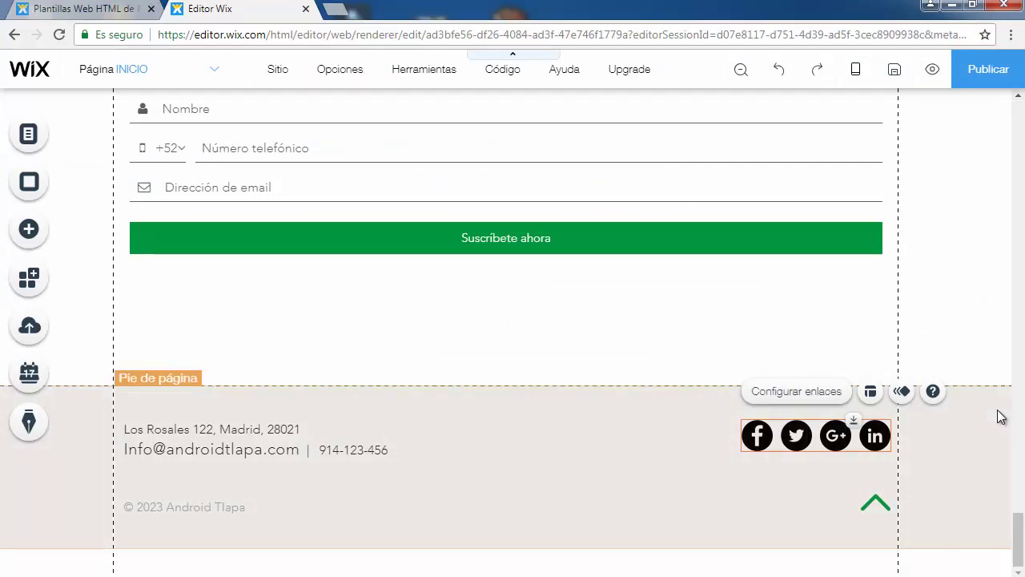
scroll(998, 396, up, 6)
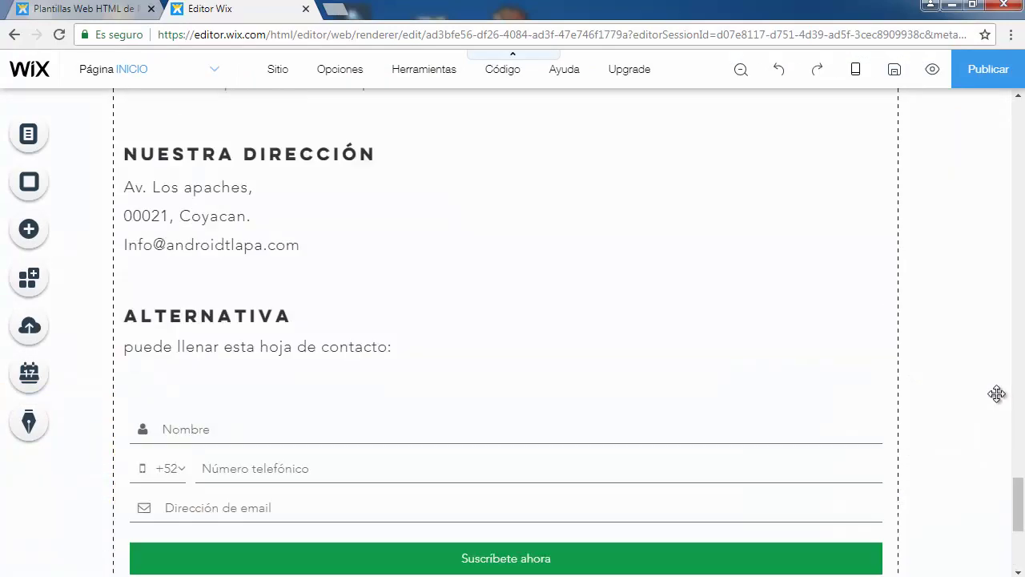
scroll(997, 392, up, 8)
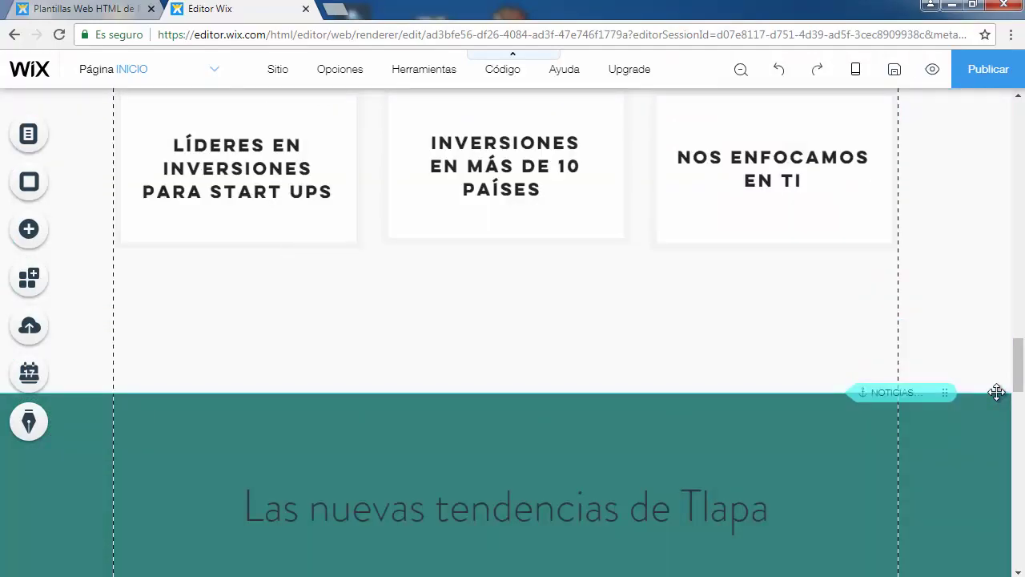
scroll(997, 392, up, 8)
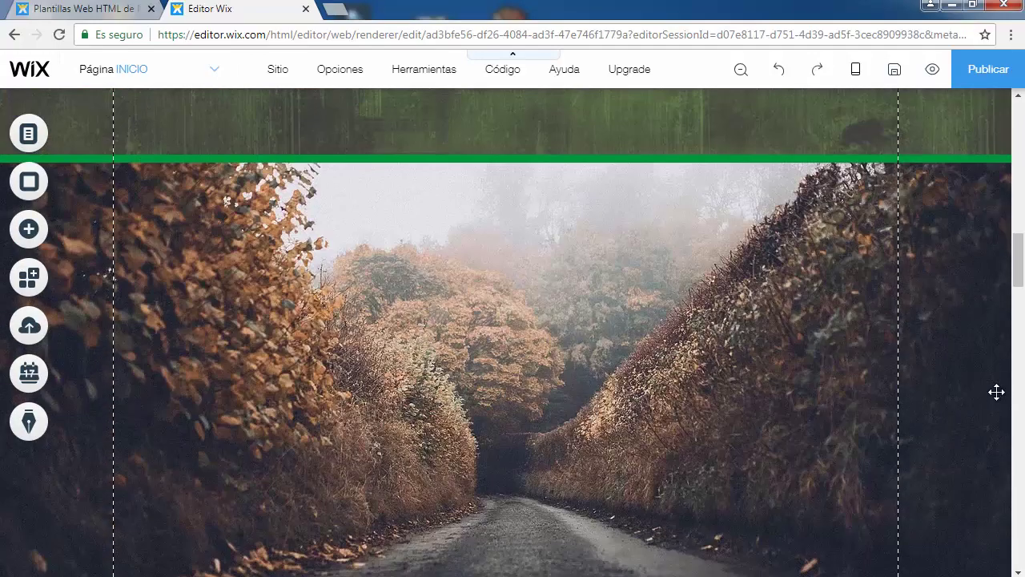
Step: Preview the site and check the SOBRE NOSOTROS and NOTICIAS links, the subscription form, the footer and its back-to-top arrow
scroll(998, 392, up, 8)
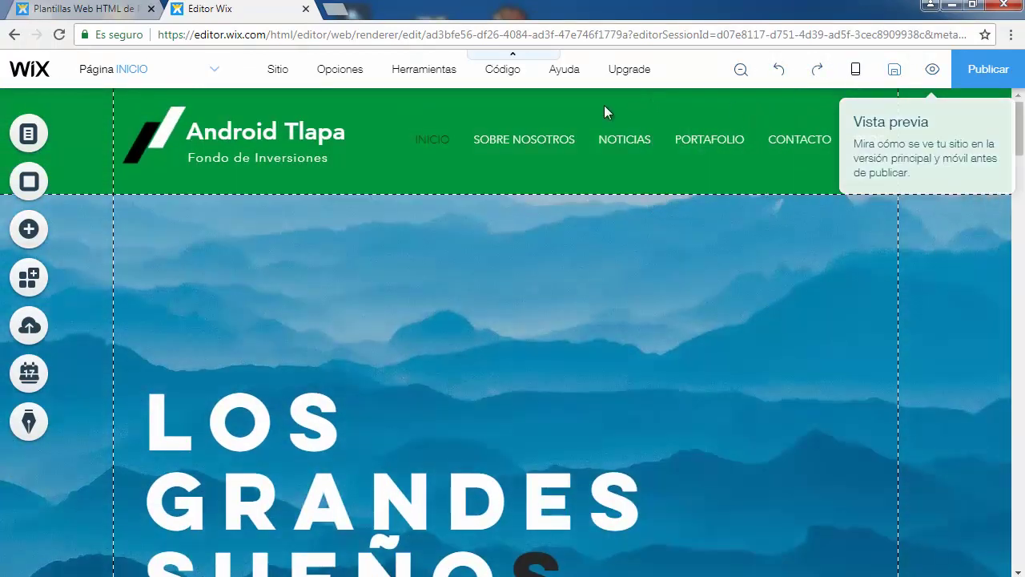
click(931, 74)
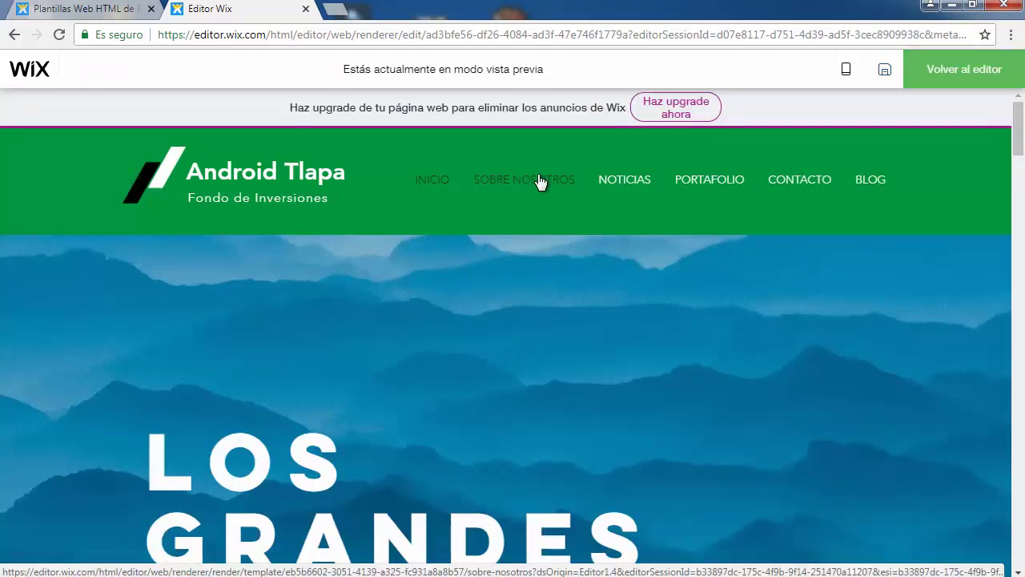
click(540, 181)
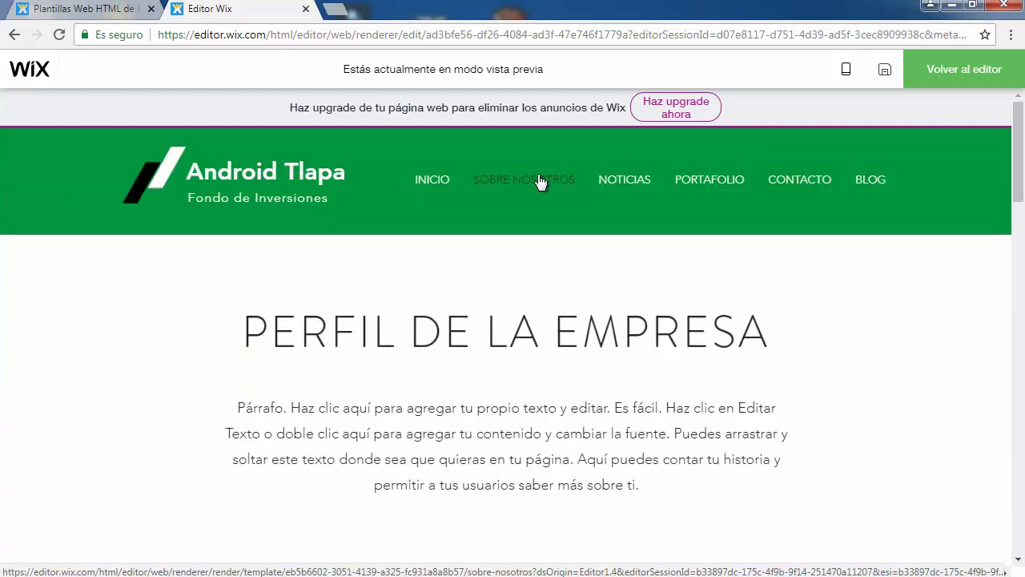
click(627, 183)
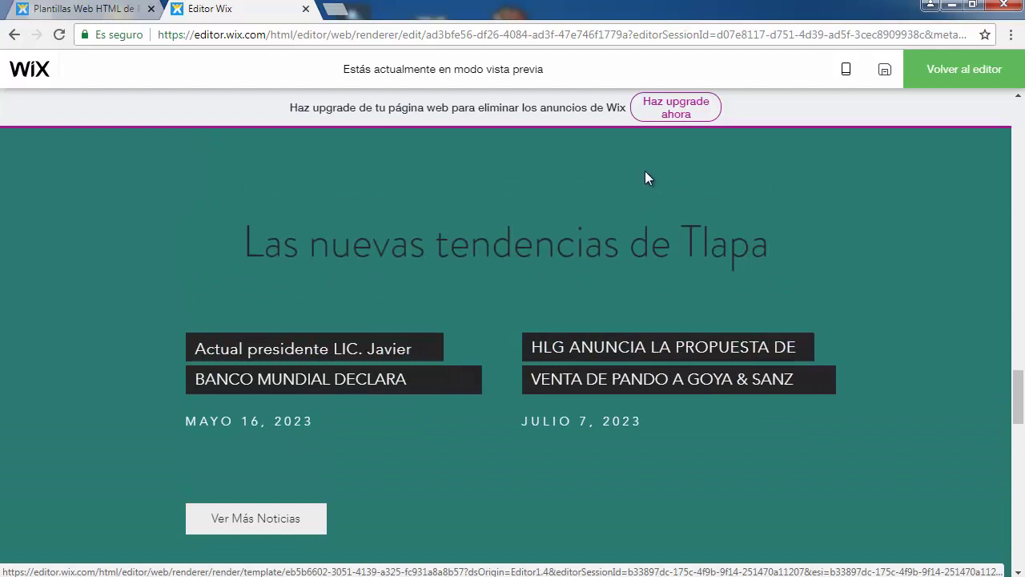
scroll(651, 169, up, 3)
scroll(651, 169, down, 4)
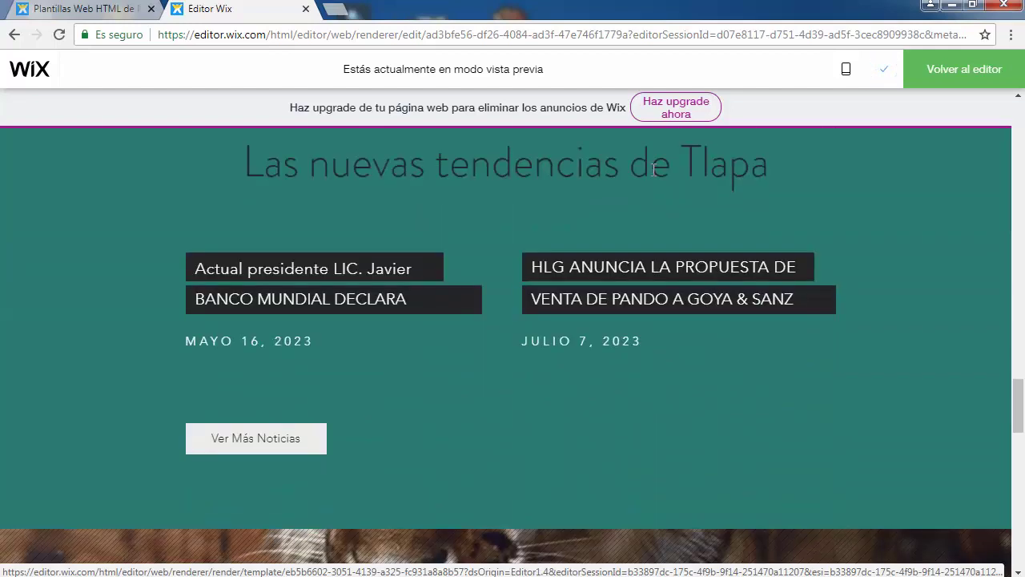
scroll(653, 169, down, 10)
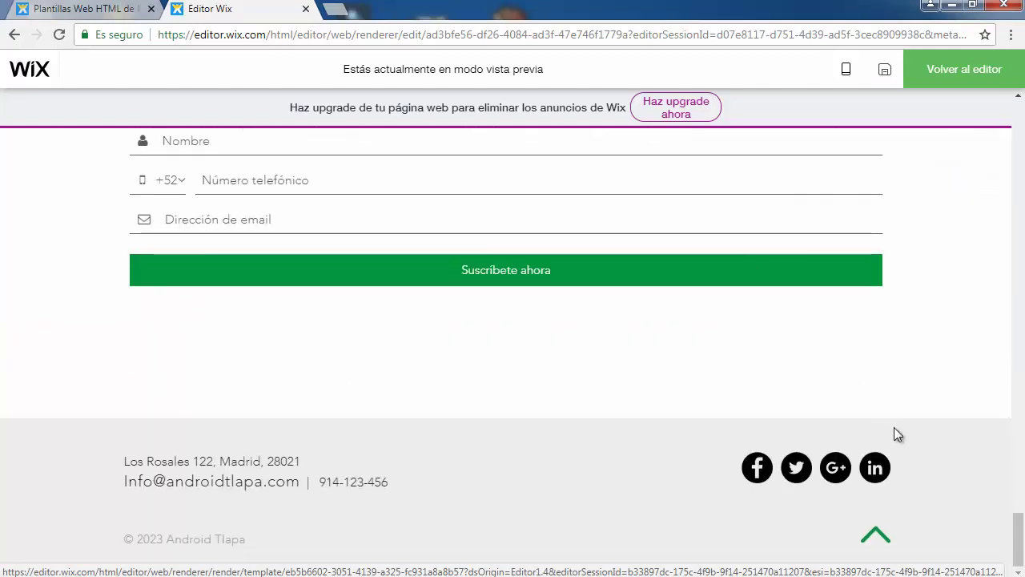
click(874, 543)
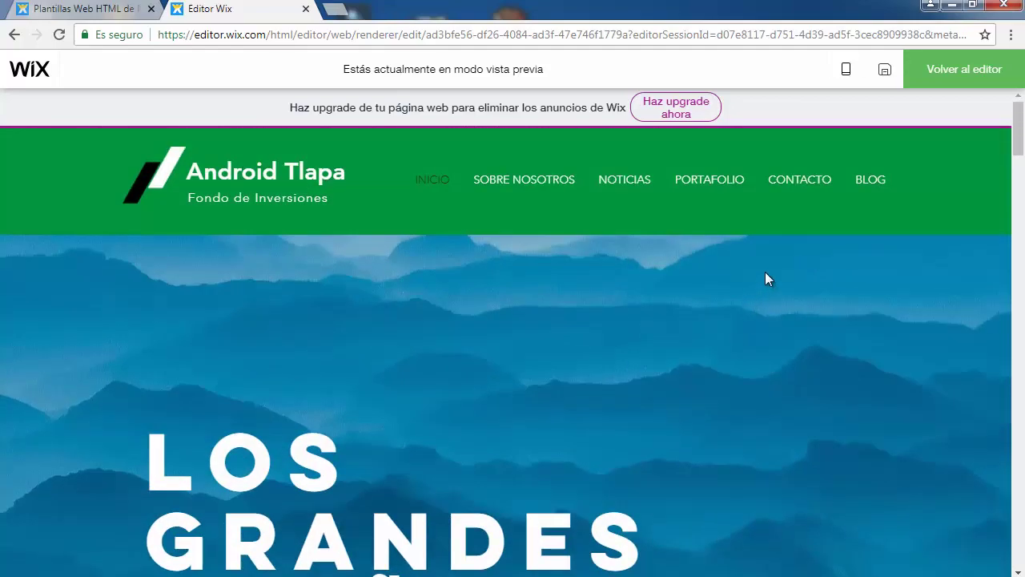
Step: Review the PORTAFOLIO page in the preview, including its Inversiones Actuales and Inversiones Pasadas sections
click(715, 178)
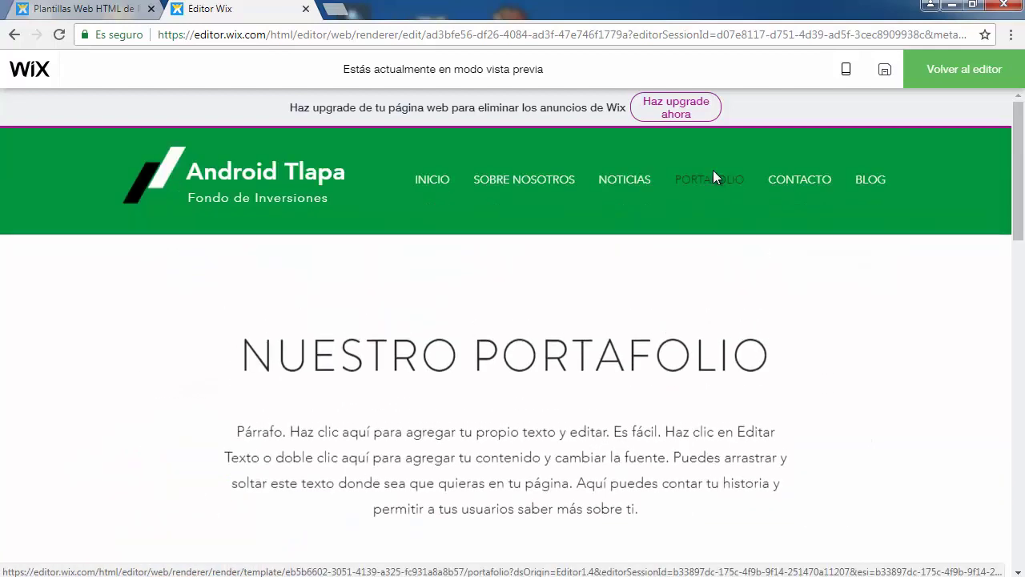
scroll(769, 343, down, 4)
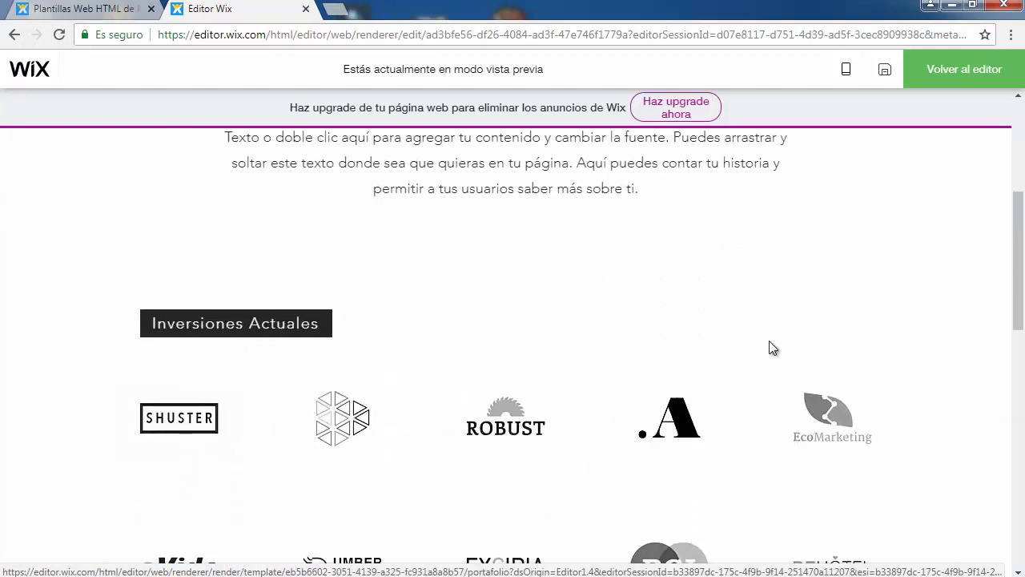
scroll(770, 344, down, 2)
scroll(769, 341, down, 3)
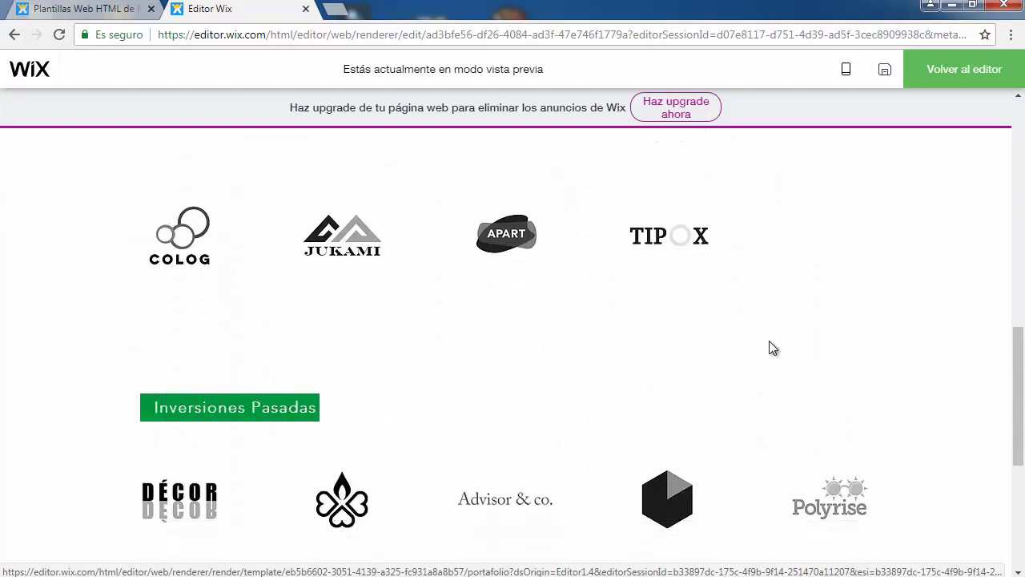
scroll(769, 341, down, 3)
scroll(769, 345, up, 3)
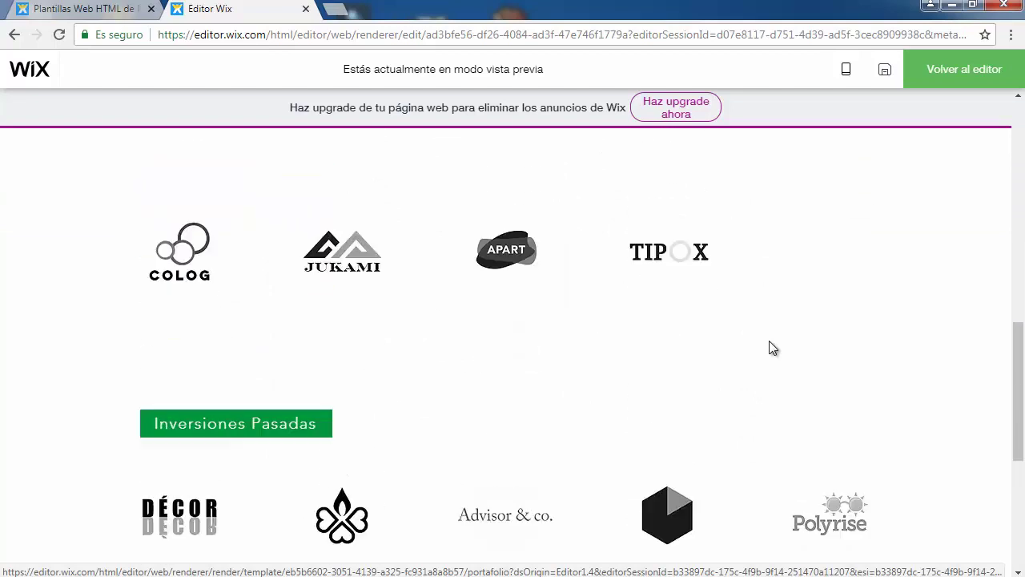
scroll(771, 345, up, 3)
scroll(774, 345, up, 5)
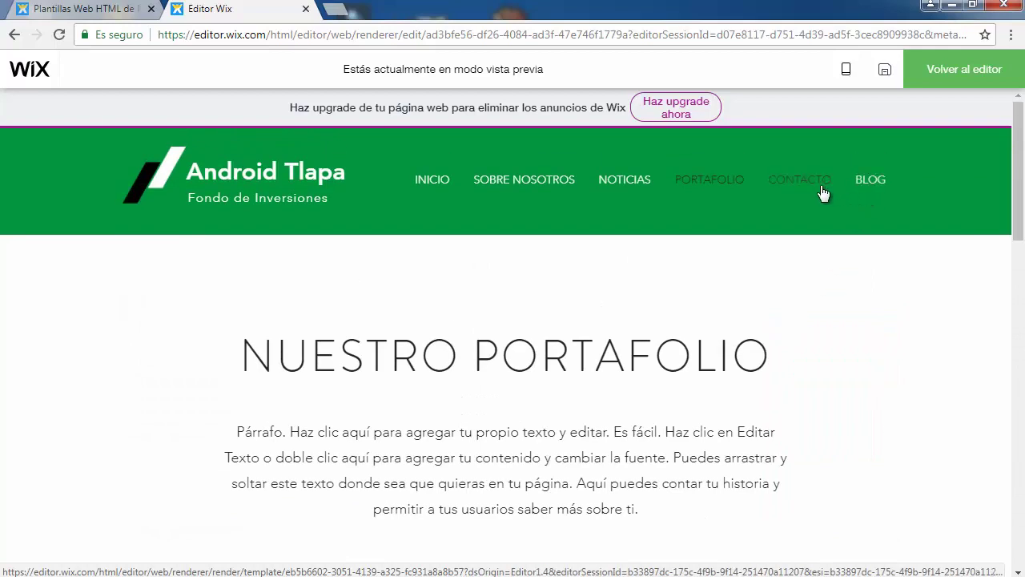
Step: Test the CONTACTO and BLOG links of the site's header in the preview
click(819, 183)
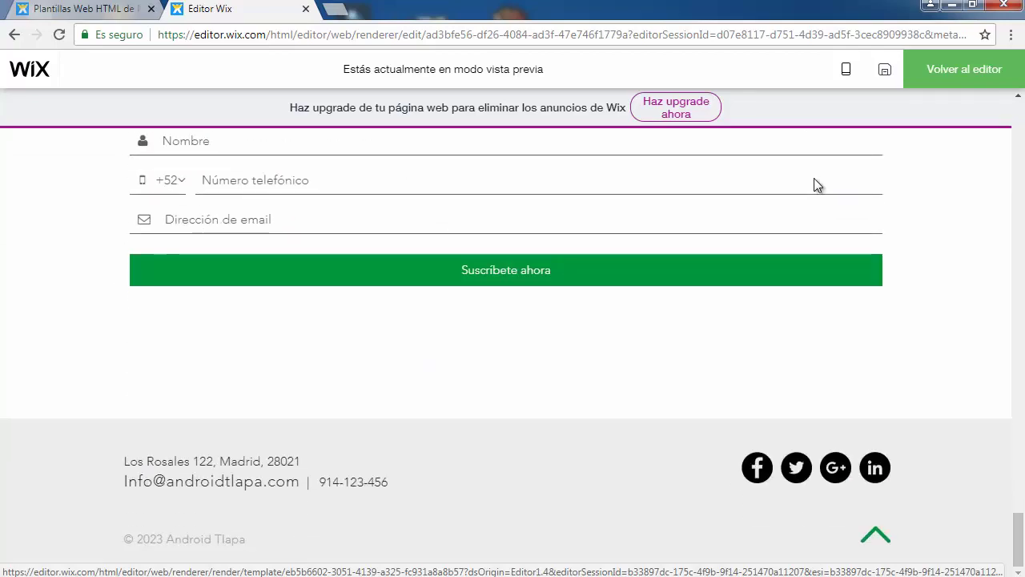
scroll(814, 178, up, 15)
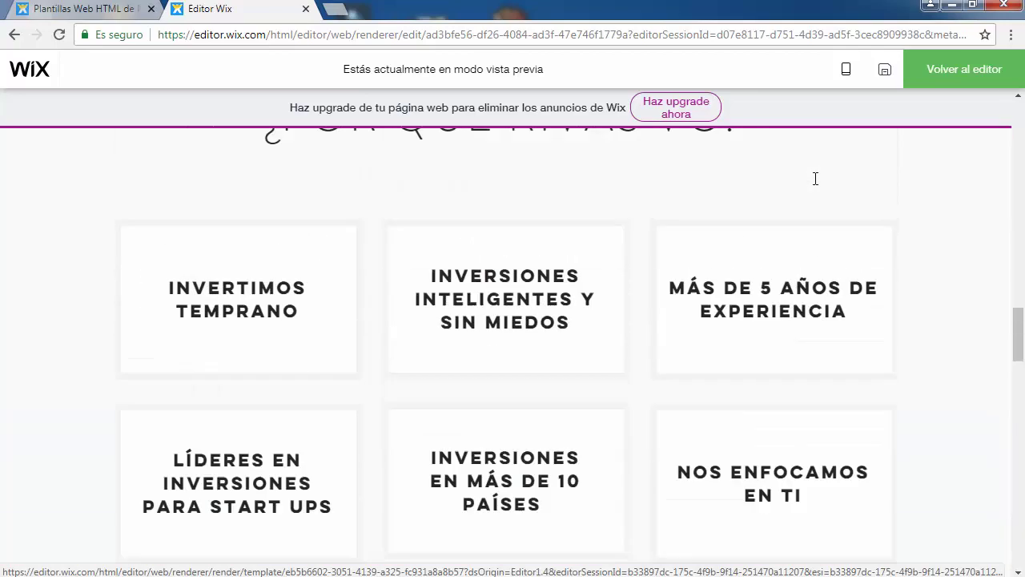
scroll(814, 178, up, 20)
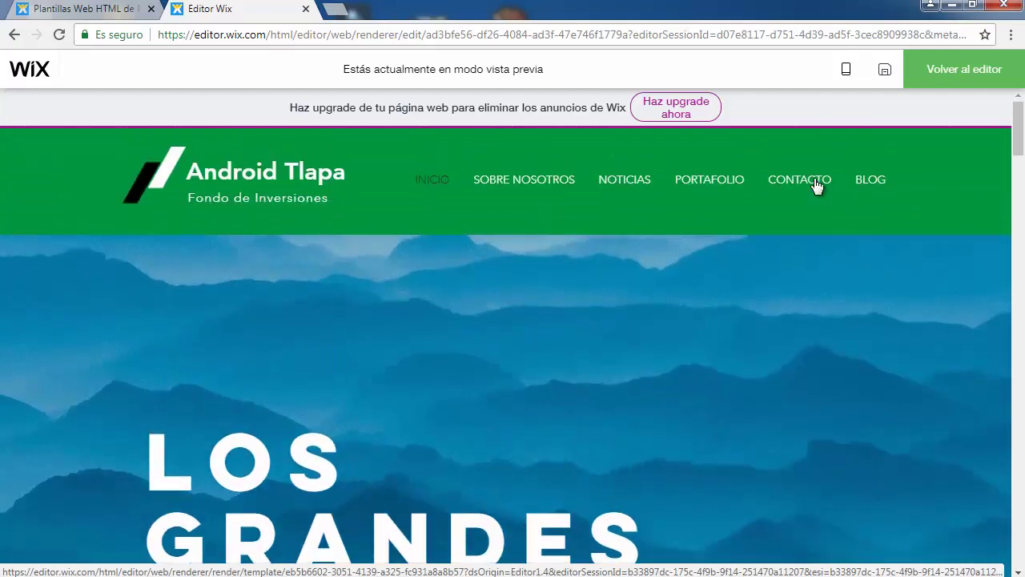
click(889, 192)
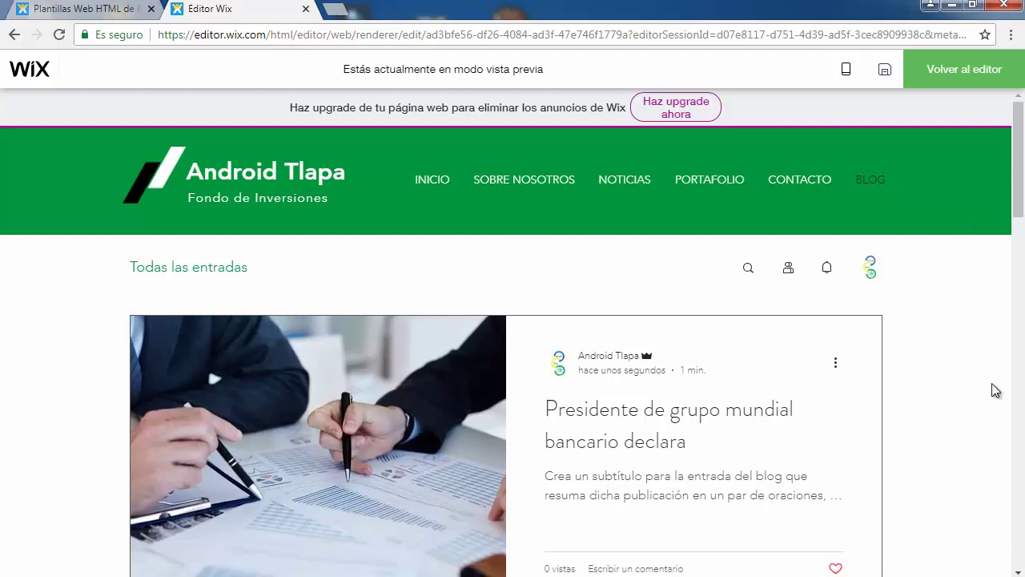
Step: Return from the preview to the editor and start a new blog entry from the blog manager
click(966, 69)
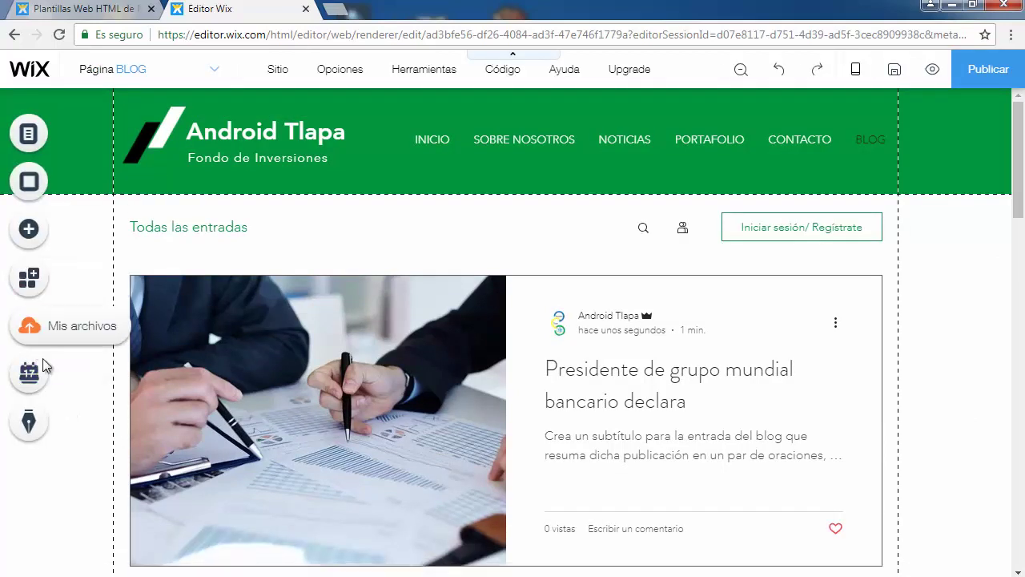
click(30, 427)
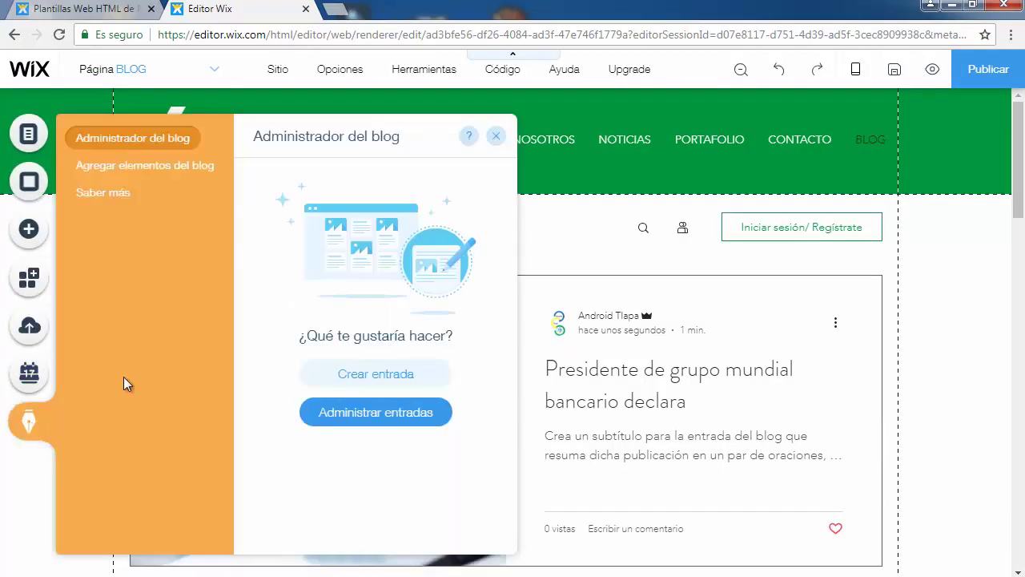
click(358, 387)
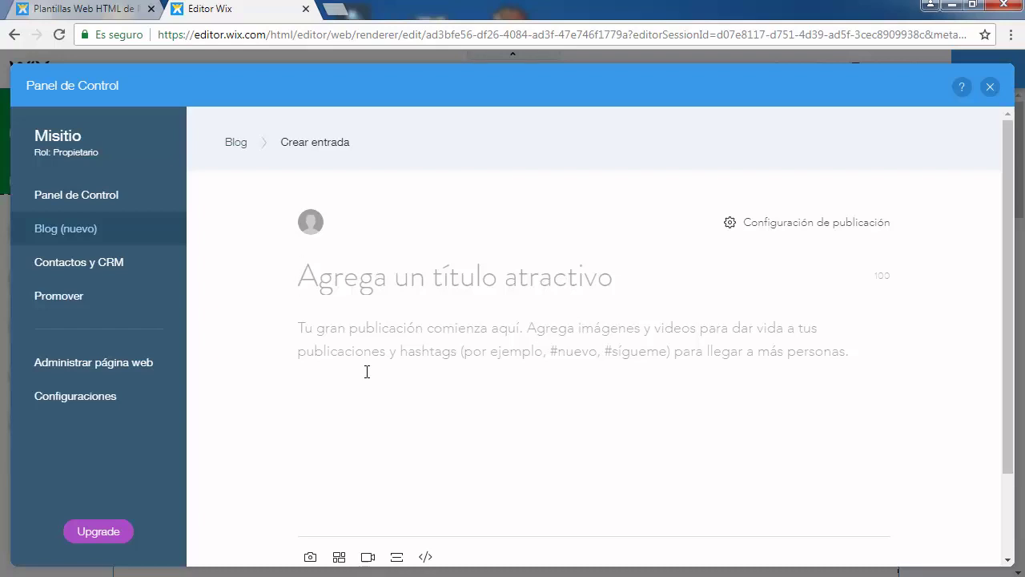
text(cer)
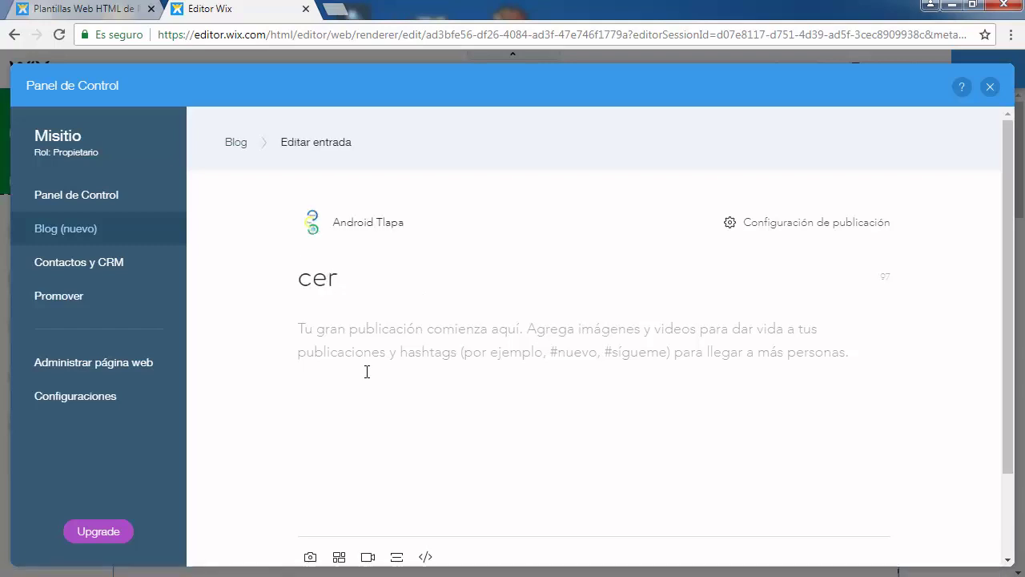
key(BackSpace)
key(BackSpace)
key(BackSpace)
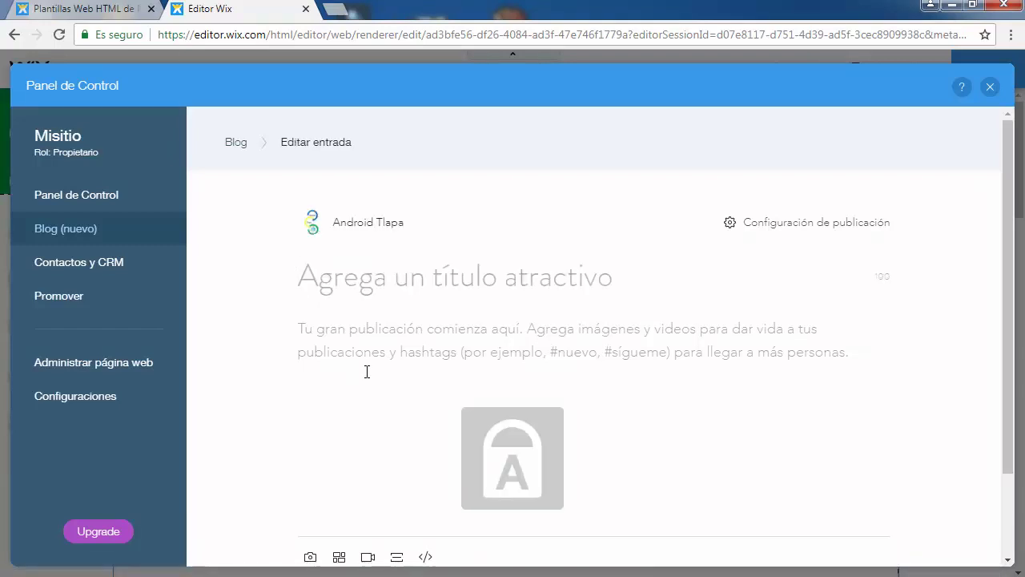
Step: Title the new blog entry "CREANDO SITIOS WEB PARA LOS AMIGOS DE YOUTUBE"
text(CREAN)
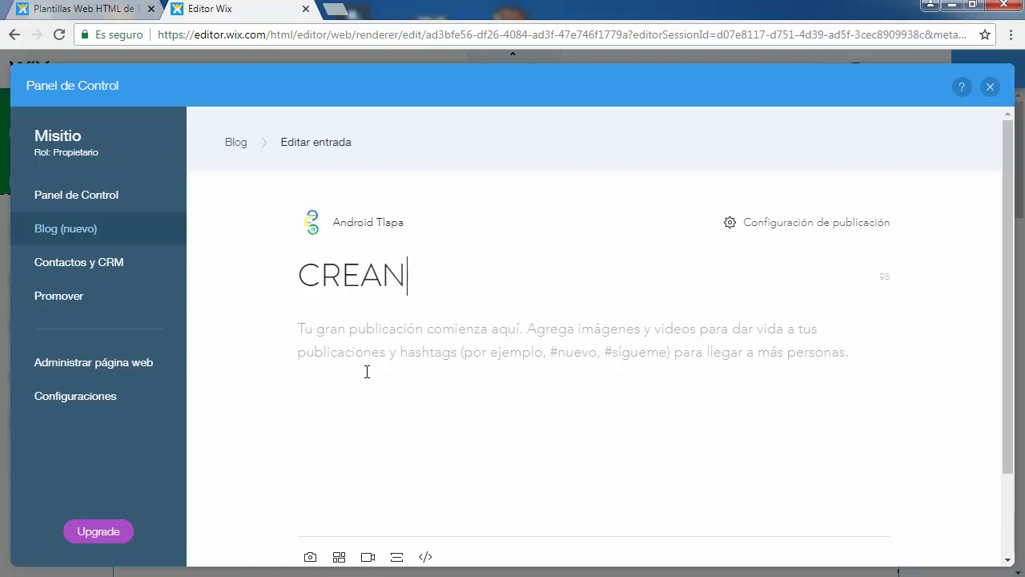
text(DO S)
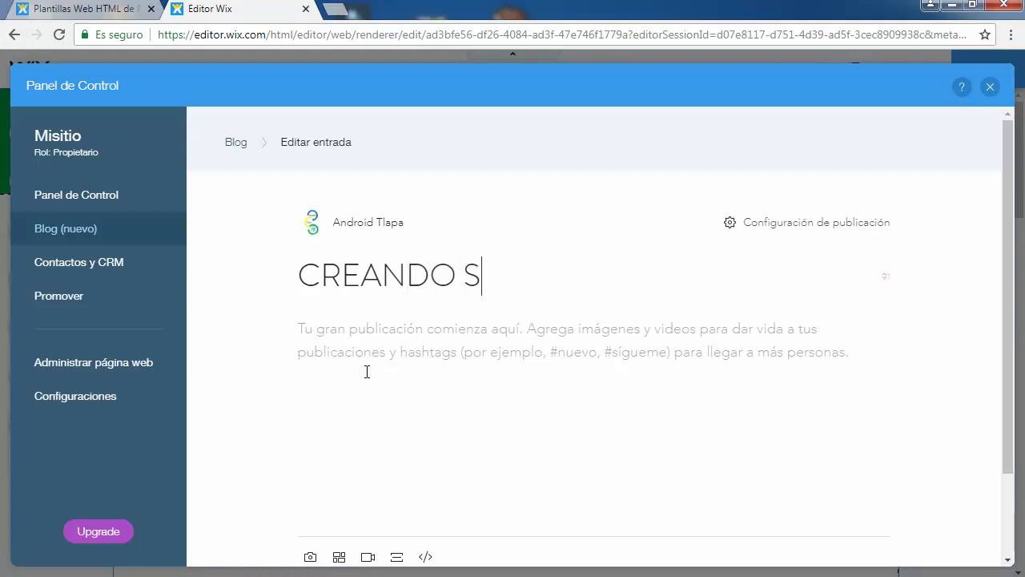
text(ITIOS)
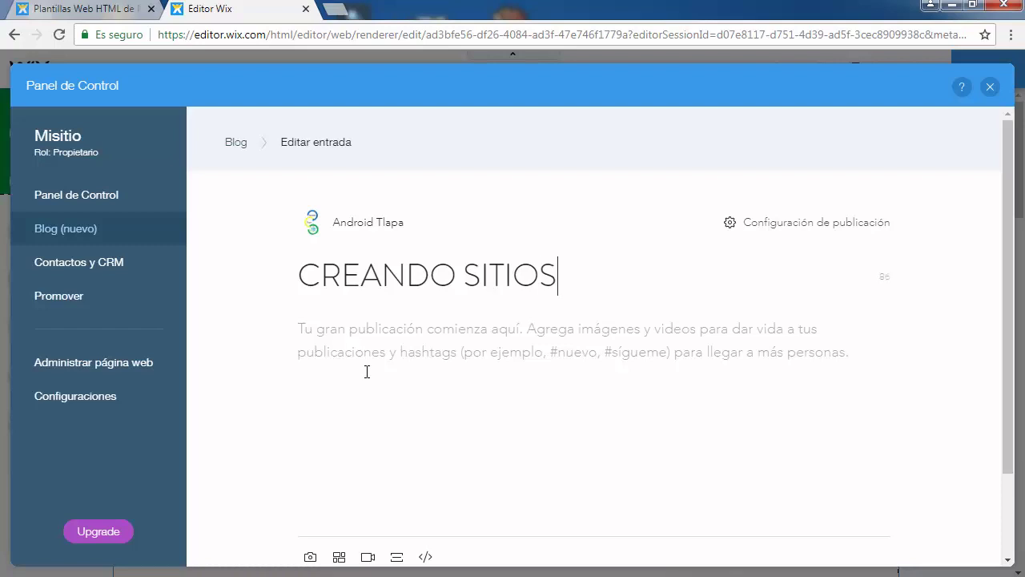
text( WED)
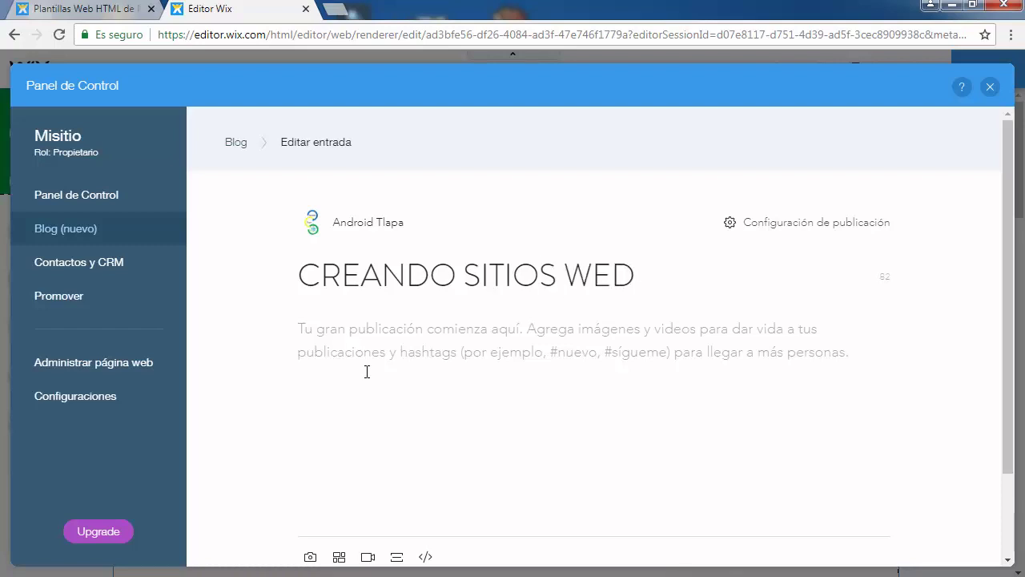
key(BackSpace)
text(B PAR)
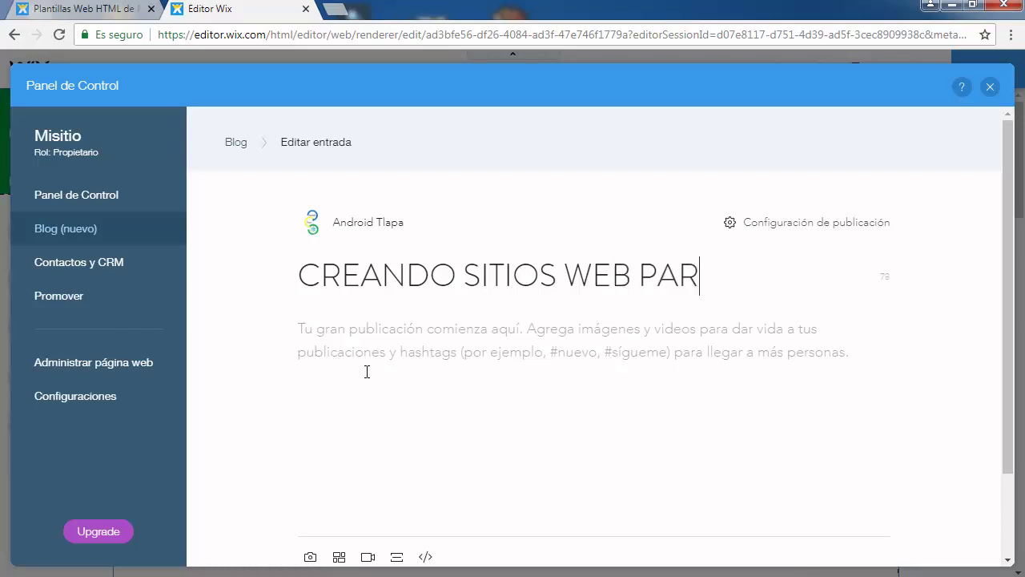
text(A LOS AMIGOS)
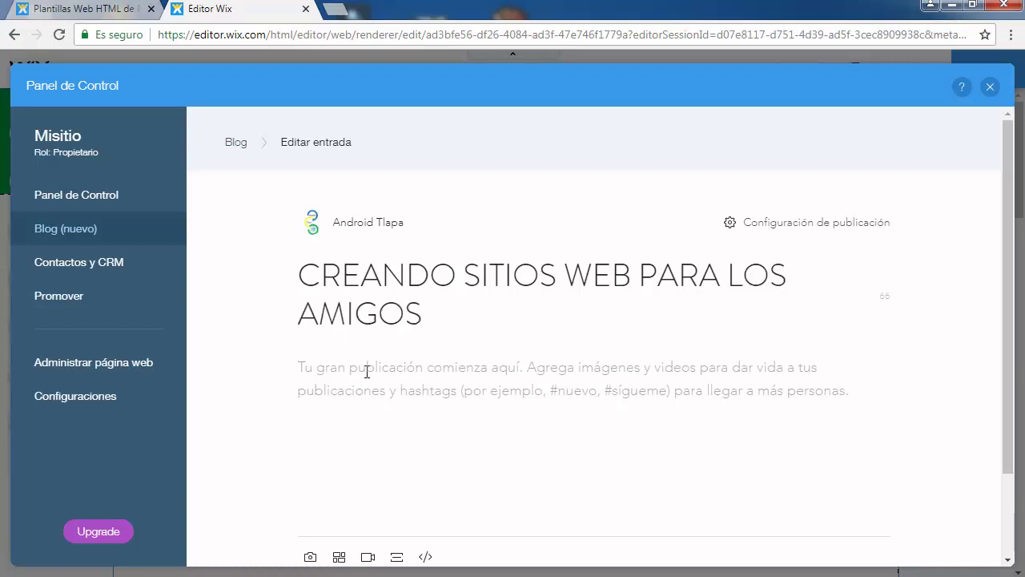
text( DE Y)
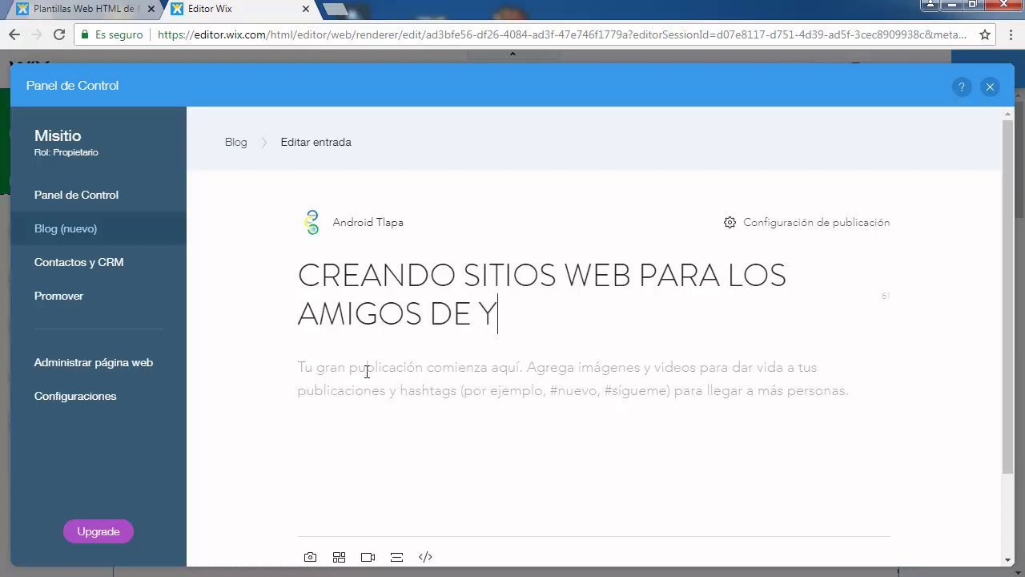
text(OUTUBE)
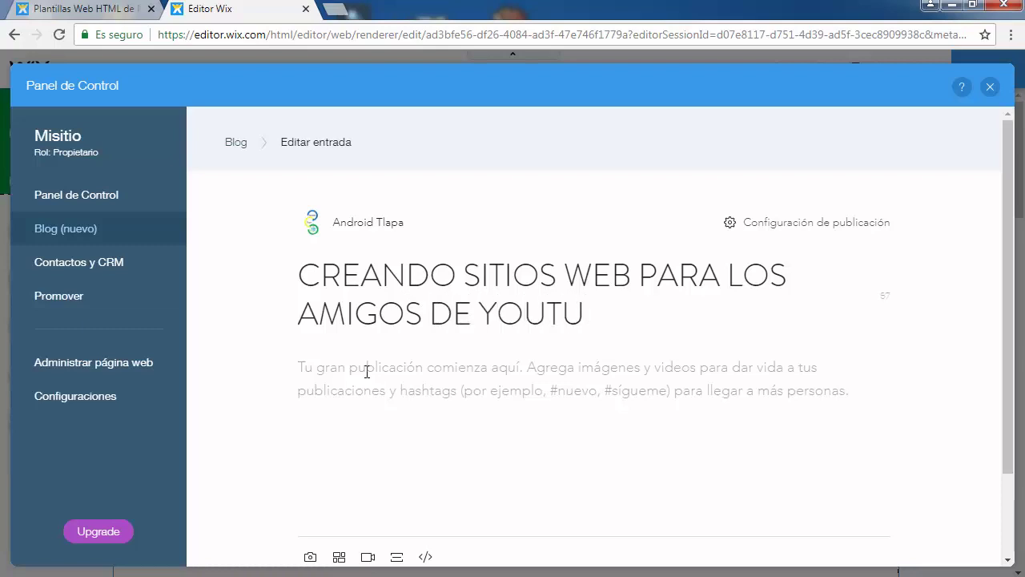
Step: Write "CREAR UNA PAGINA DE INTERNET FUE MAS FACIL" as the entry's body text and insert a divider line below it
click(367, 371)
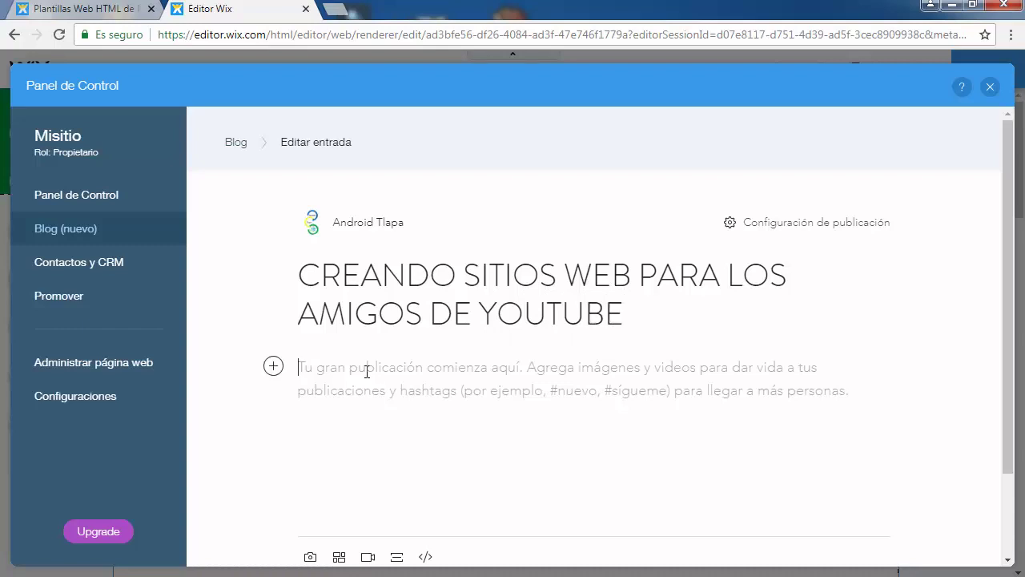
text(C)
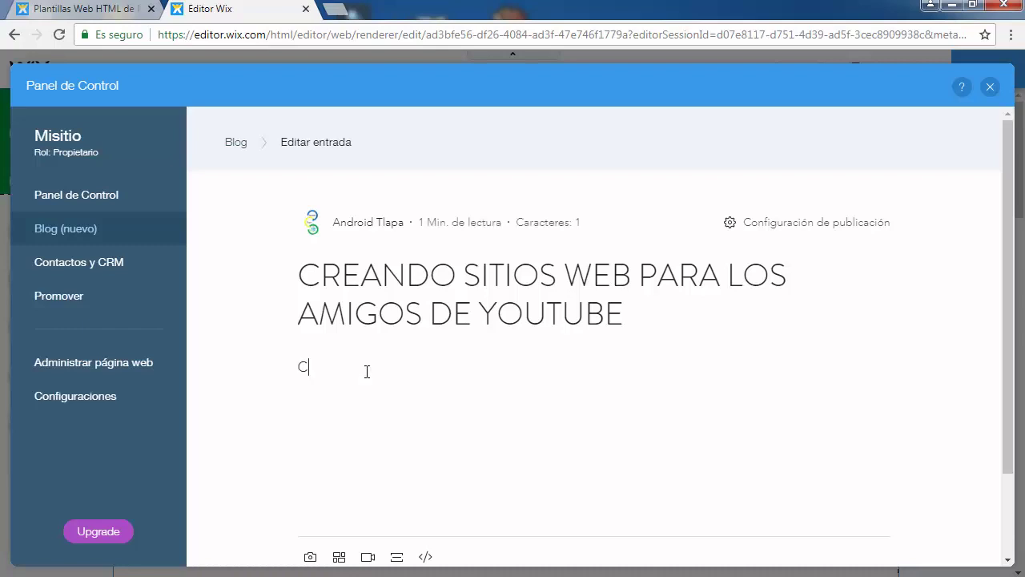
text(REAR UNA PAGINA DE )
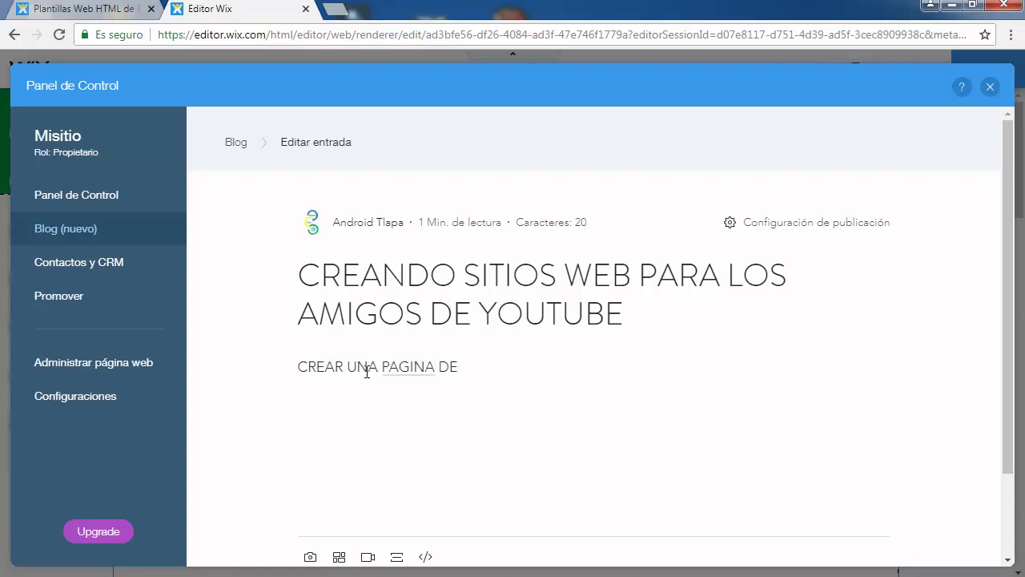
text(INTERNET FUE)
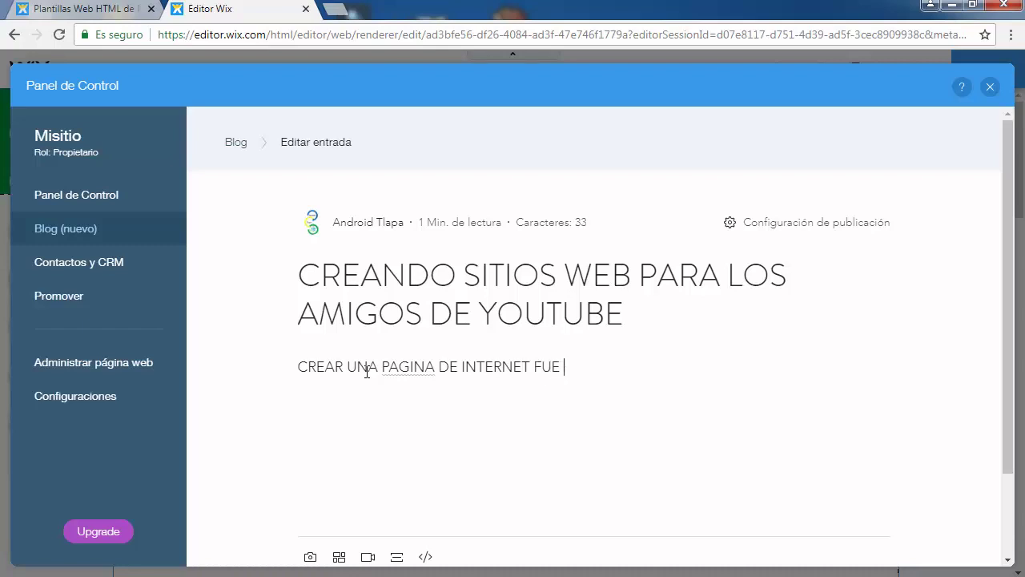
text( MAS FA)
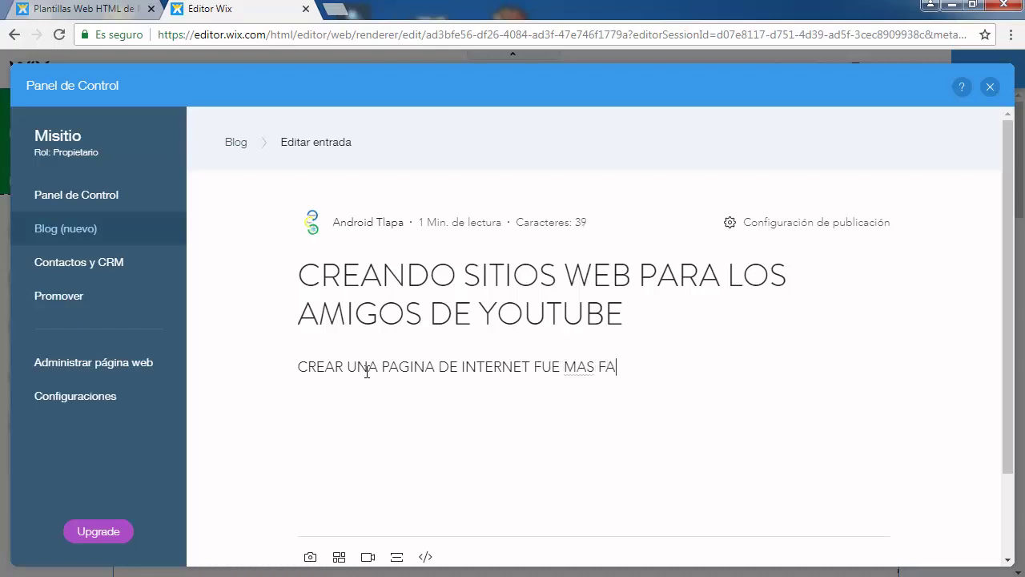
text(CI-)
key(BackSpace)
text(L)
click(396, 558)
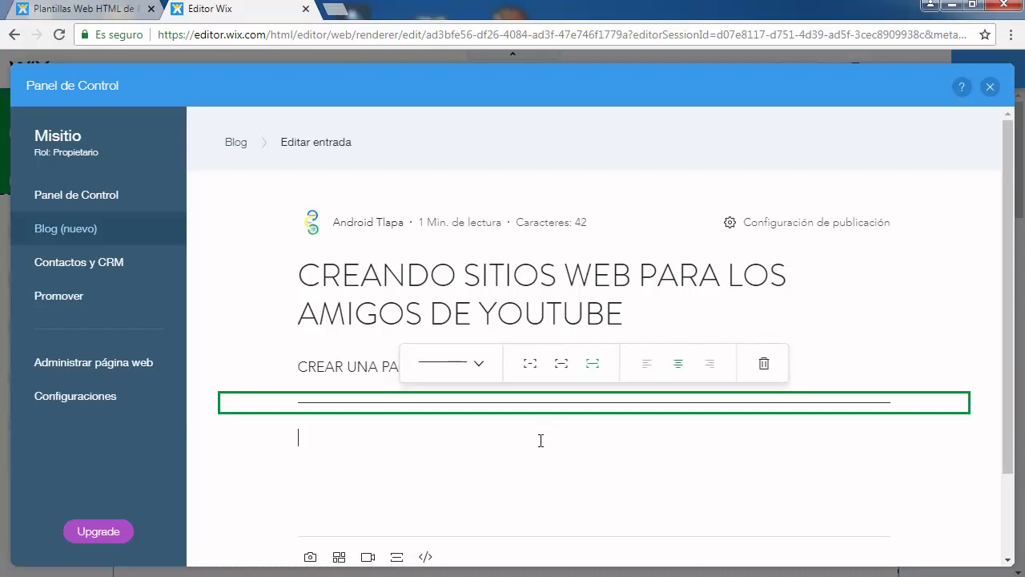
Step: Insert the image androitlpa.jpg below the divider line of the blog entry
click(311, 558)
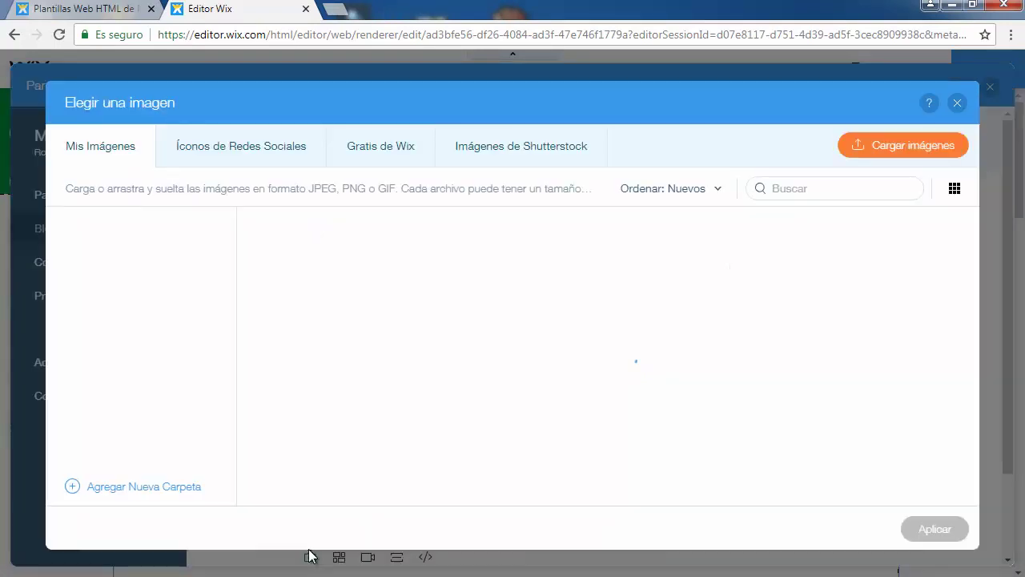
click(334, 326)
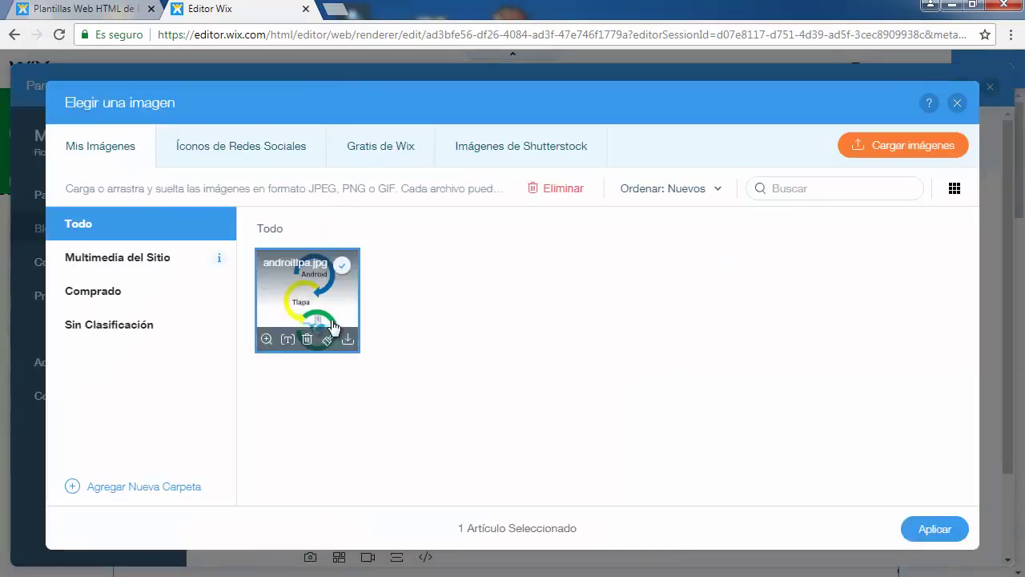
click(936, 529)
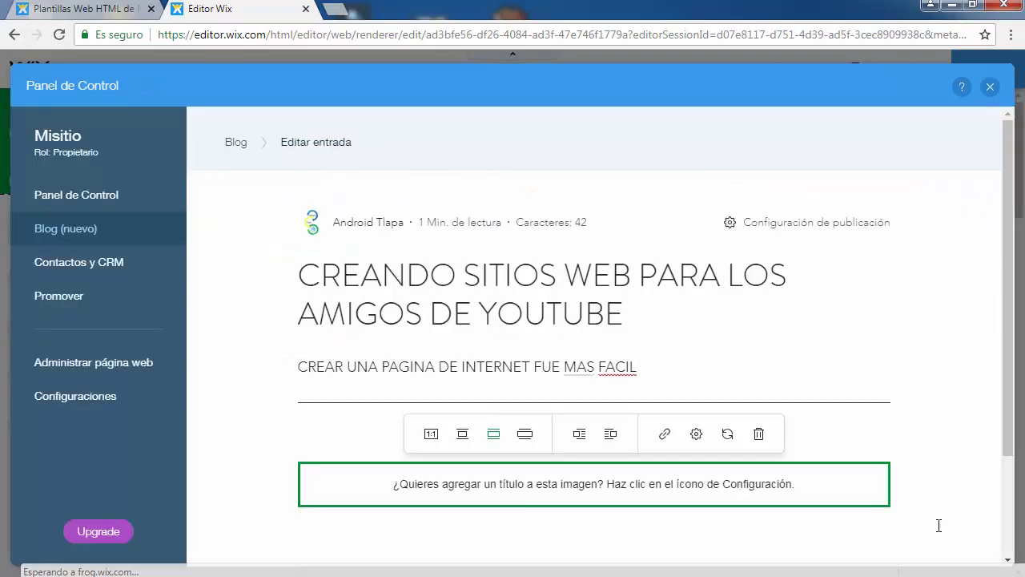
scroll(948, 495, down, 4)
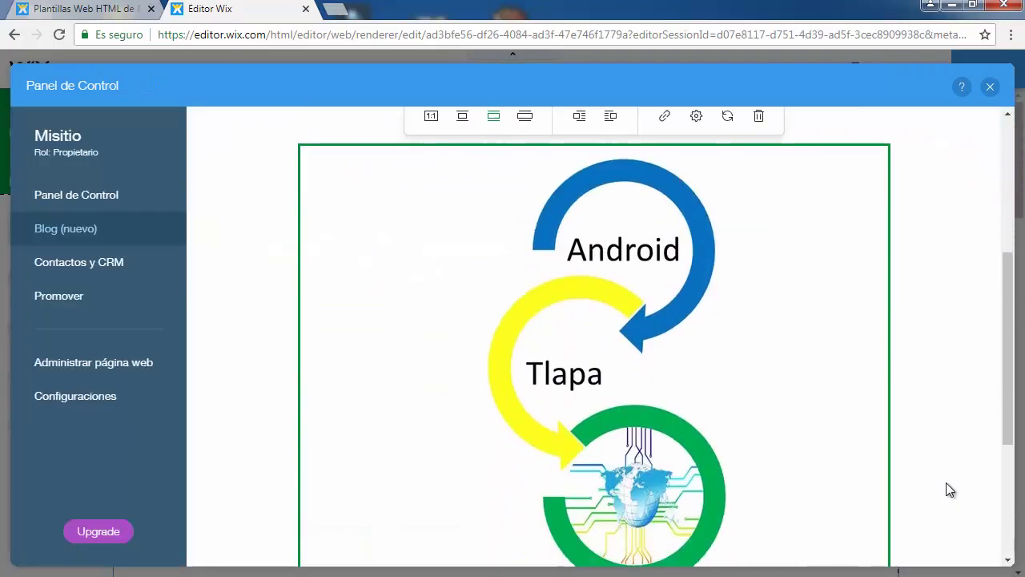
scroll(949, 490, down, 3)
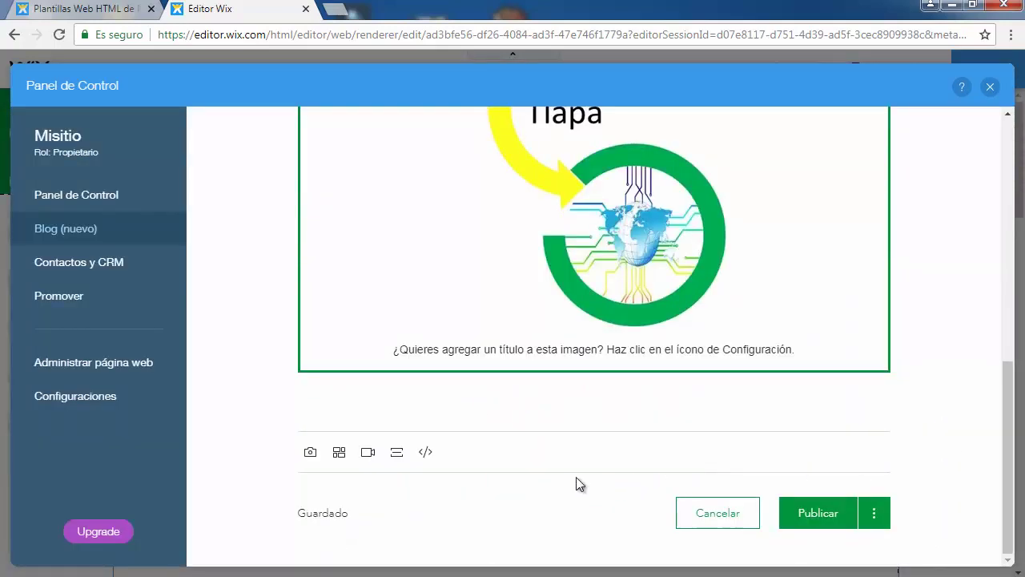
Step: Insert a divider in place of the selected image and set it to the short width
click(396, 453)
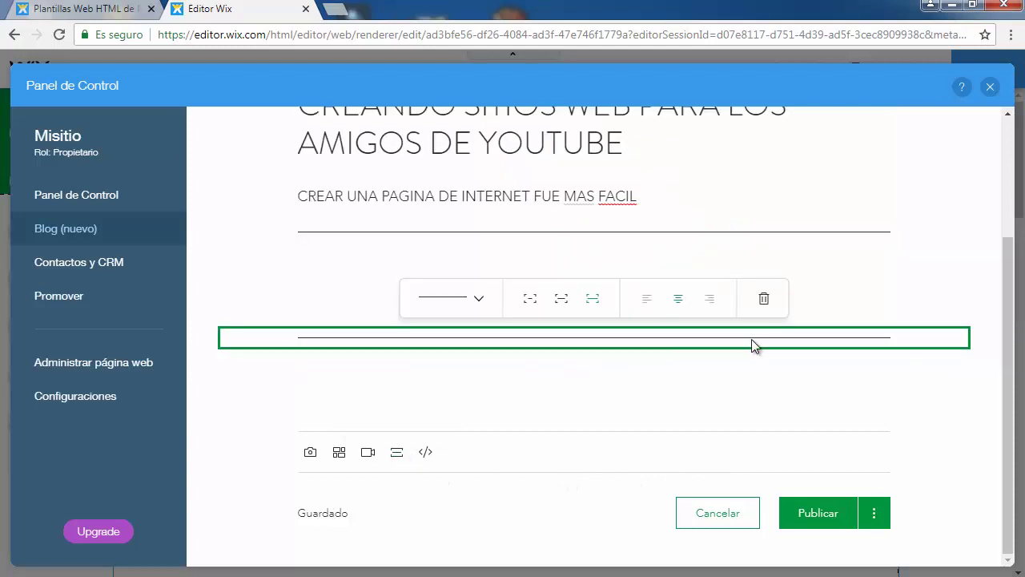
scroll(756, 345, up, 2)
scroll(758, 345, down, 2)
click(532, 301)
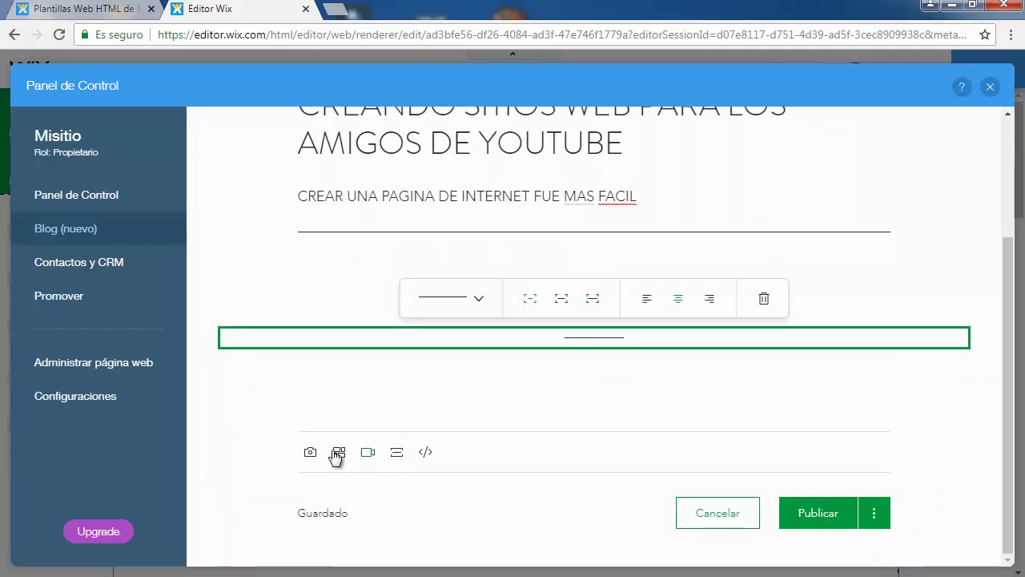
Step: Insert the image androitlpa.jpg in place of the short divider in the blog entry
click(311, 452)
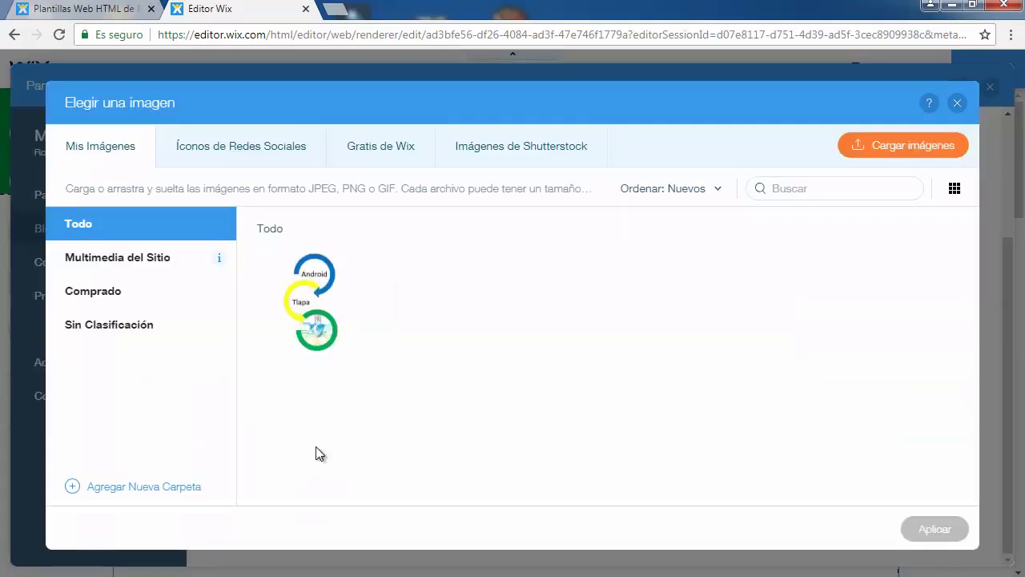
click(296, 300)
click(913, 528)
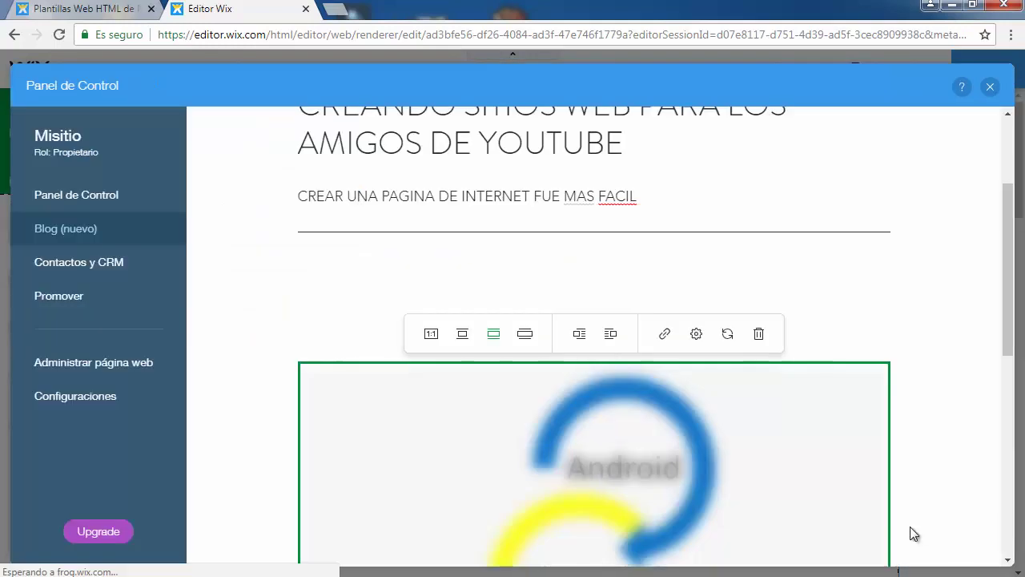
scroll(910, 382, down, 5)
scroll(910, 383, down, 1)
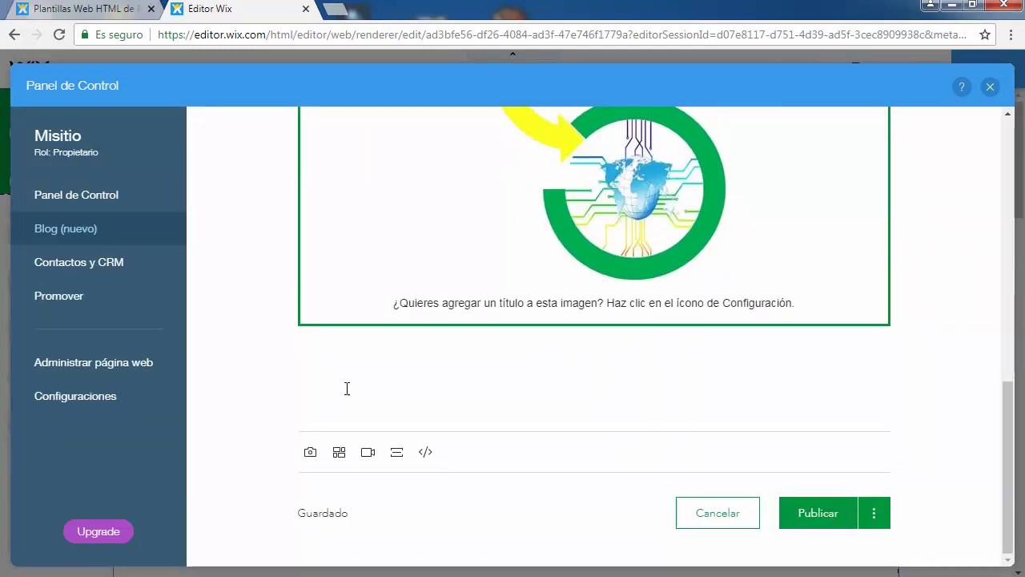
Step: Write "GRACIAS POR VER ESTE VIDEO Y SALUDOS" below the image and insert a divider line under it
click(407, 366)
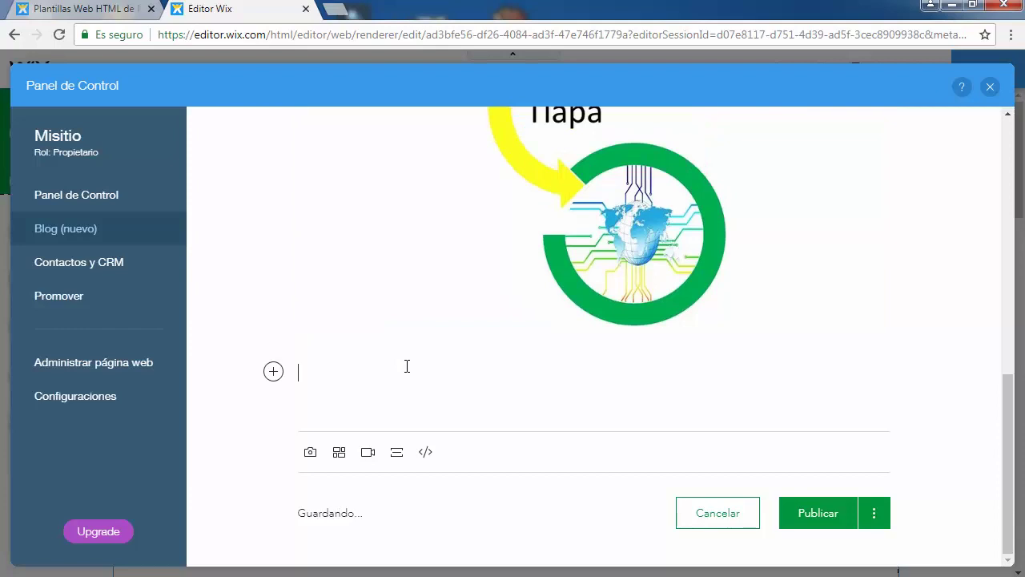
text(gR)
key(BackSpace)
key(BackSpace)
text(GR)
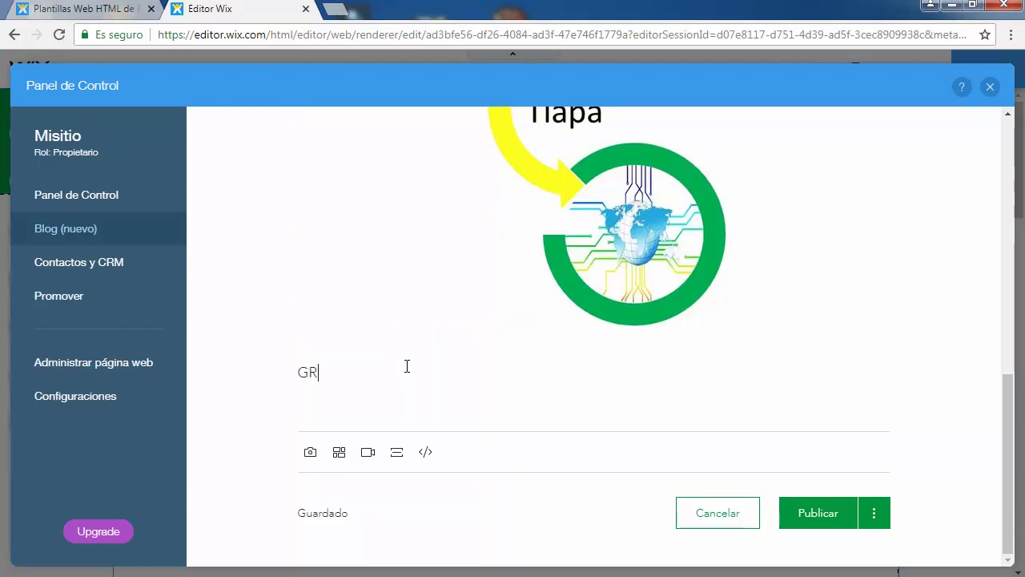
text(A)
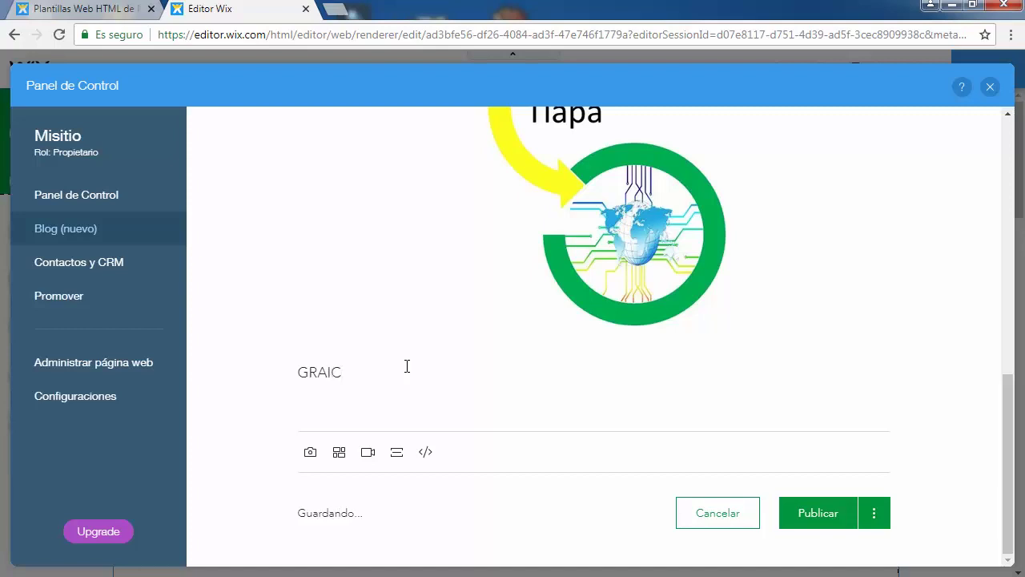
text(CIAS POR VER ESTE VI)
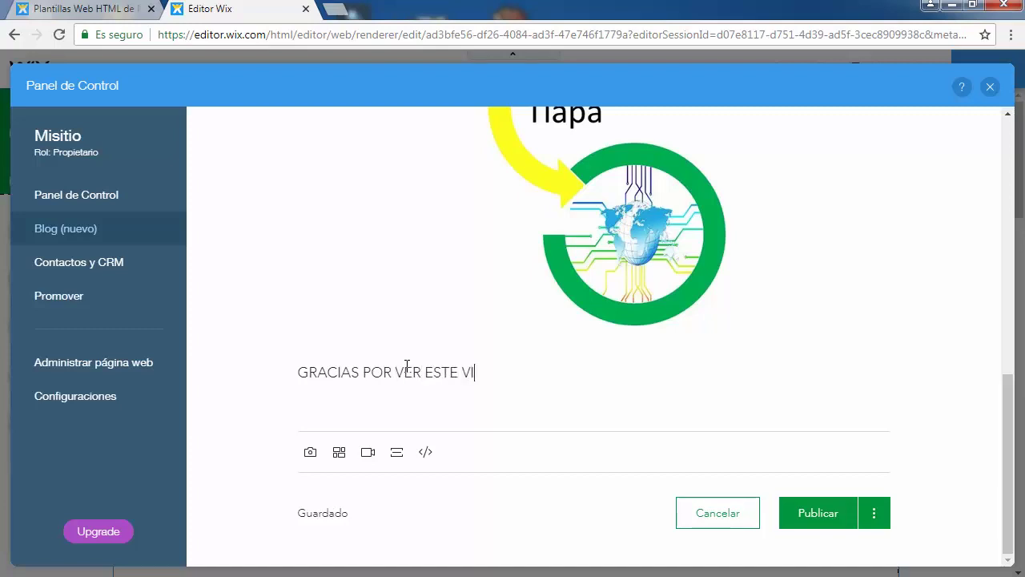
text(DEO Y SALUDO)
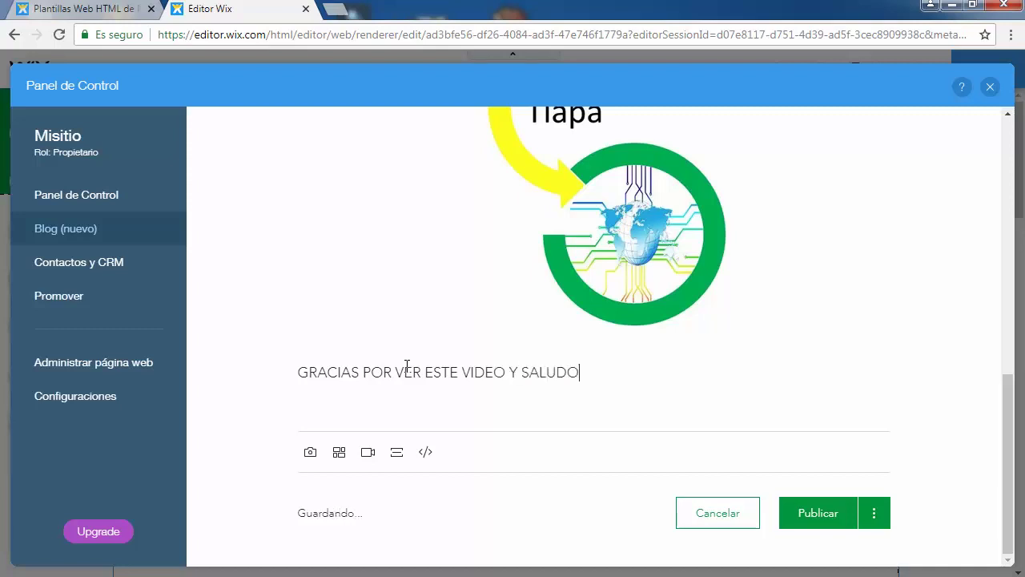
text(S)
click(395, 452)
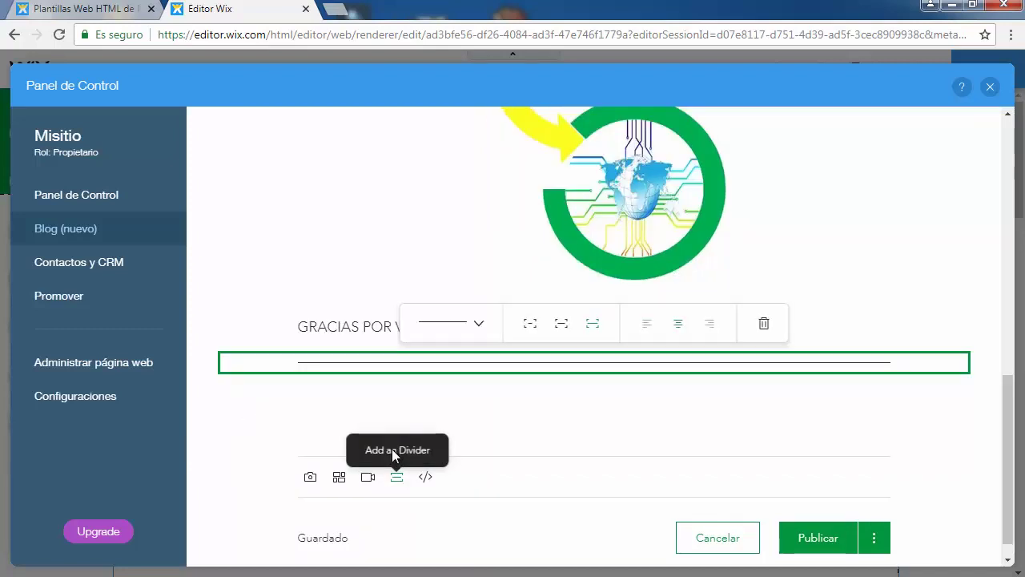
click(494, 393)
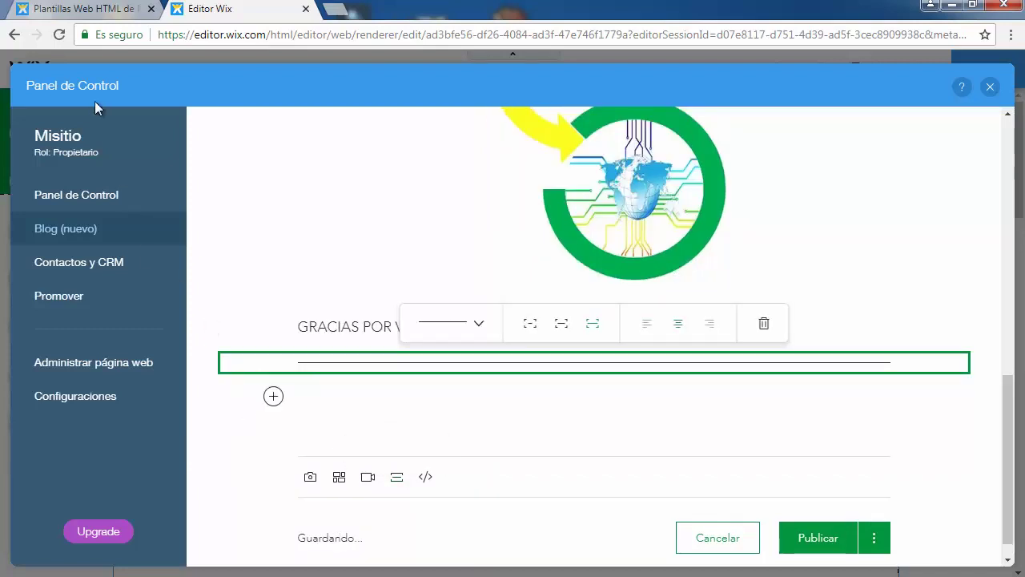
Step: Publish the blog entry and close the control panel to return to the BLOG page in the editor
click(817, 529)
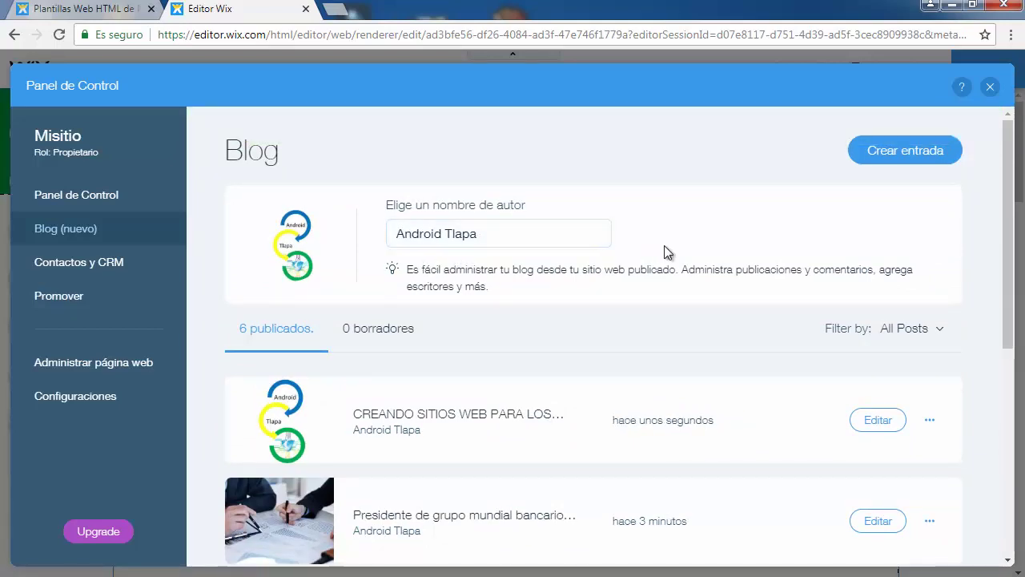
click(991, 87)
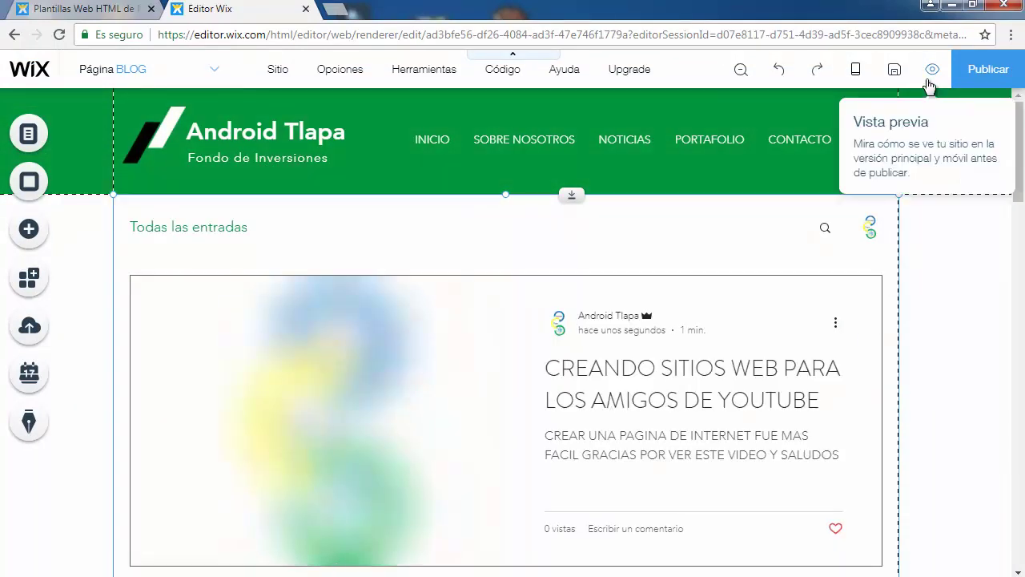
scroll(980, 220, down, 3)
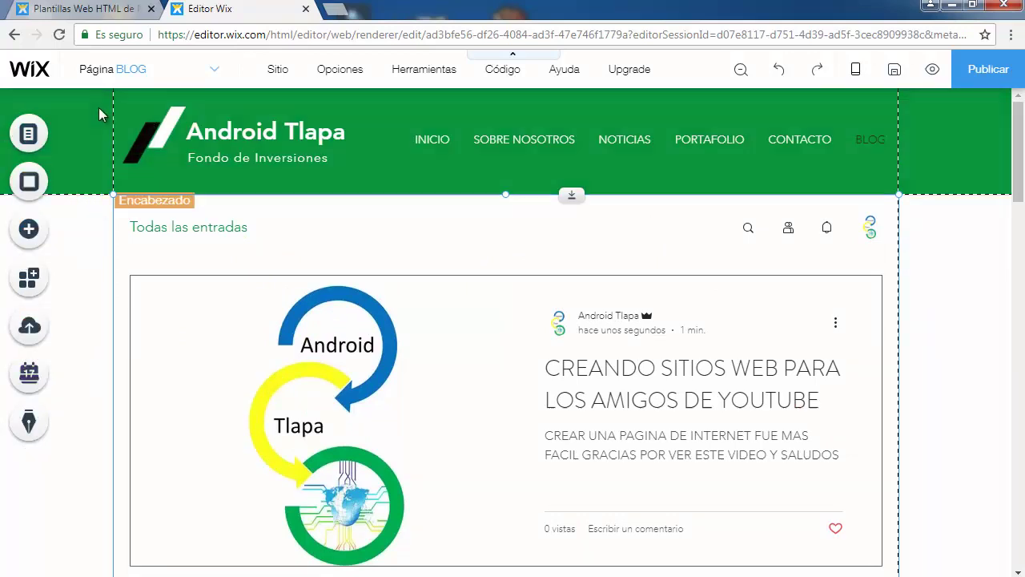
Step: Save the site and clear the name at the end of its web address
click(897, 74)
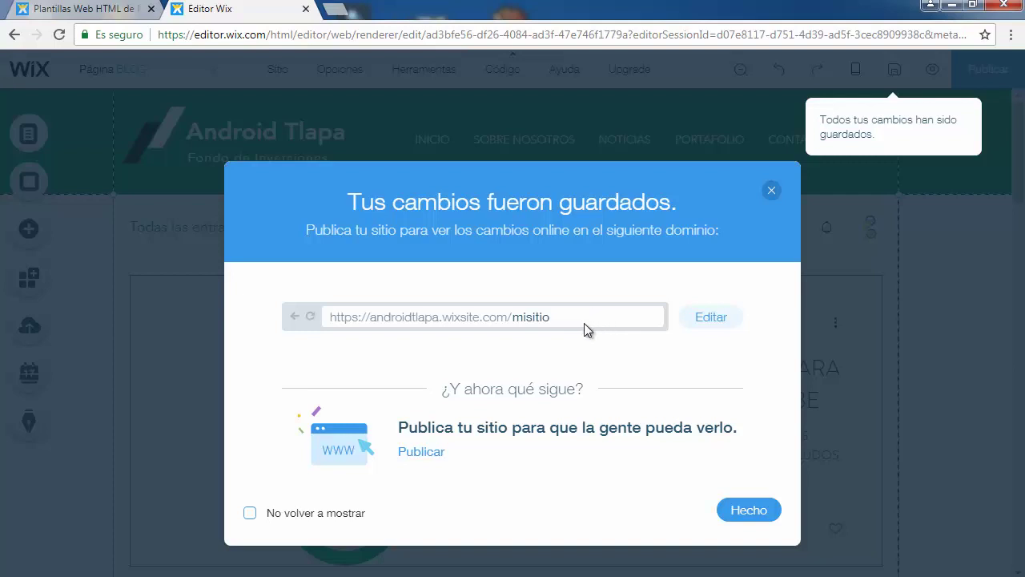
click(711, 318)
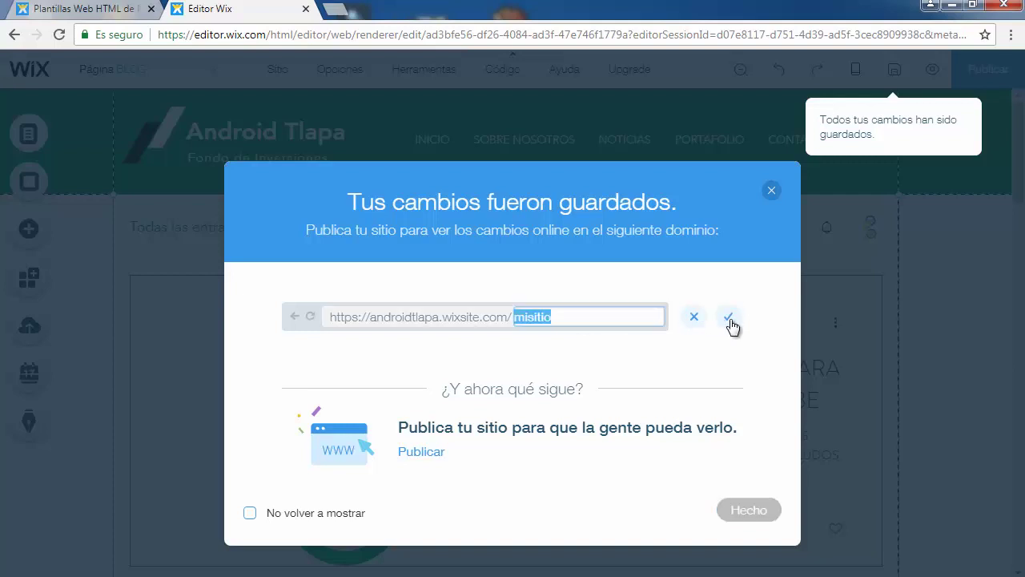
key(BackSpace)
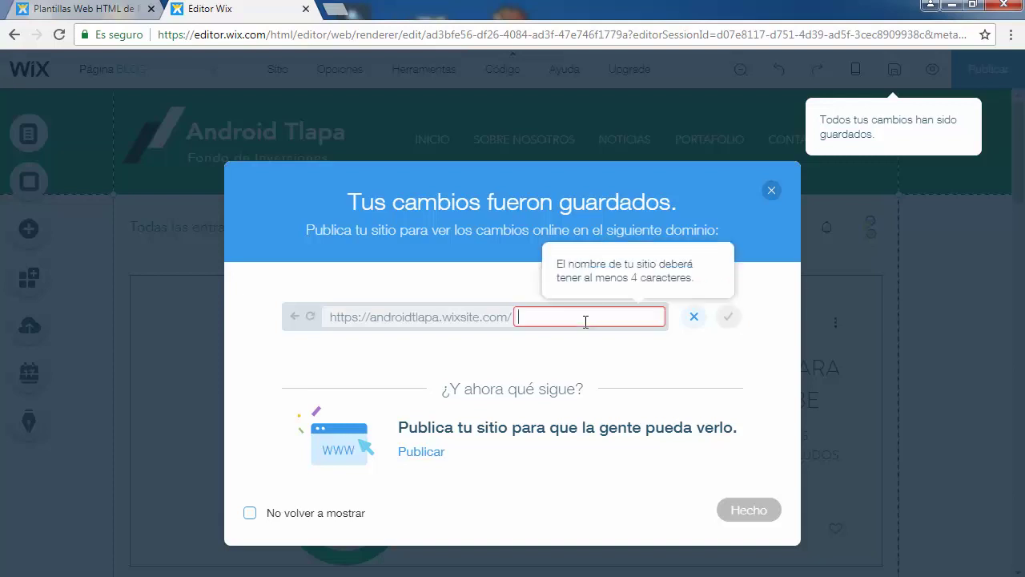
text(ANDRO)
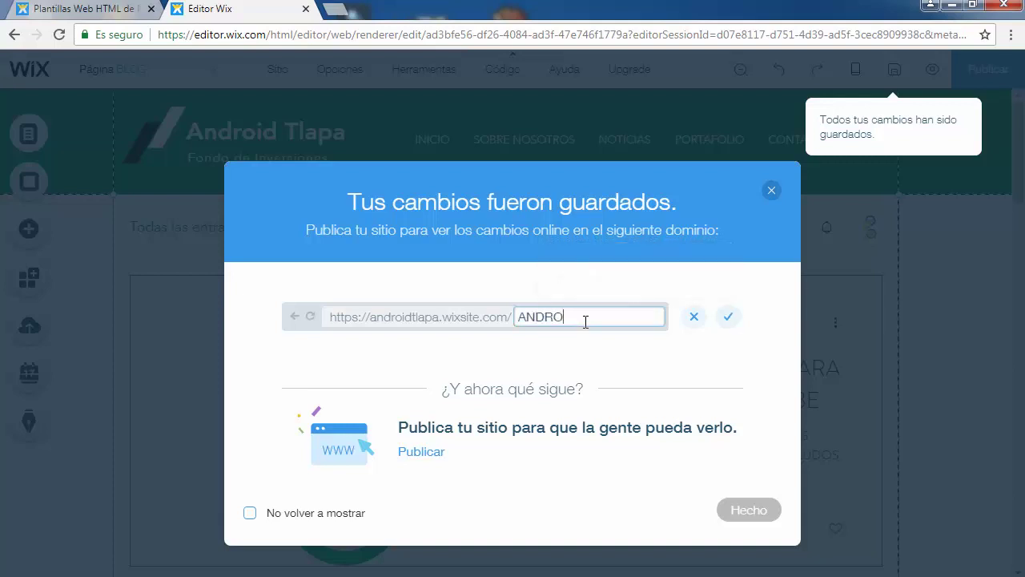
key(BackSpace)
key(BackSpace)
key(BackSpace)
key(BackSpace)
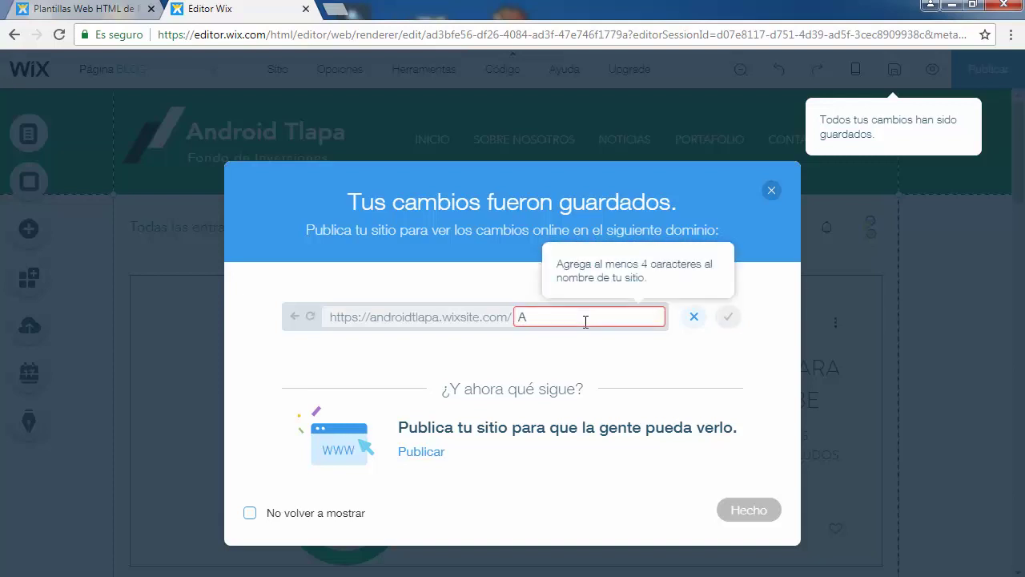
text(l)
key(BackSpace)
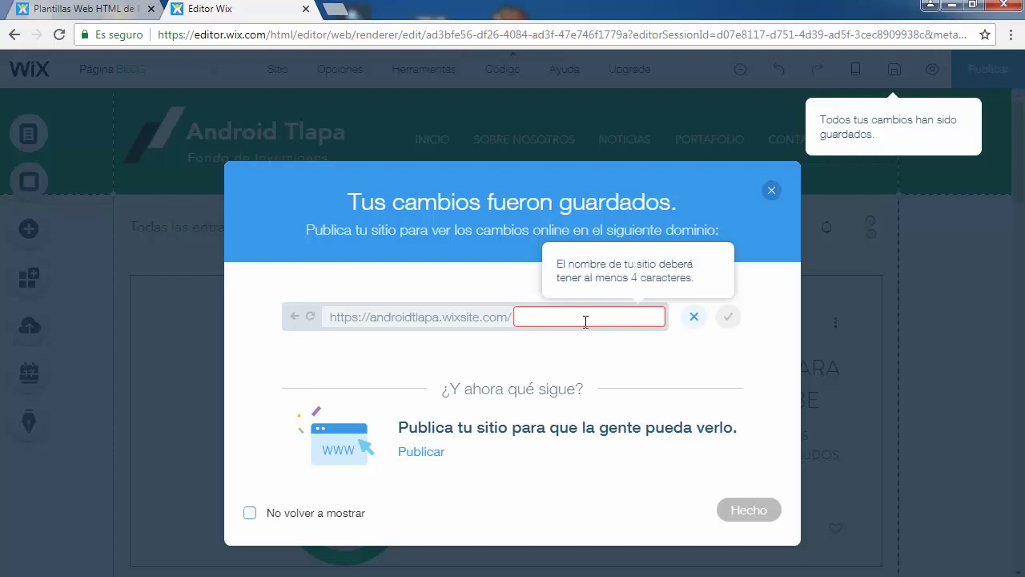
Step: Name the site INDEX in its web address, apply it and close the save dialog
text(l)
text(N)
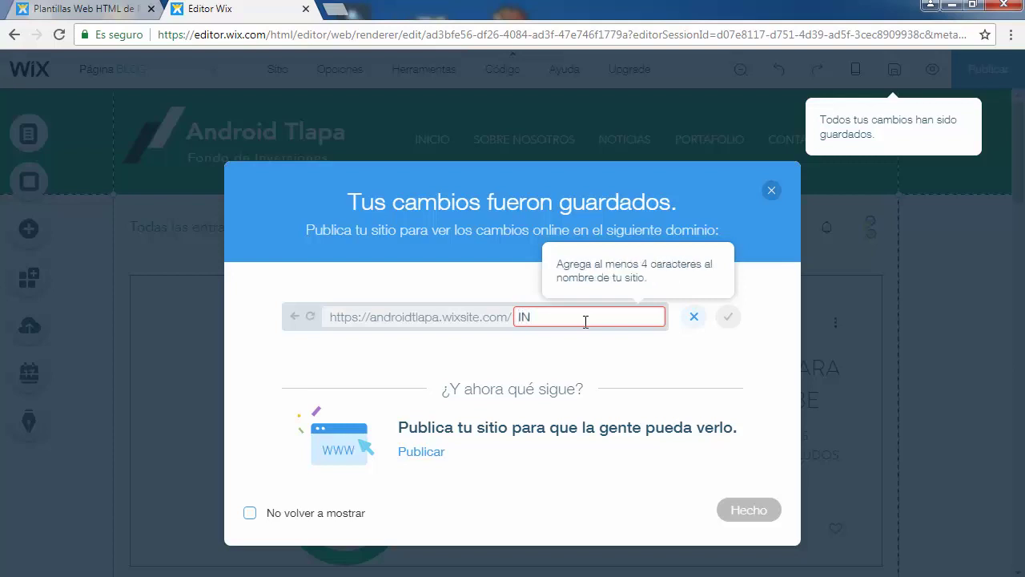
text(DEX)
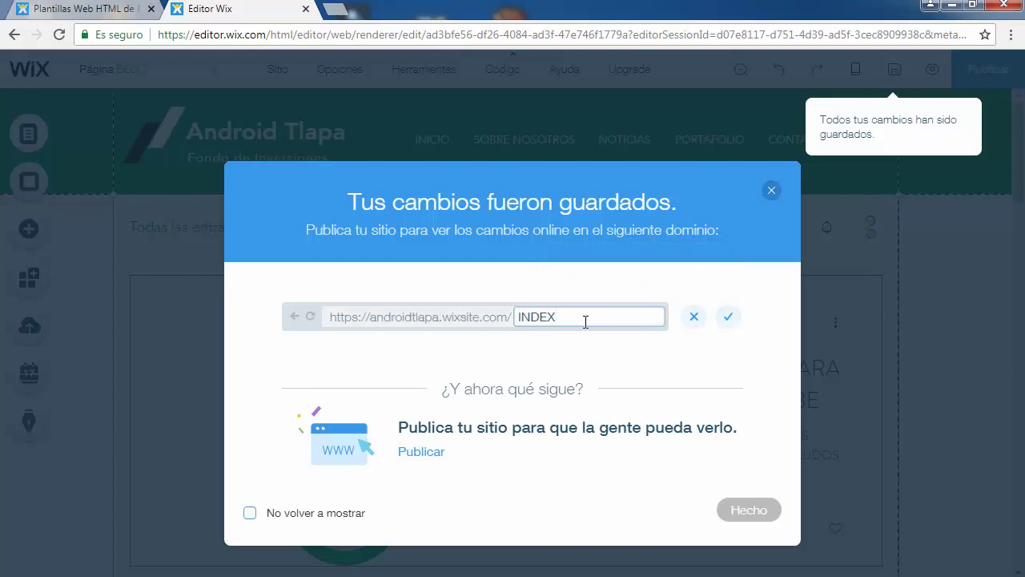
click(730, 320)
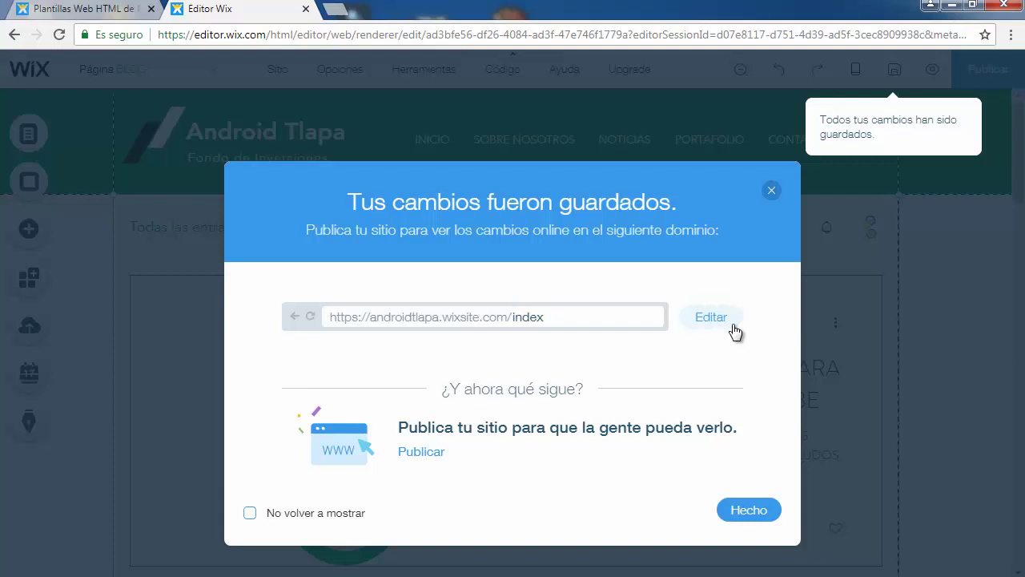
click(748, 513)
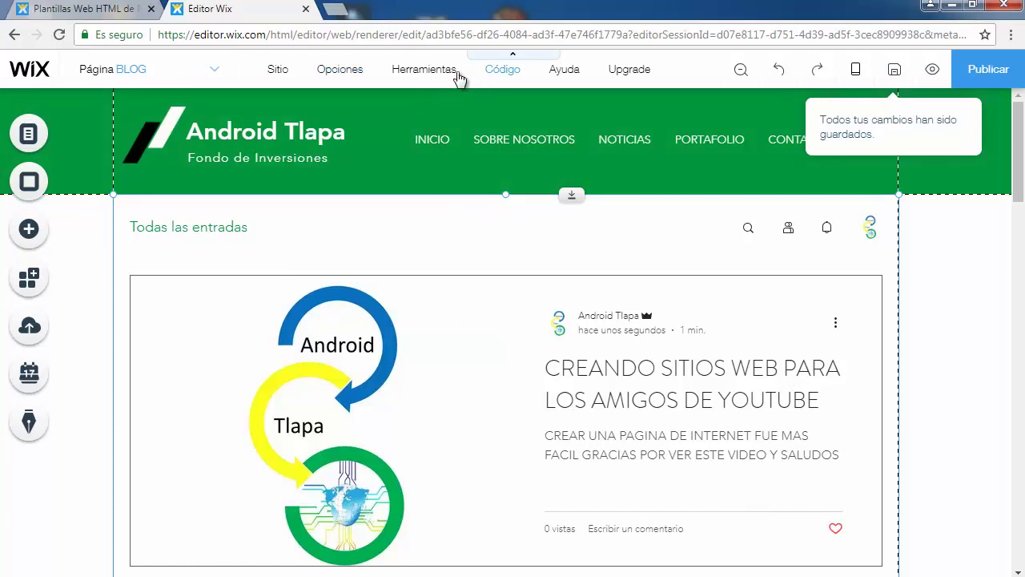
click(112, 9)
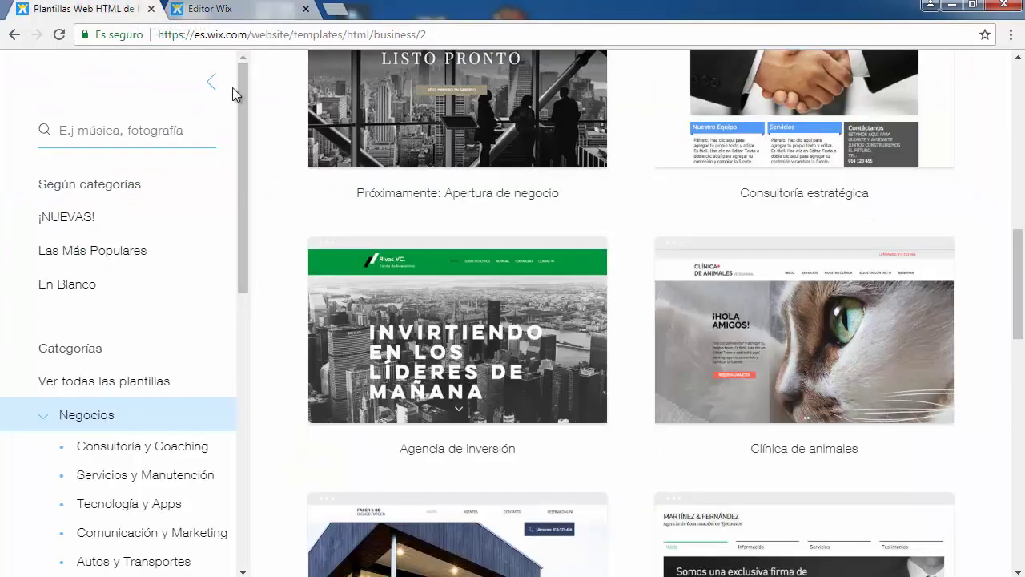
scroll(164, 205, up, 1)
scroll(164, 205, up, 4)
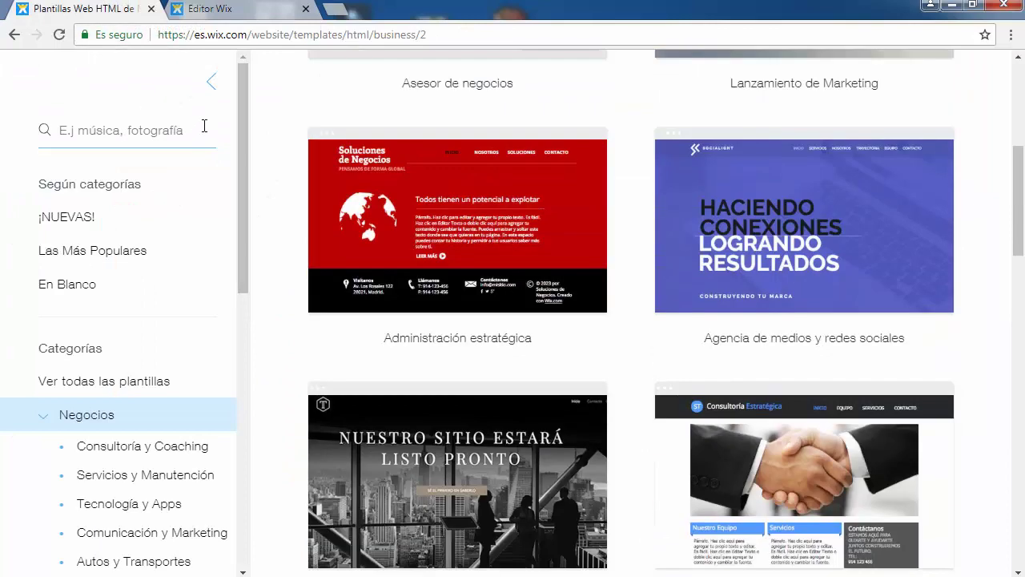
click(226, 13)
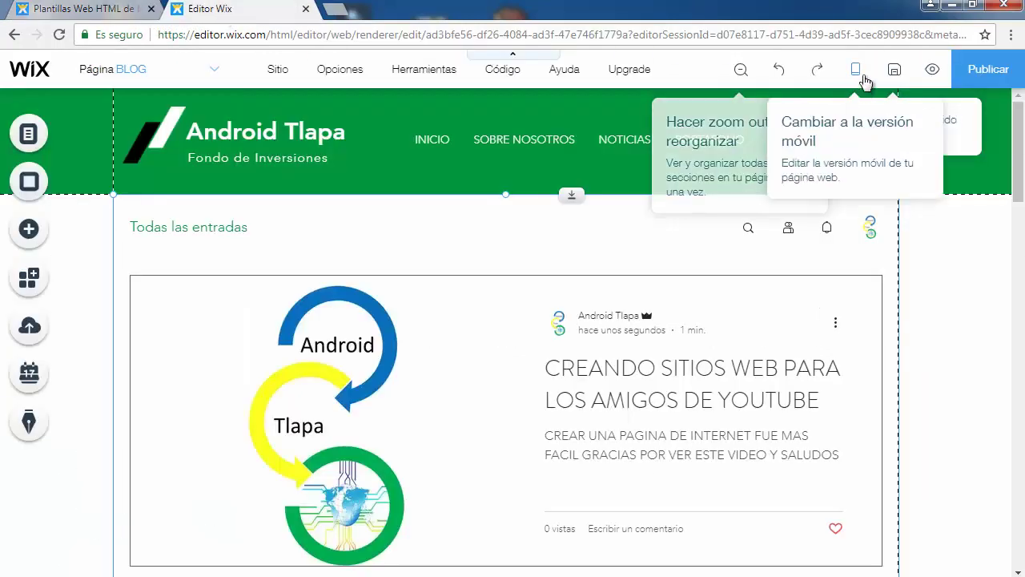
Step: Save the site again and dismiss the save dialog
click(891, 71)
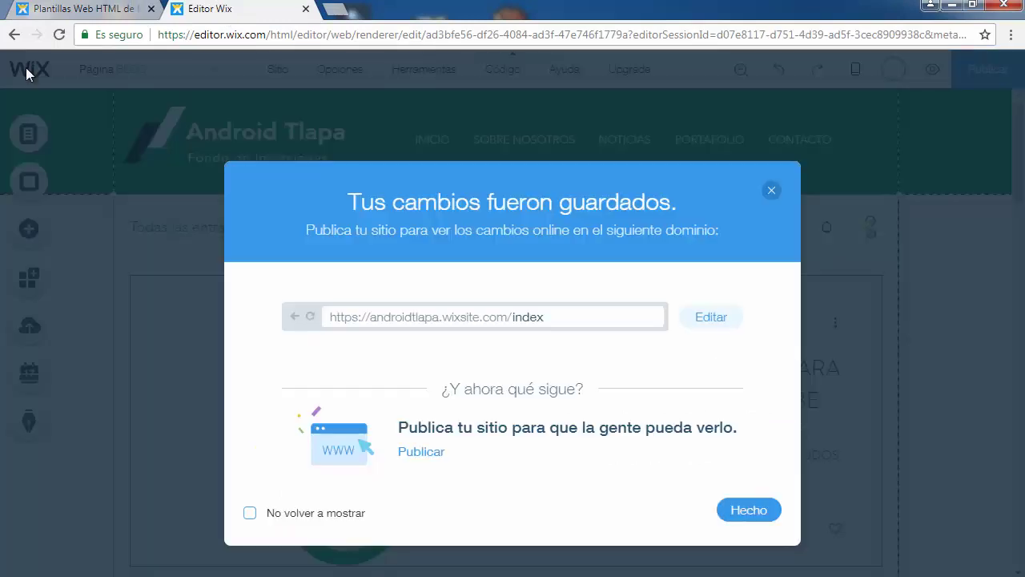
click(28, 74)
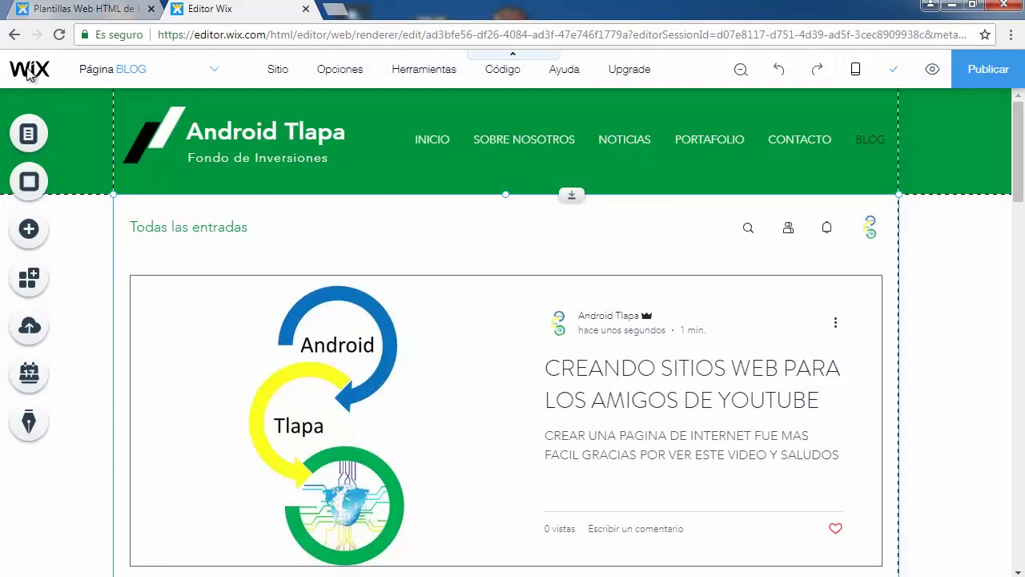
Step: Preview the BLOG page, and open the Misitio control panel in the browser tab that holds the website templates
click(934, 72)
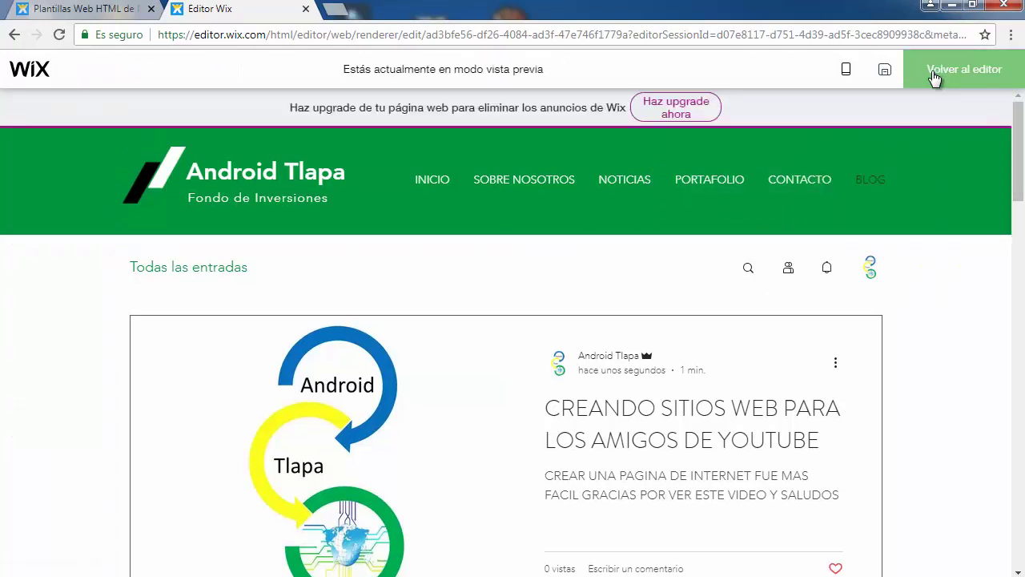
click(333, 8)
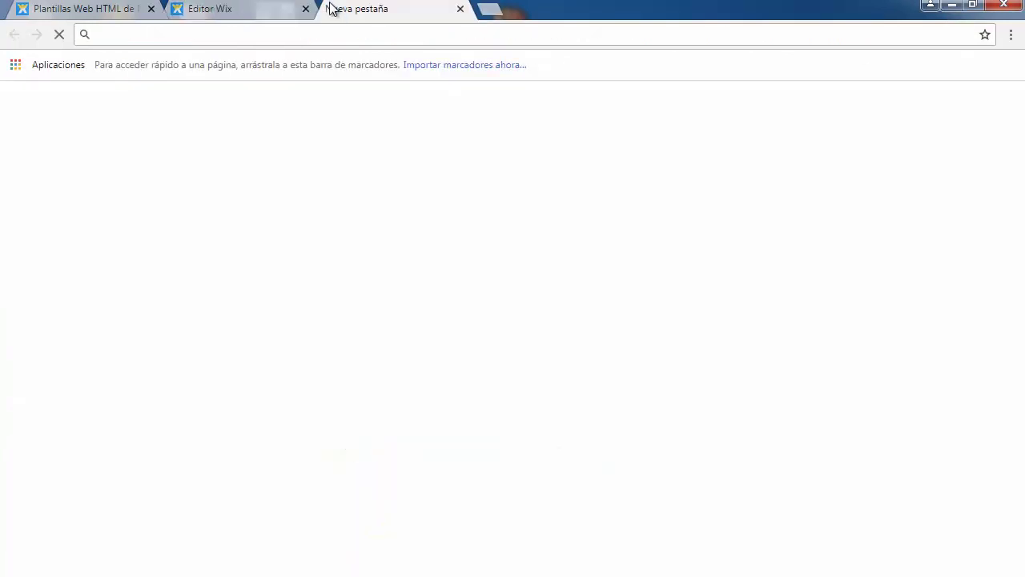
click(50, 9)
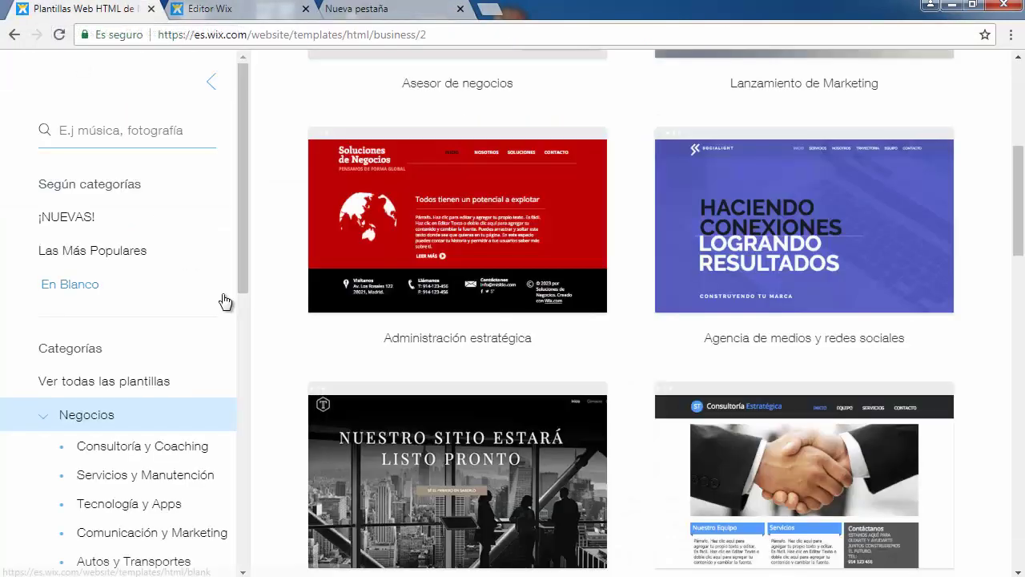
scroll(225, 301, up, 5)
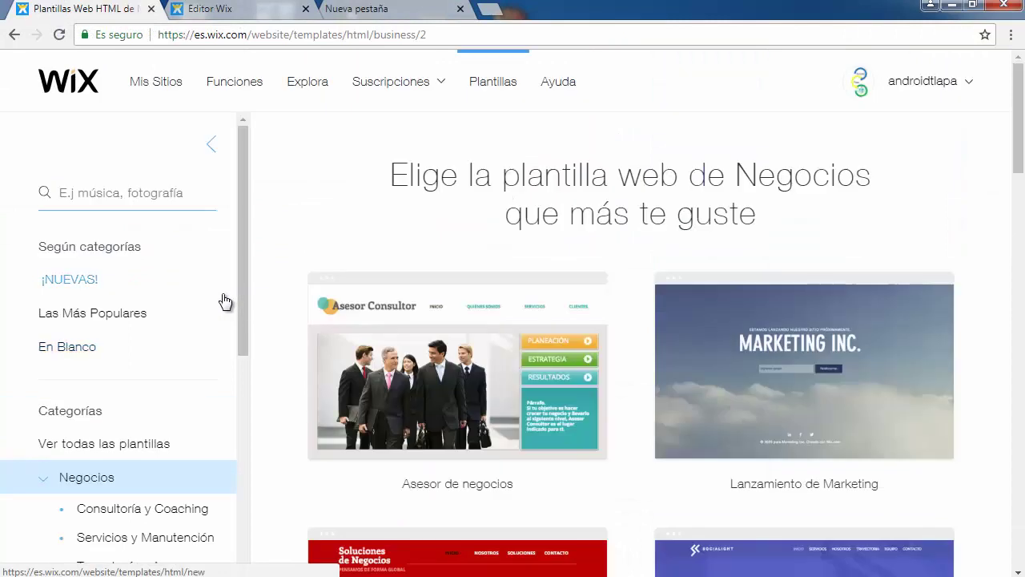
click(78, 93)
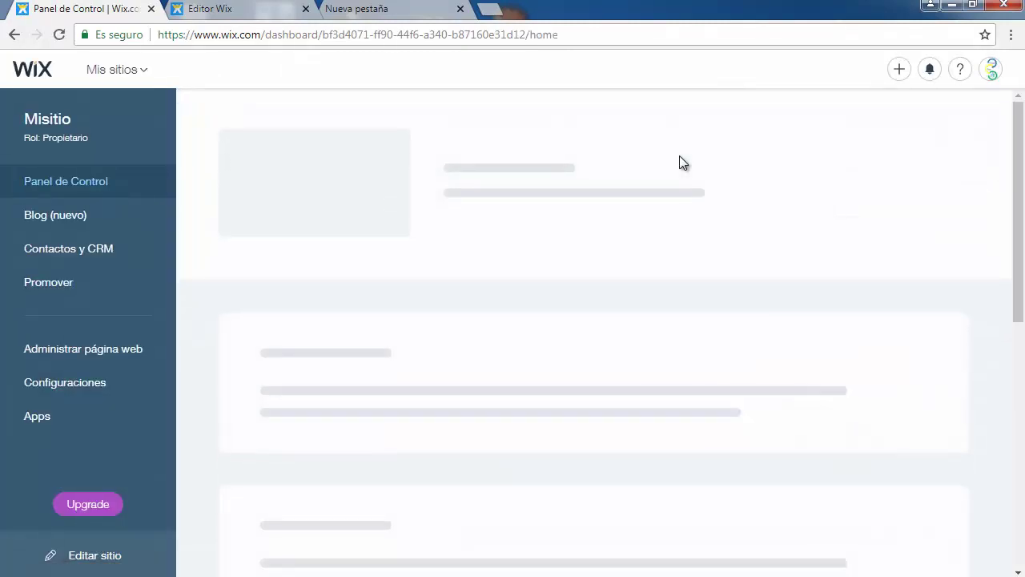
scroll(634, 240, down, 3)
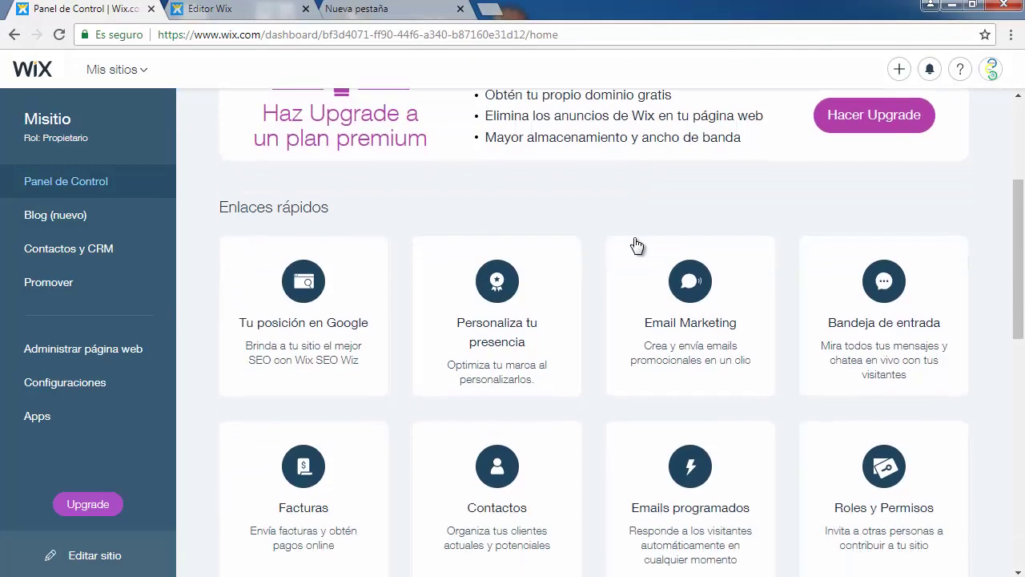
Step: Go back to the browser tab with the site preview and return to editing the BLOG page
click(404, 11)
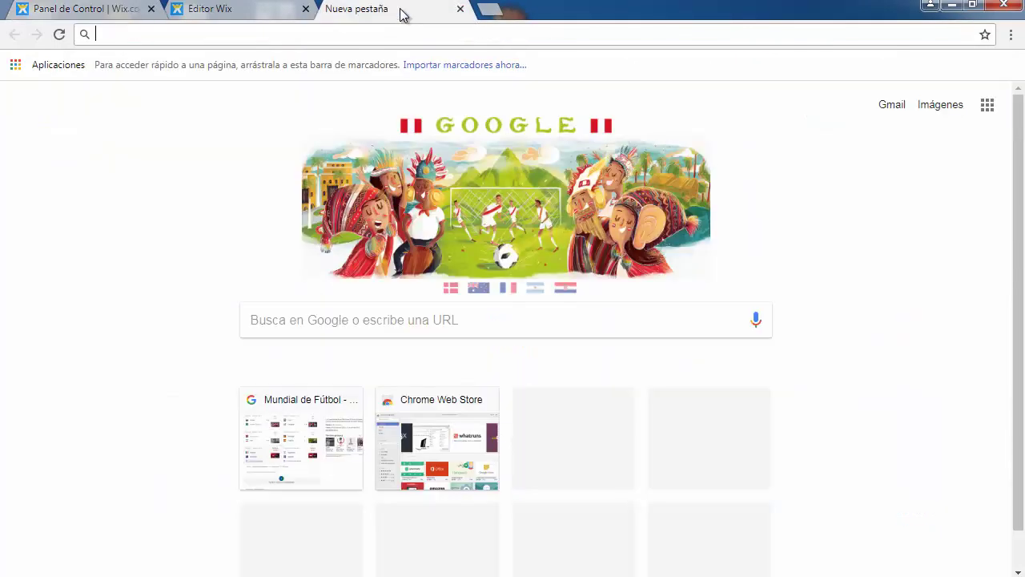
click(248, 11)
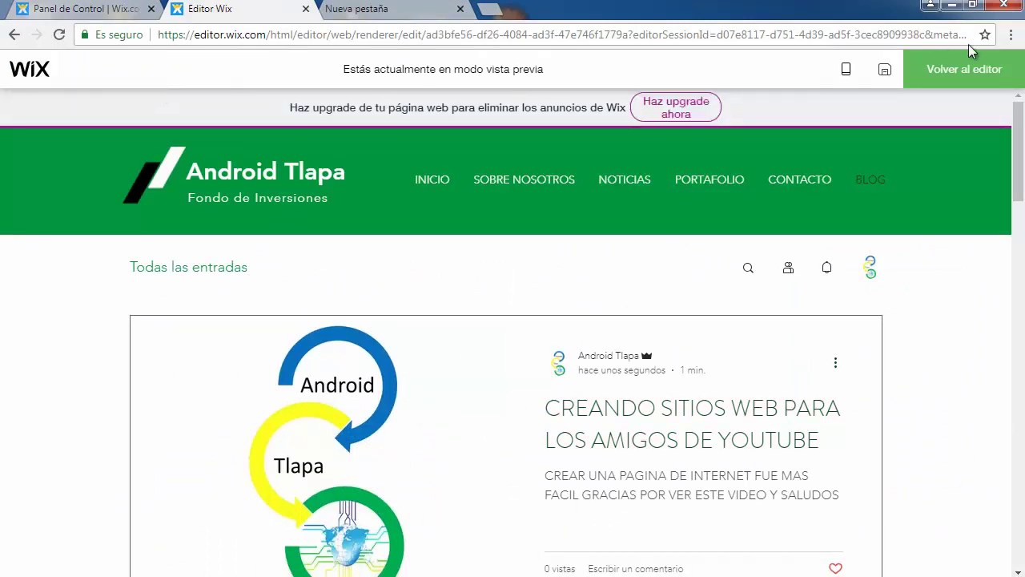
click(954, 72)
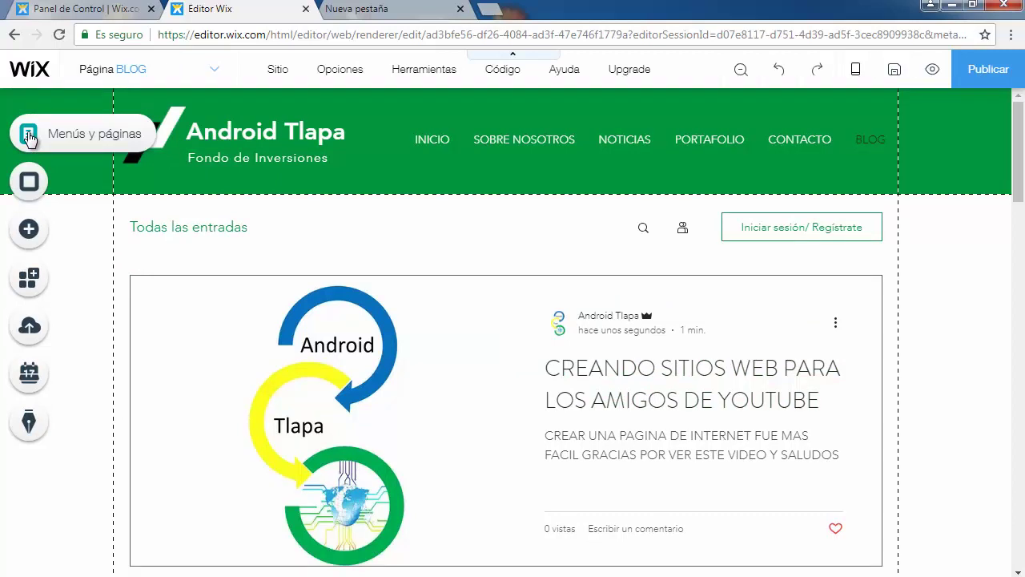
Step: Search the Wix App Market for "CHA" and add the Wix Chat app to the site
click(28, 137)
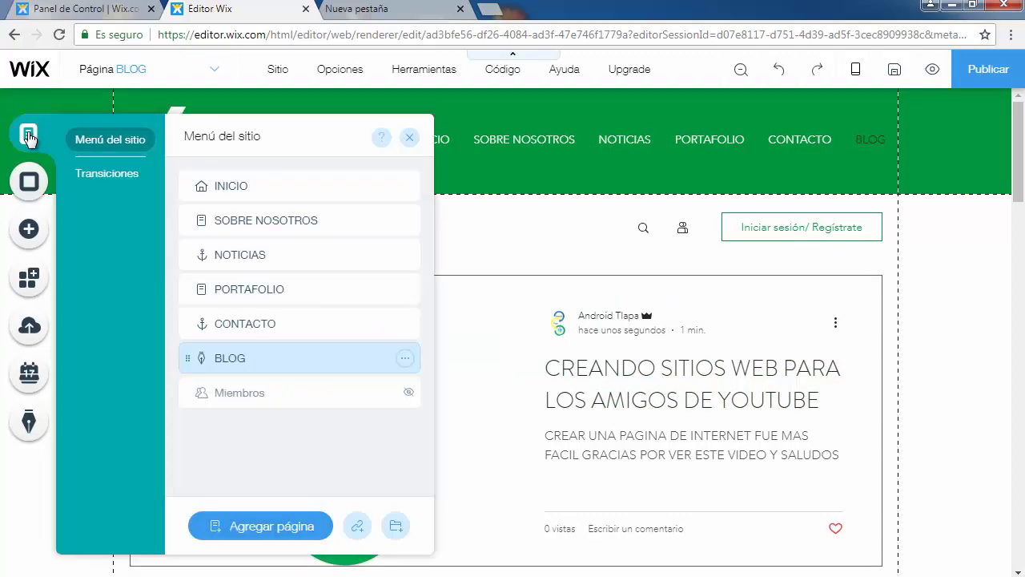
click(29, 242)
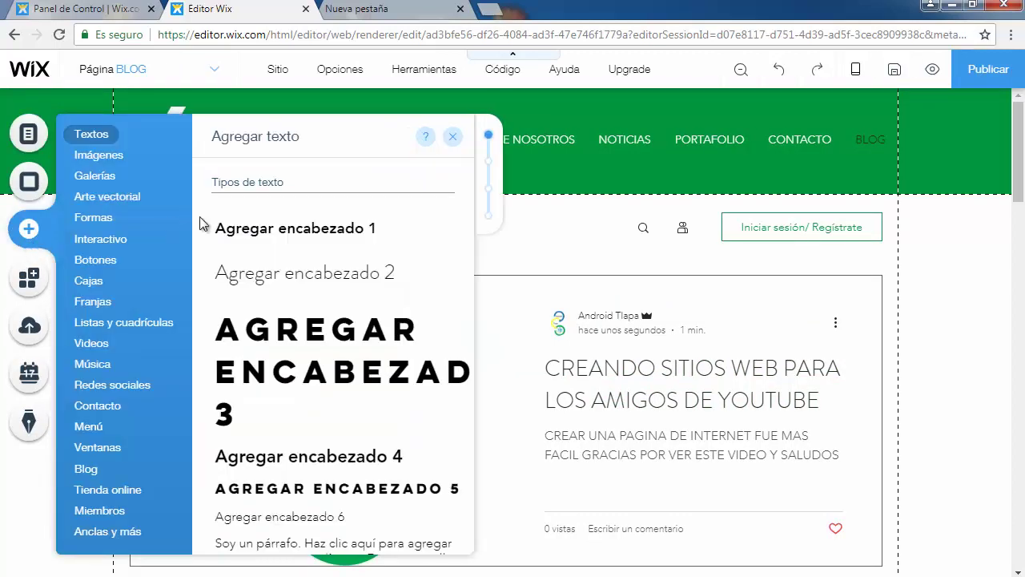
click(27, 282)
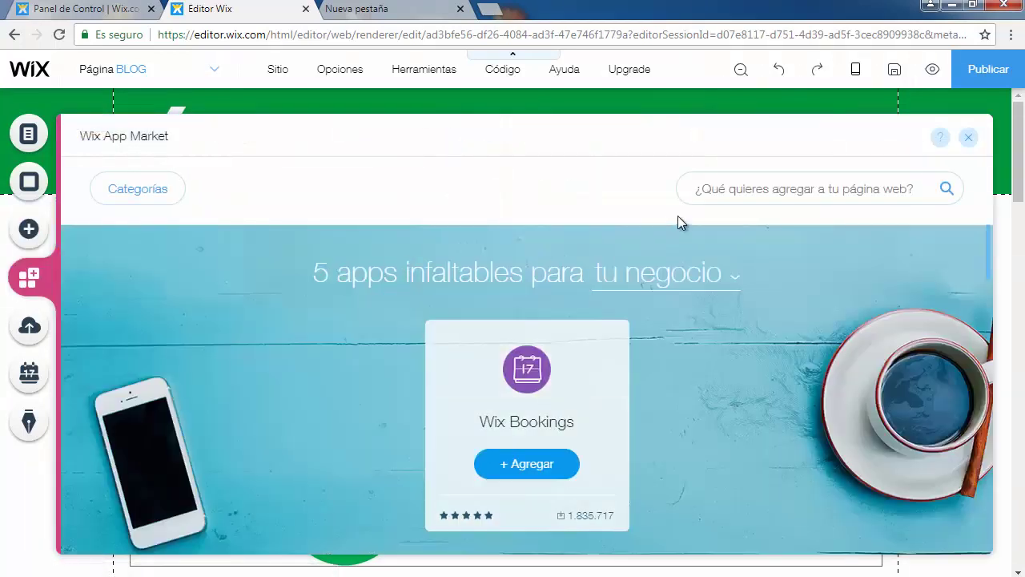
click(778, 193)
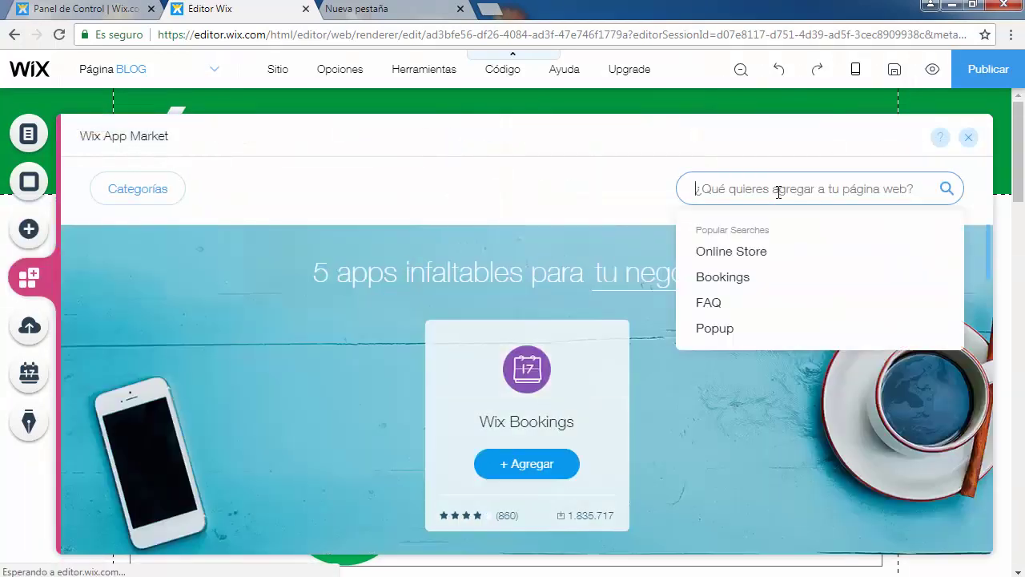
text(CHA)
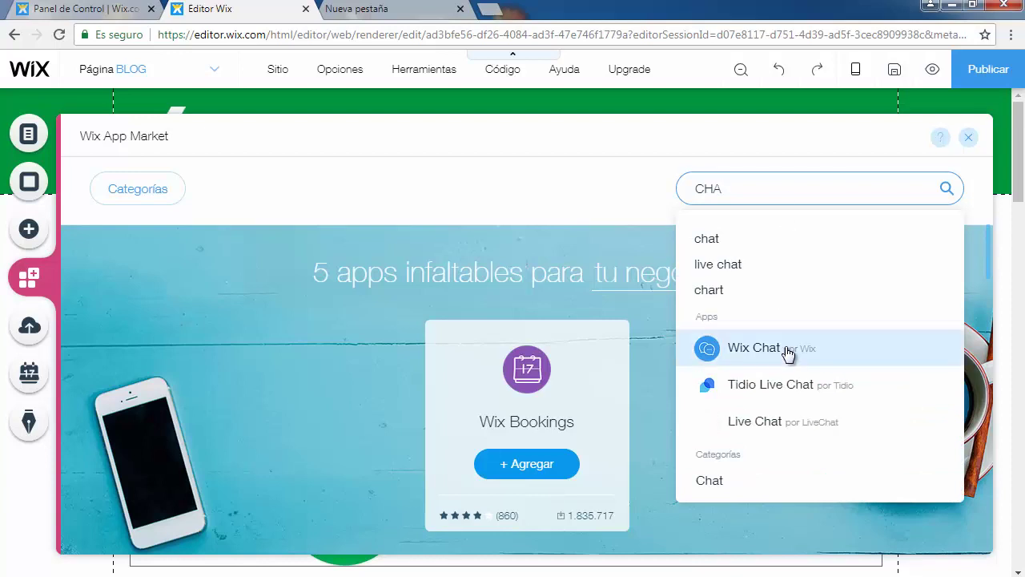
click(785, 347)
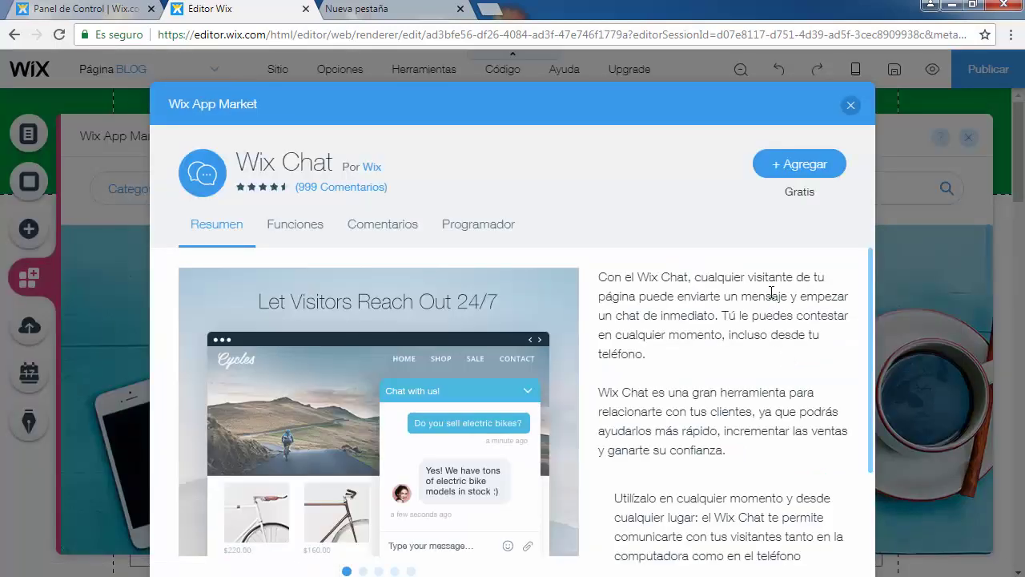
click(789, 165)
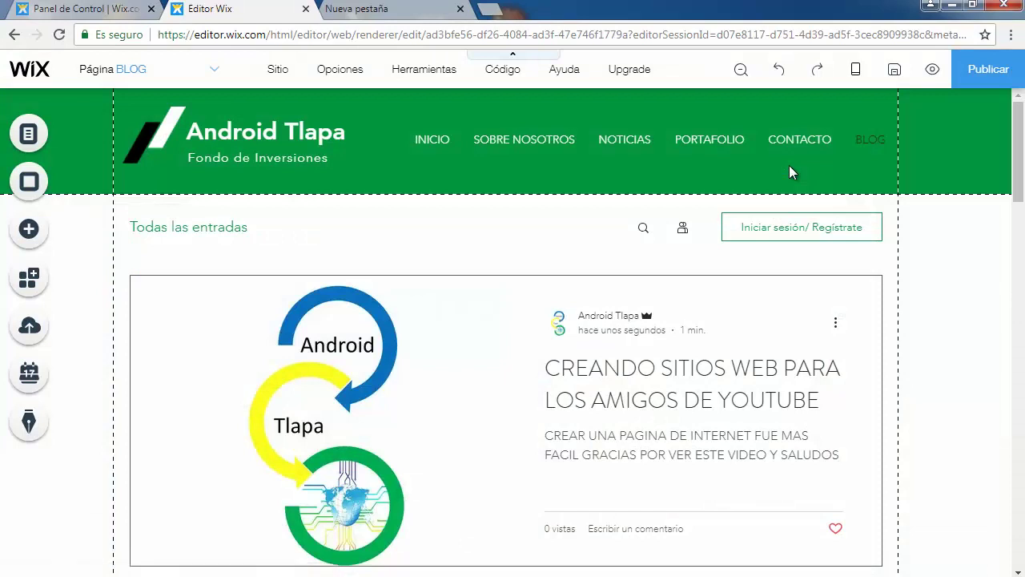
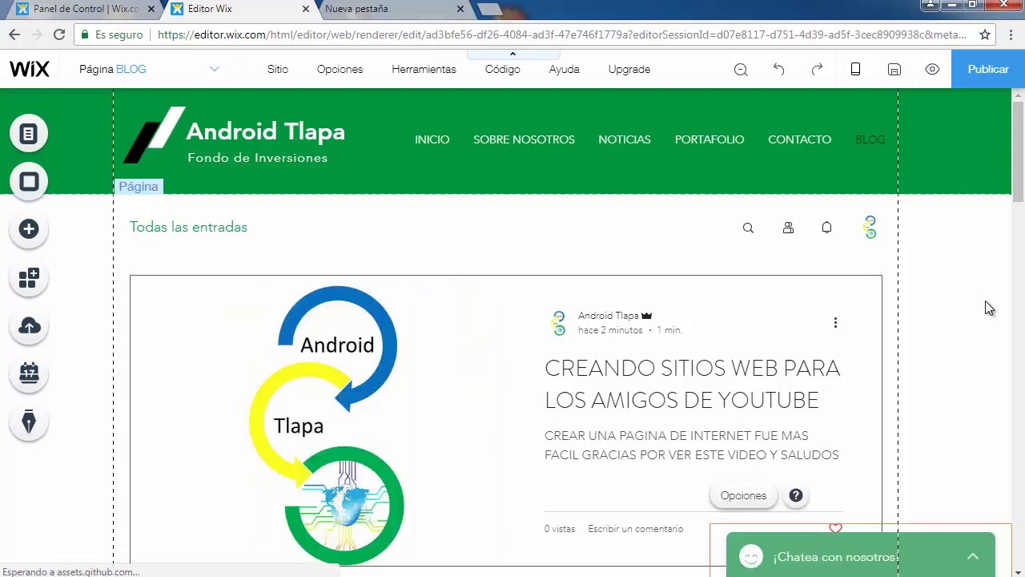
Step: Open the options of the new chat box, pass its welcome page and set the chatbox style to Redondeado
right_click(833, 561)
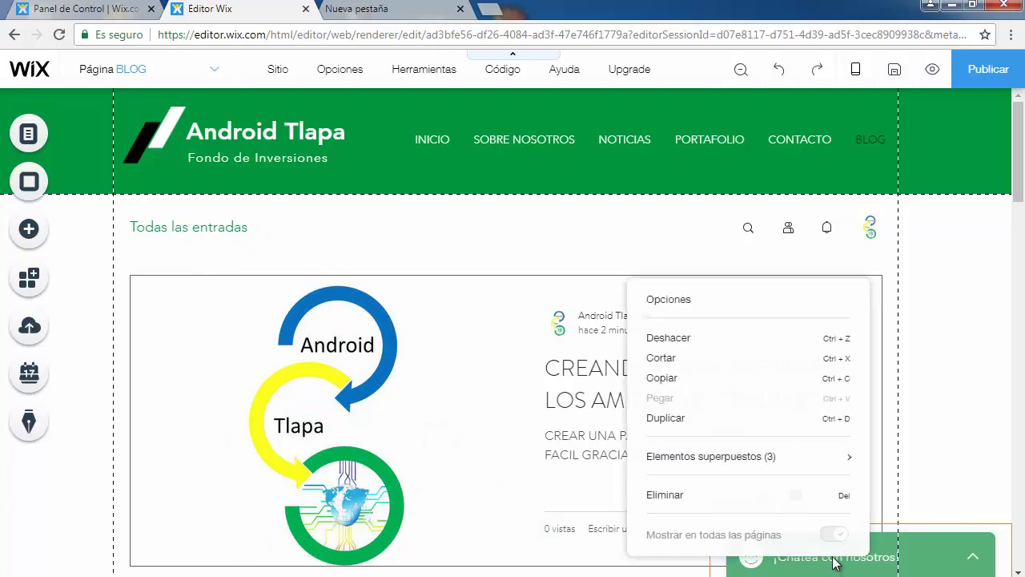
click(678, 302)
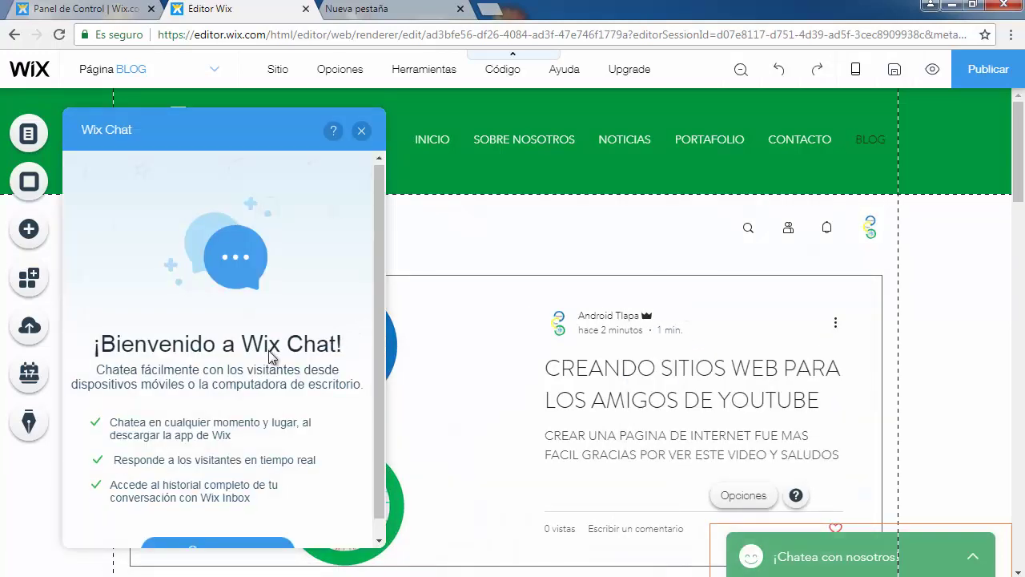
scroll(271, 358, down, 1)
click(232, 539)
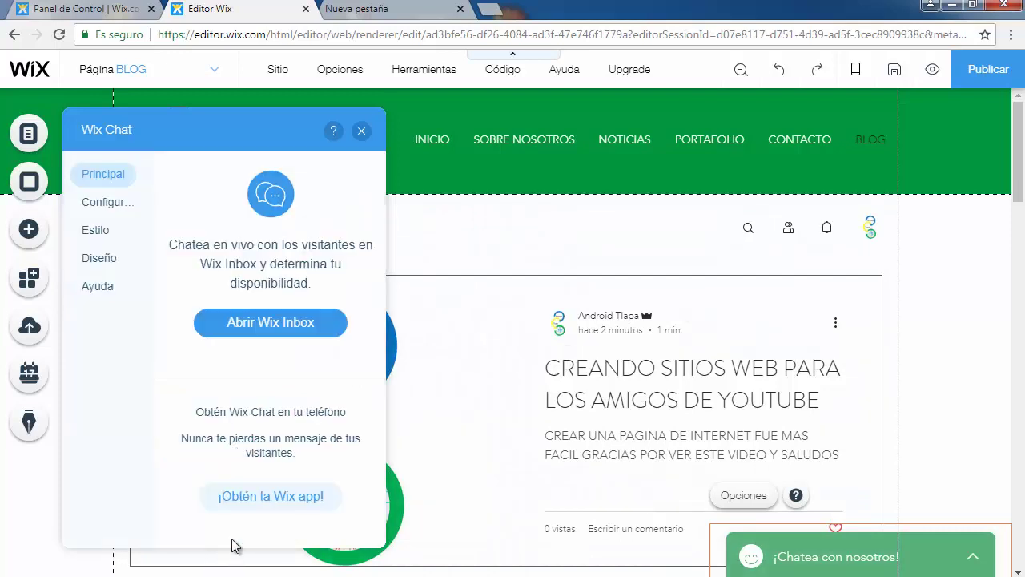
click(112, 231)
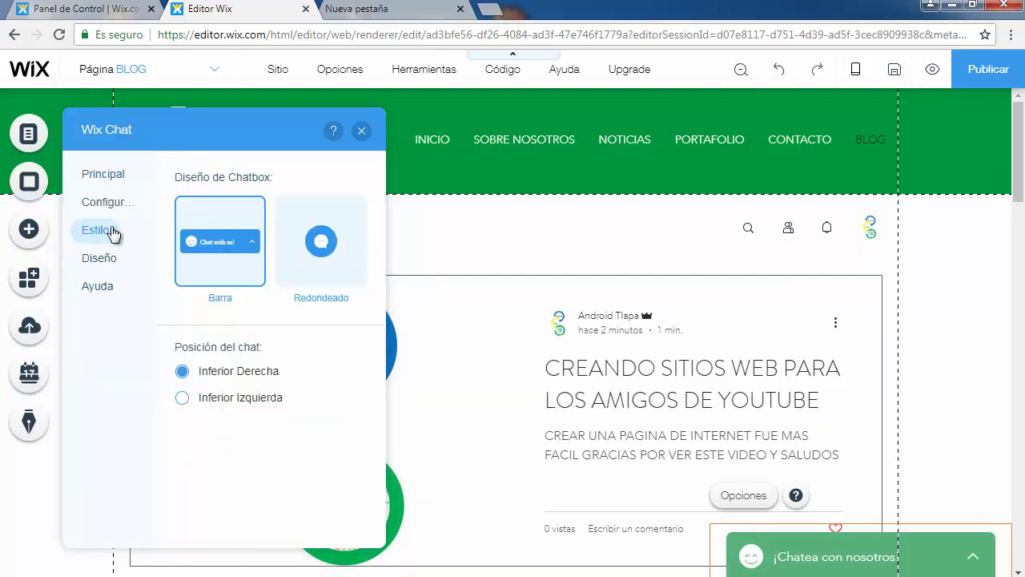
click(286, 224)
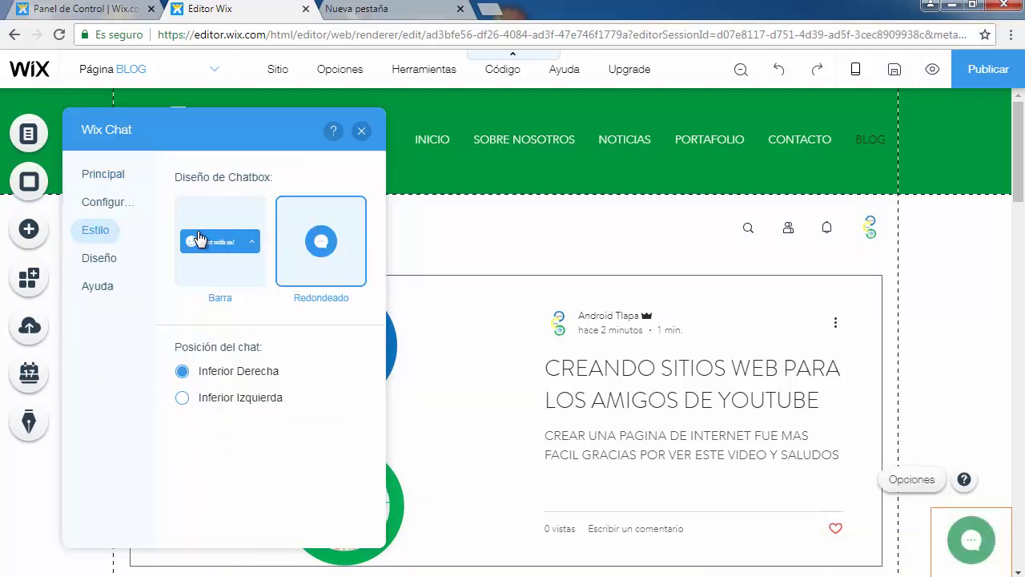
Step: Set the chat's background color to the yellow #DEC328 and close the Wix Chat settings
click(94, 257)
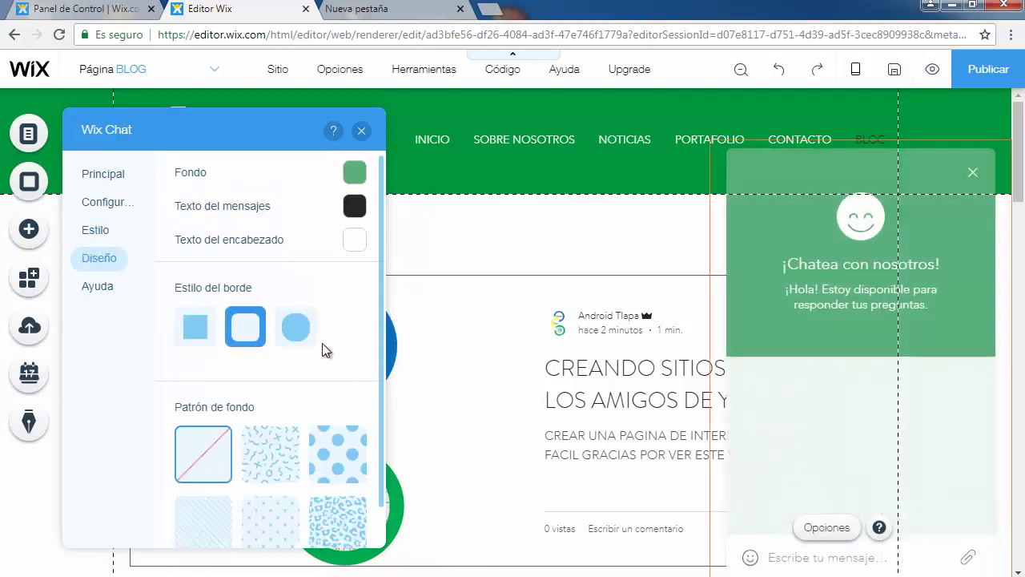
click(355, 176)
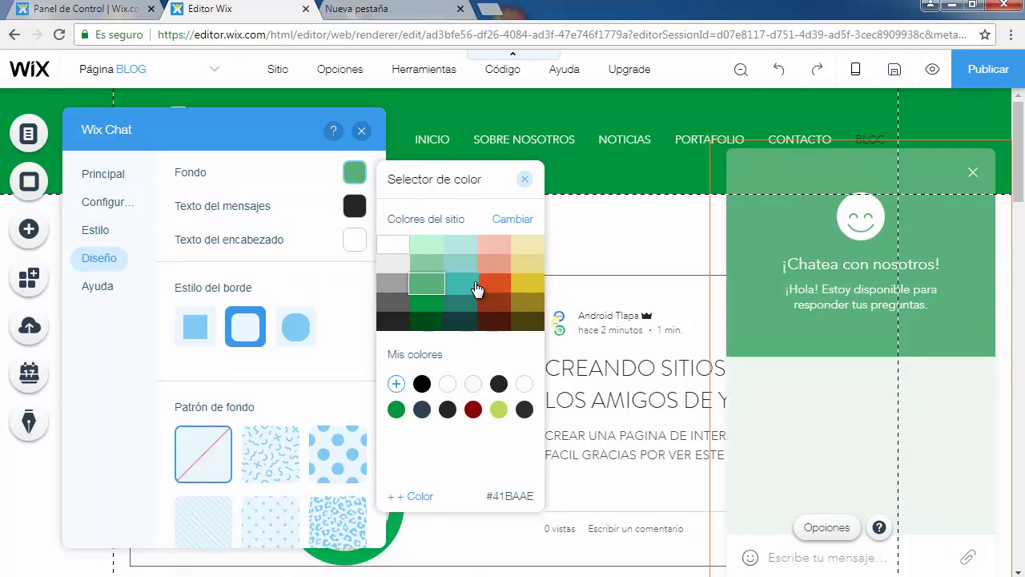
click(522, 290)
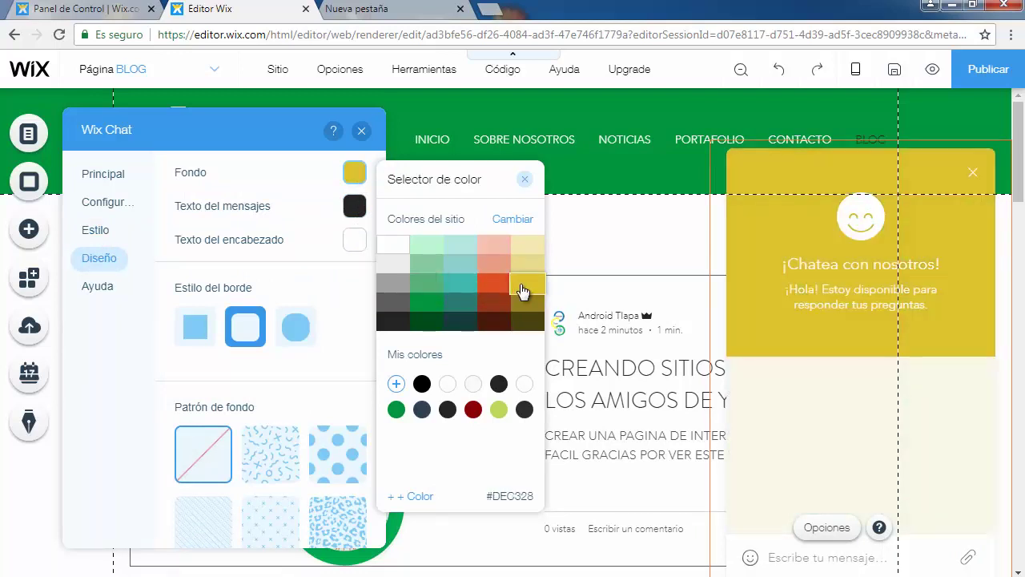
click(360, 135)
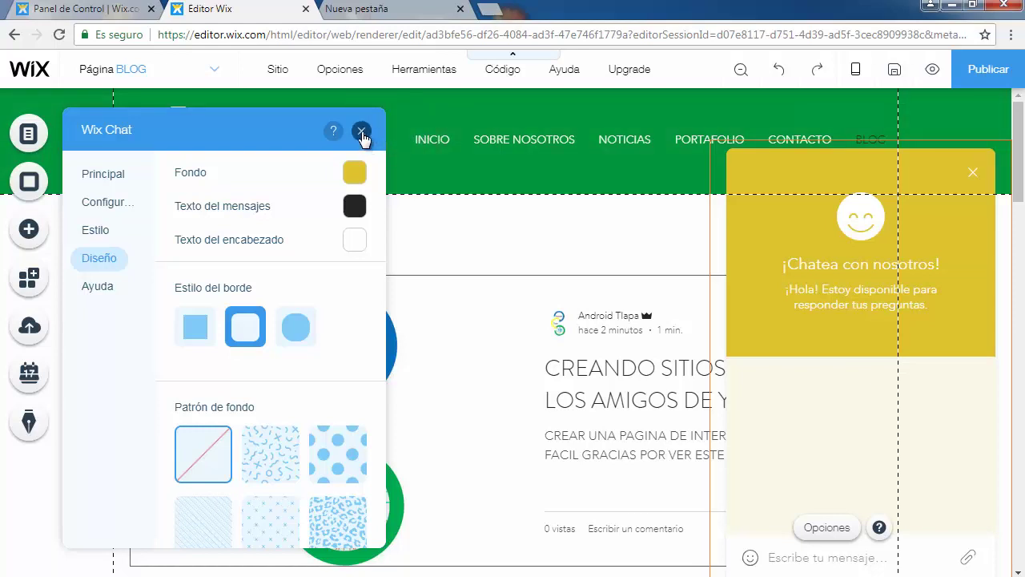
click(361, 132)
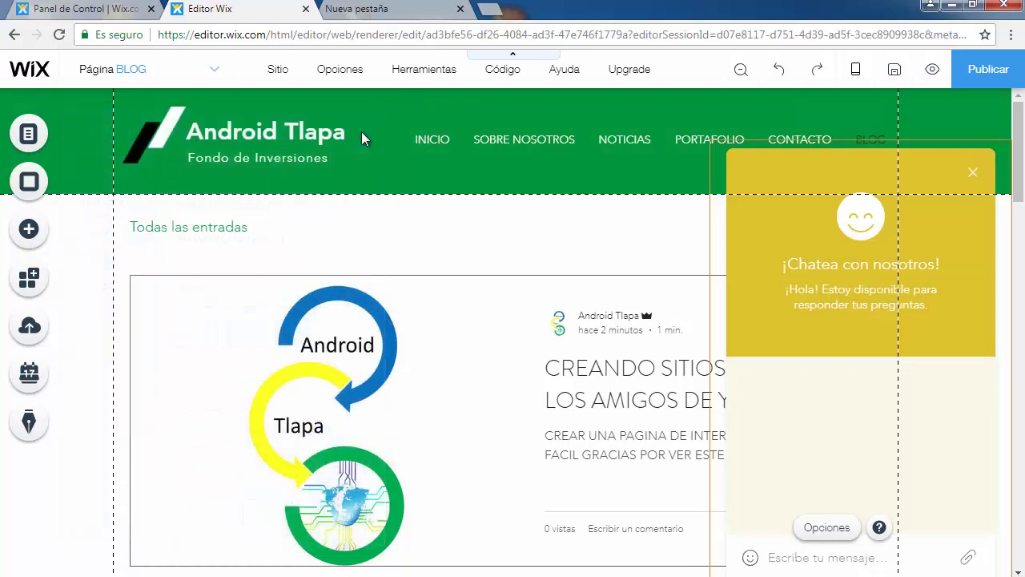
Step: Preview the site and send the test message "HOLA REQUIERO UN SERVICIO" through its chat
click(932, 72)
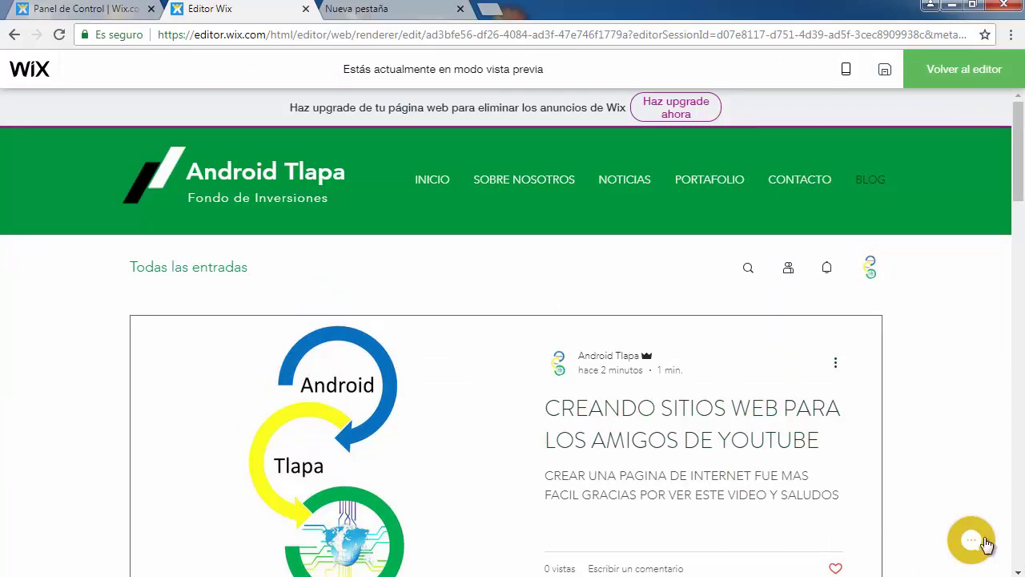
click(954, 533)
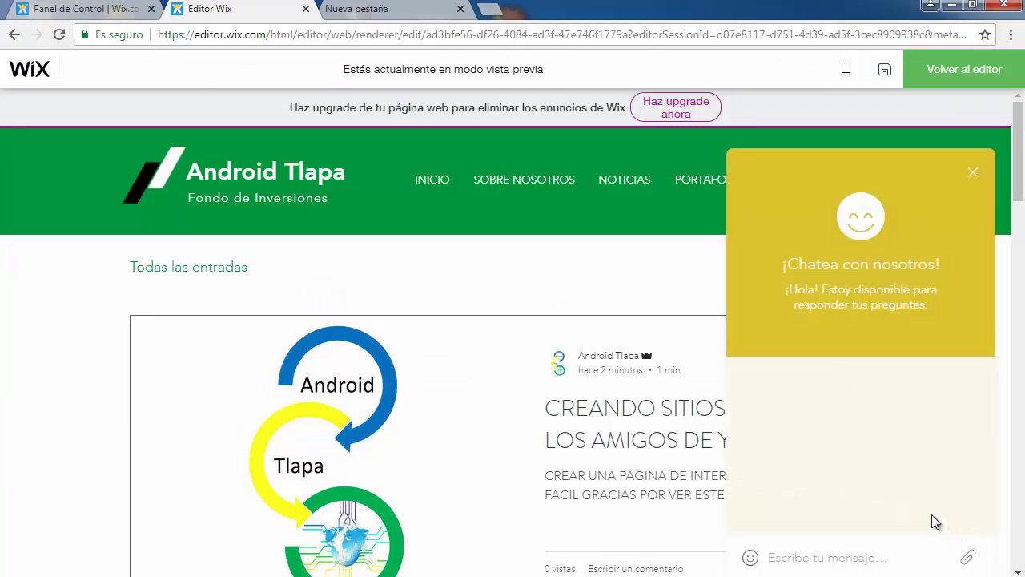
text(HOLA REQUIERO UN)
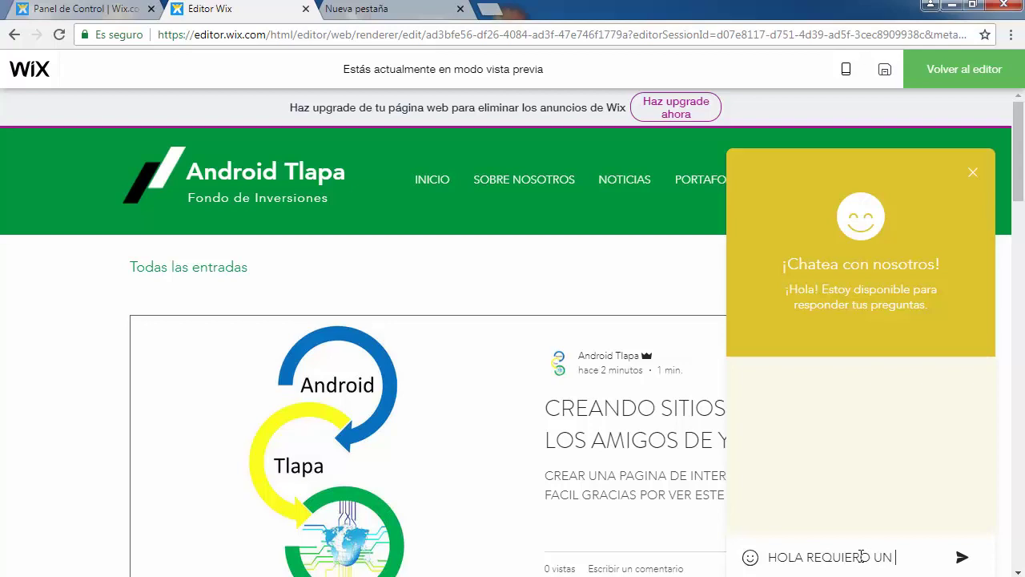
text(SERVICIO)
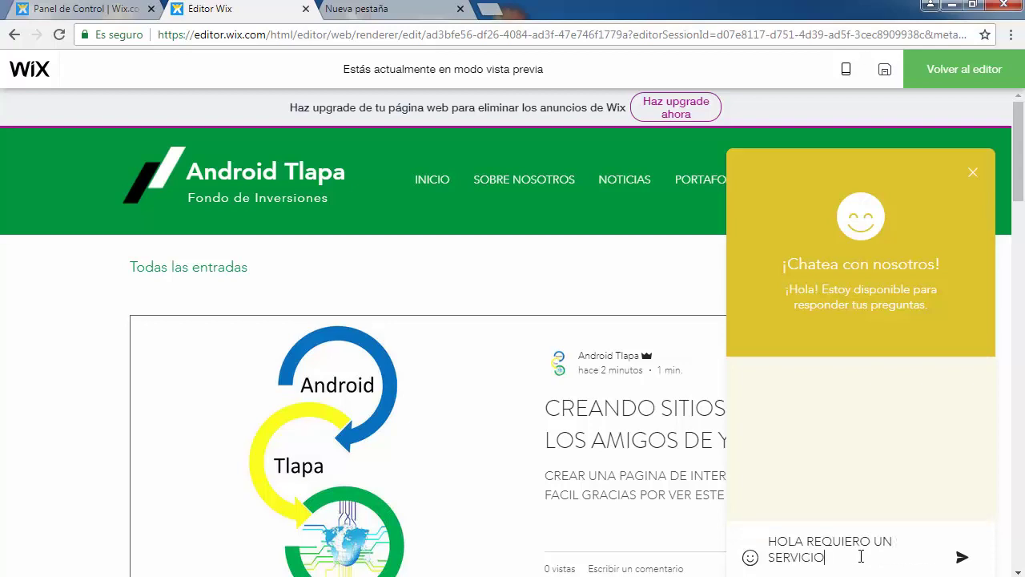
key(Return)
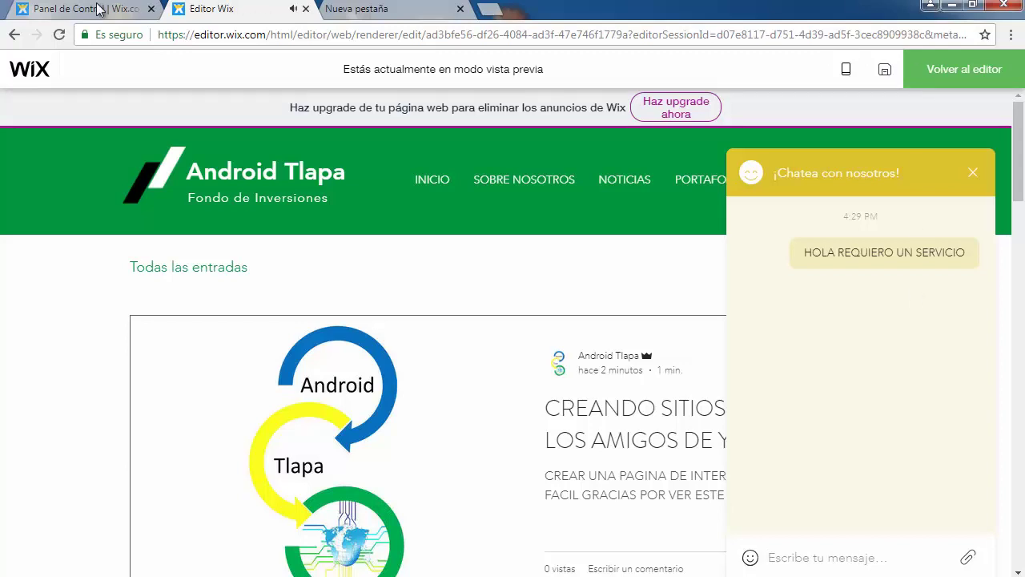
Step: Switch to the control panel, dismiss the Wix SEO Wiz offer and open the Bandeja de entrada
click(97, 9)
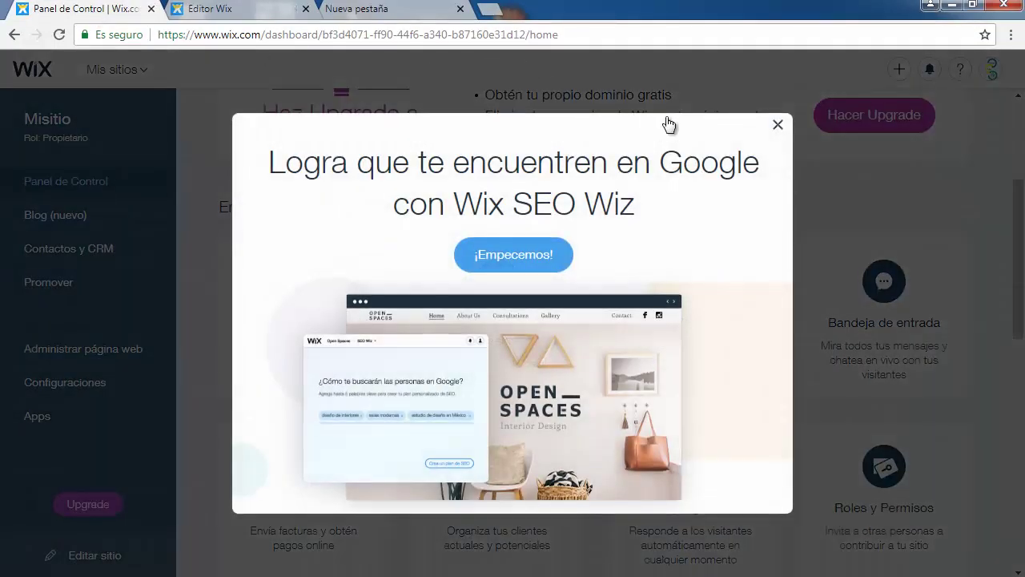
click(777, 127)
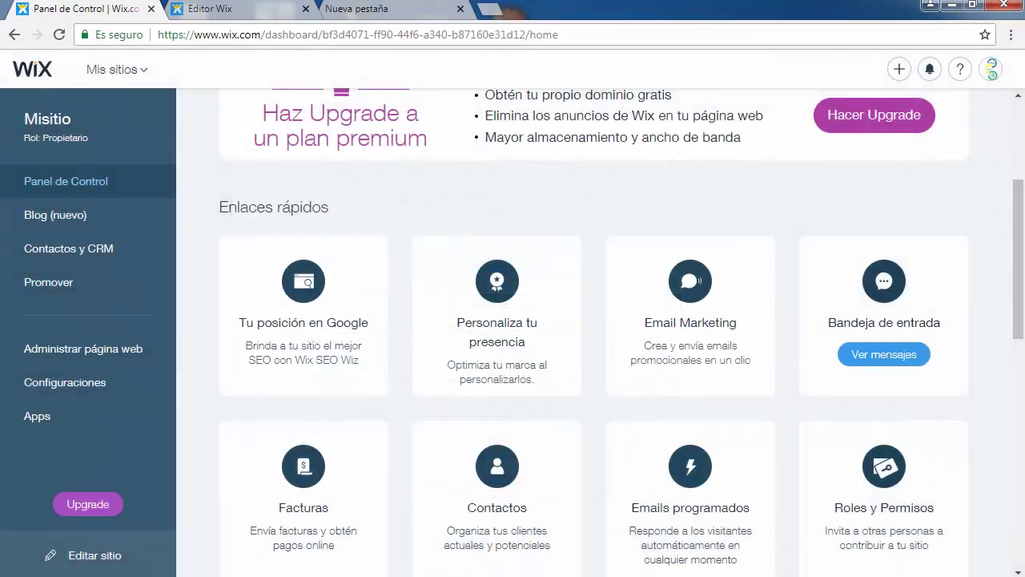
click(831, 294)
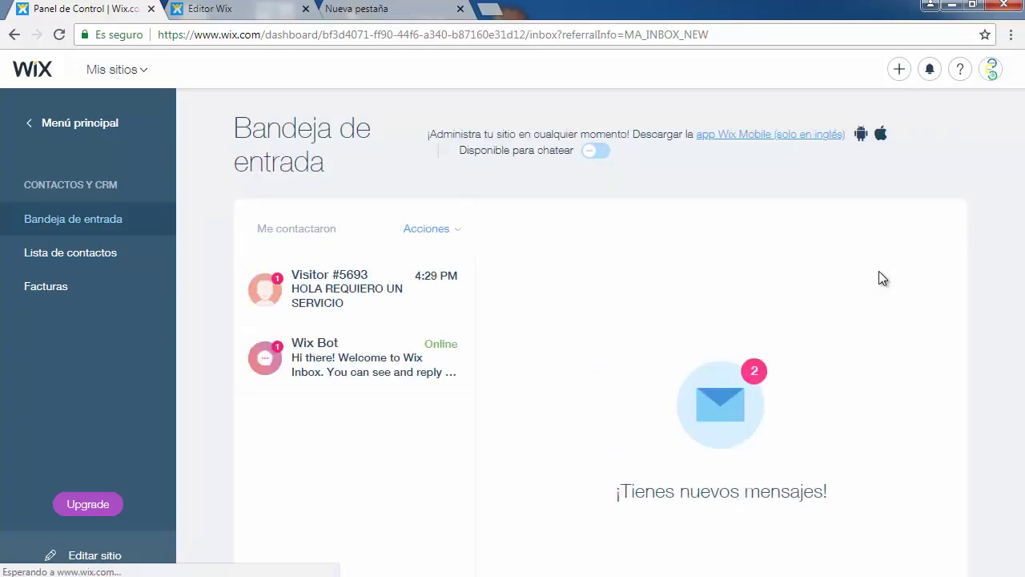
Step: Open the visitor's conversation, reply "HOLA BUENAS TARDES" and check the reply in the chat of the site preview
click(359, 302)
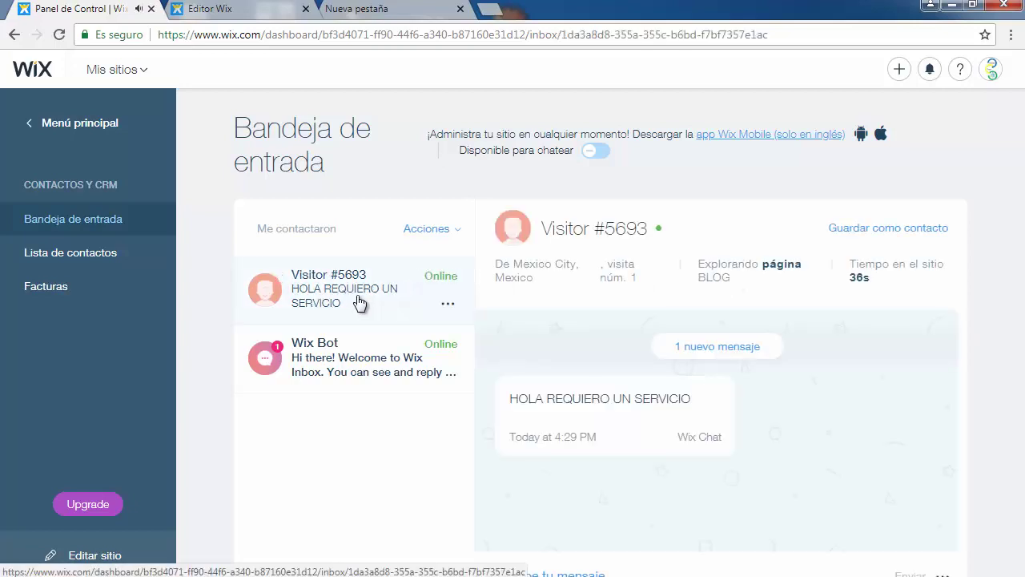
click(611, 567)
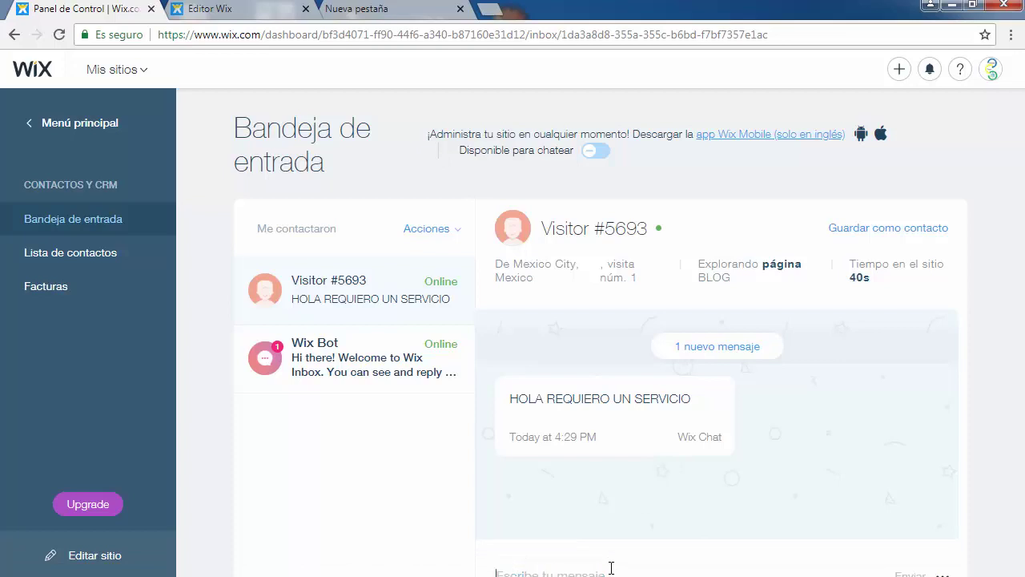
text(HOLA BUENAS TARDES)
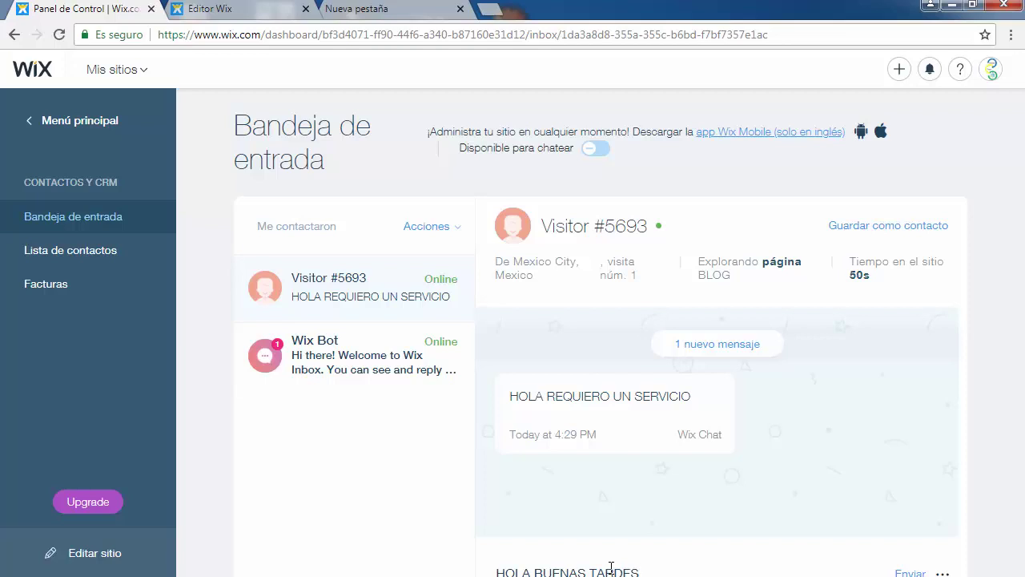
key(Return)
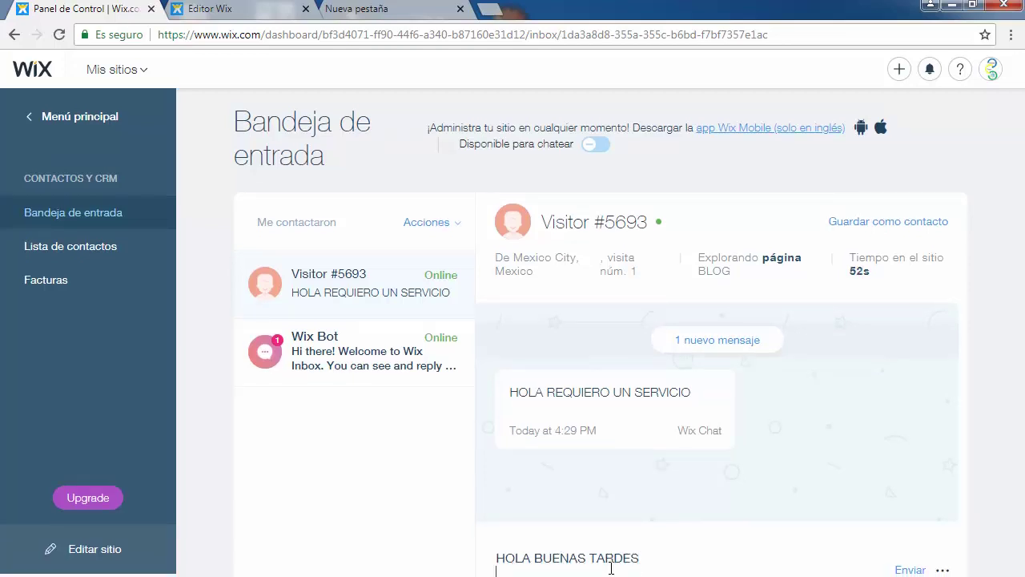
click(908, 570)
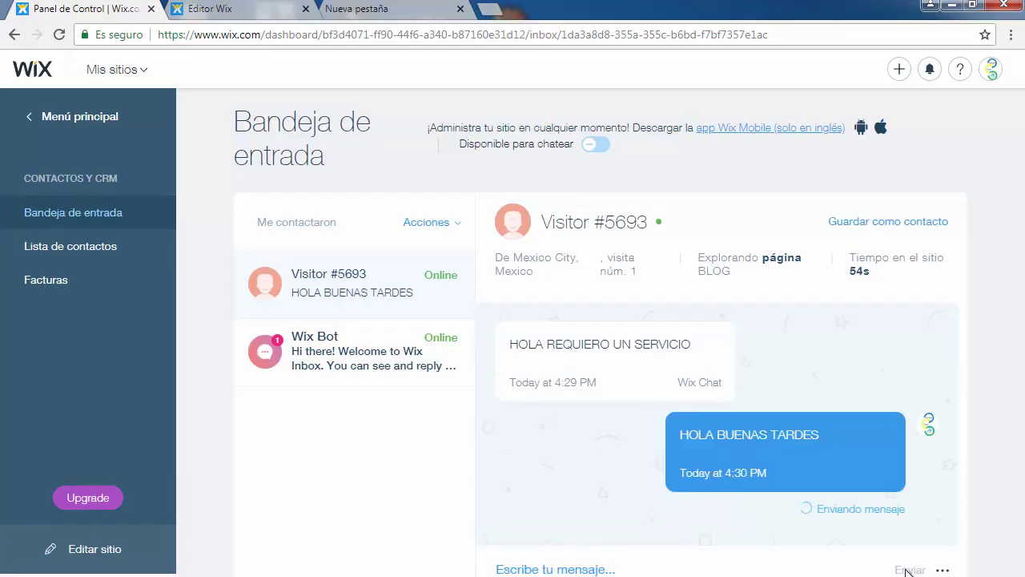
click(213, 14)
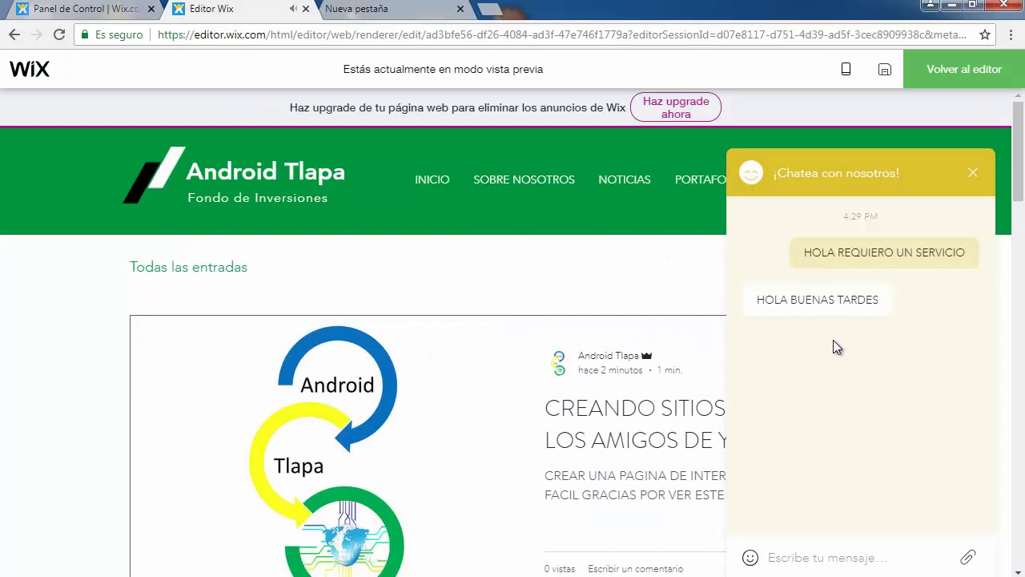
Step: Return to the Bandeja de entrada in the control panel and enable Disponible para chatear
click(86, 6)
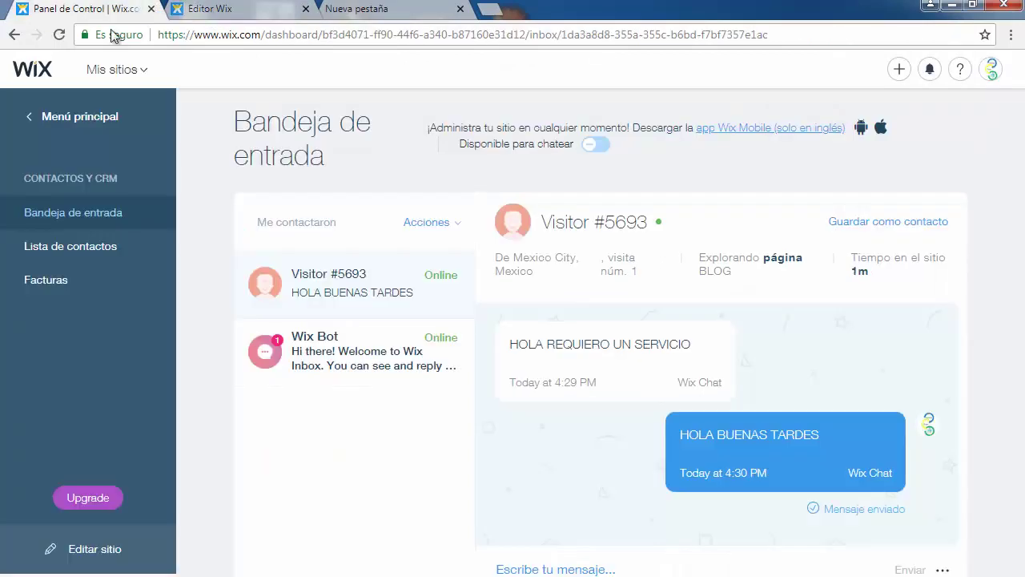
click(412, 224)
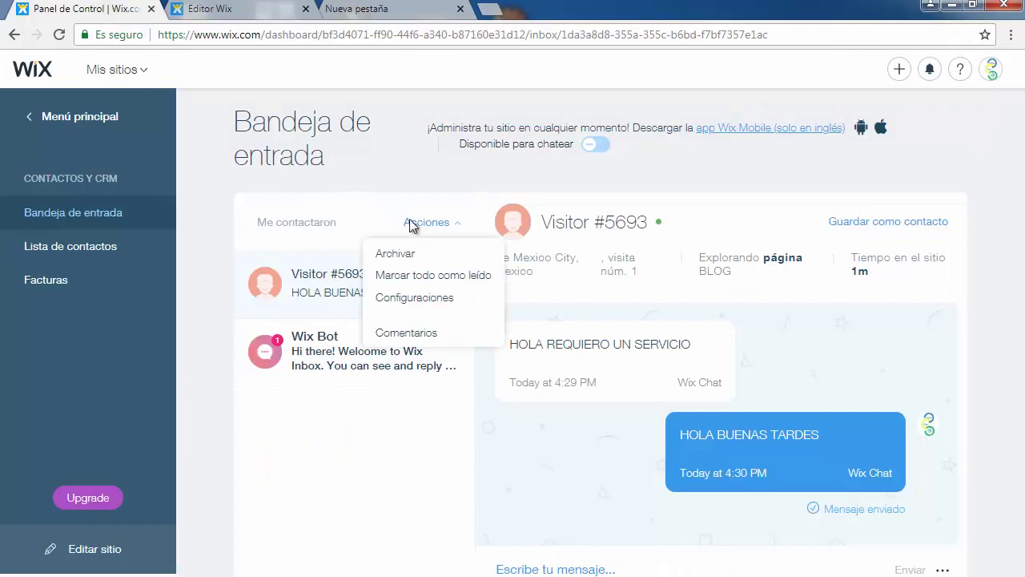
click(593, 145)
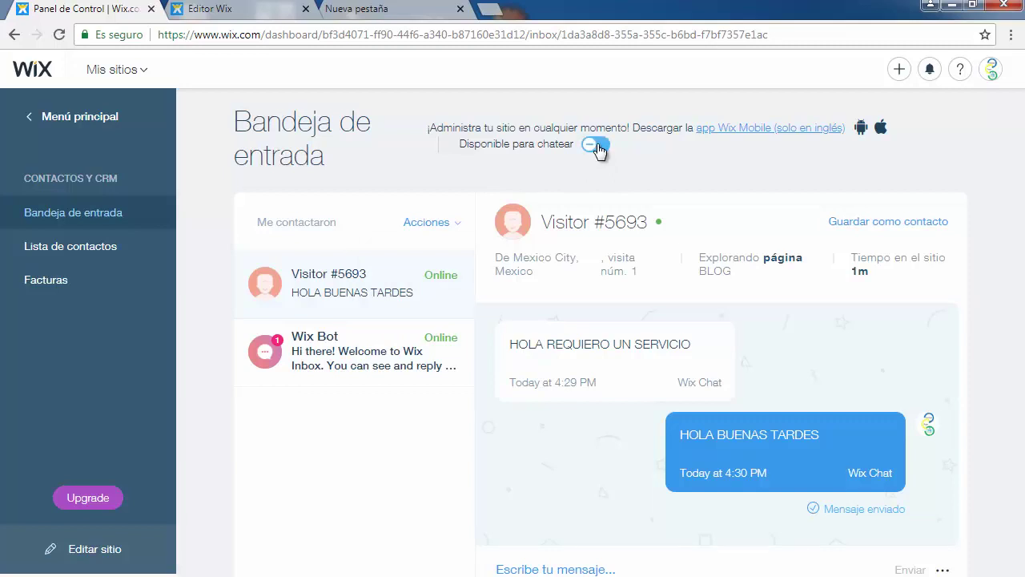
Step: Open the inbox Configuraciones, enable Notificaciones para computadora de escritorio and allow the browser to show notifications from Wix
click(441, 226)
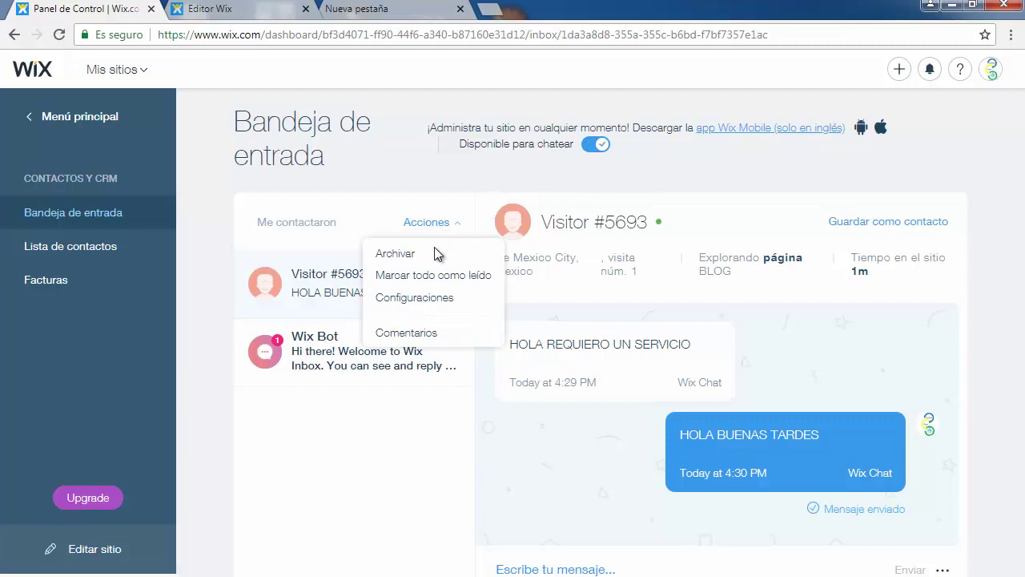
click(418, 297)
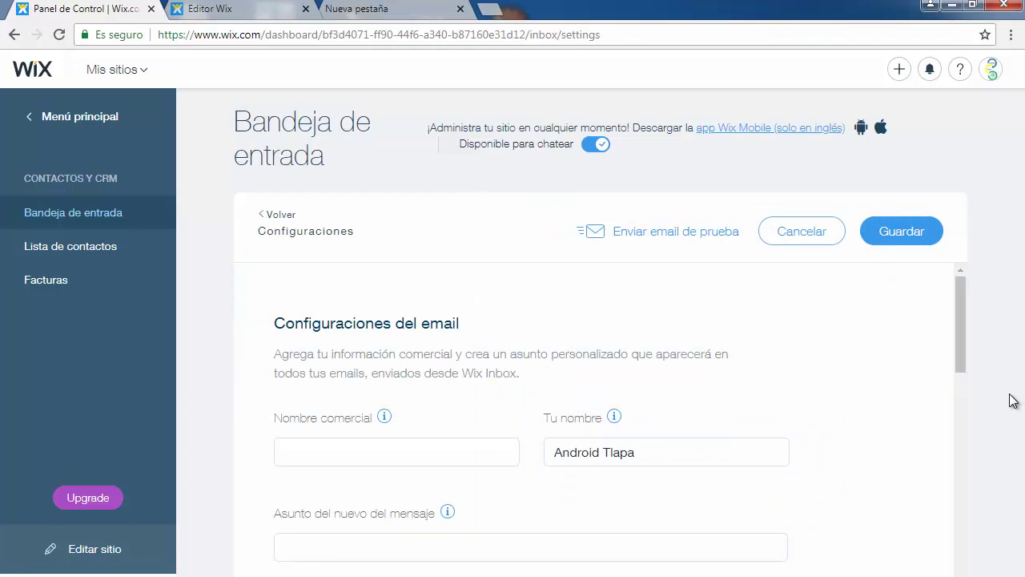
drag(958, 337, 945, 552)
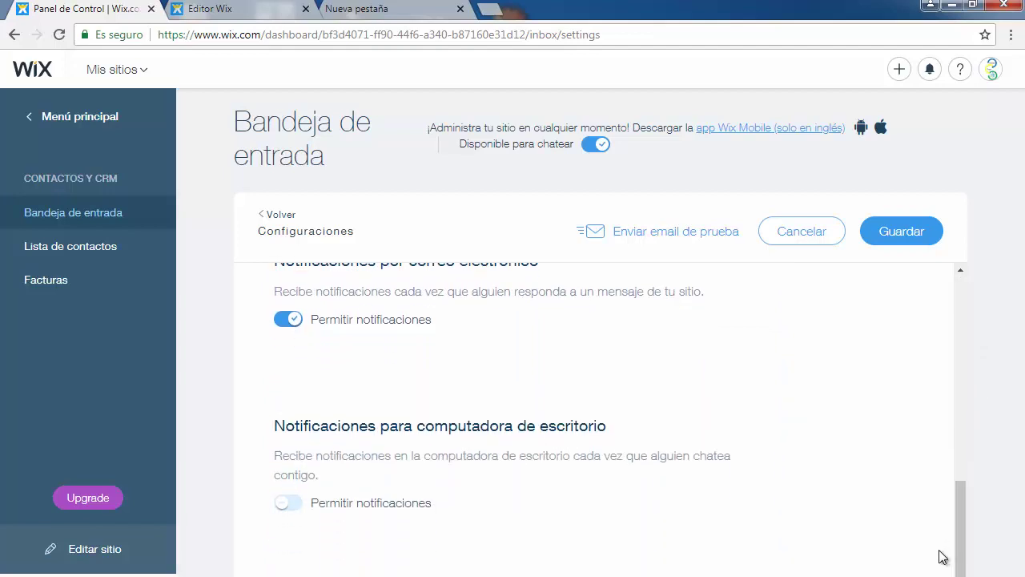
click(272, 499)
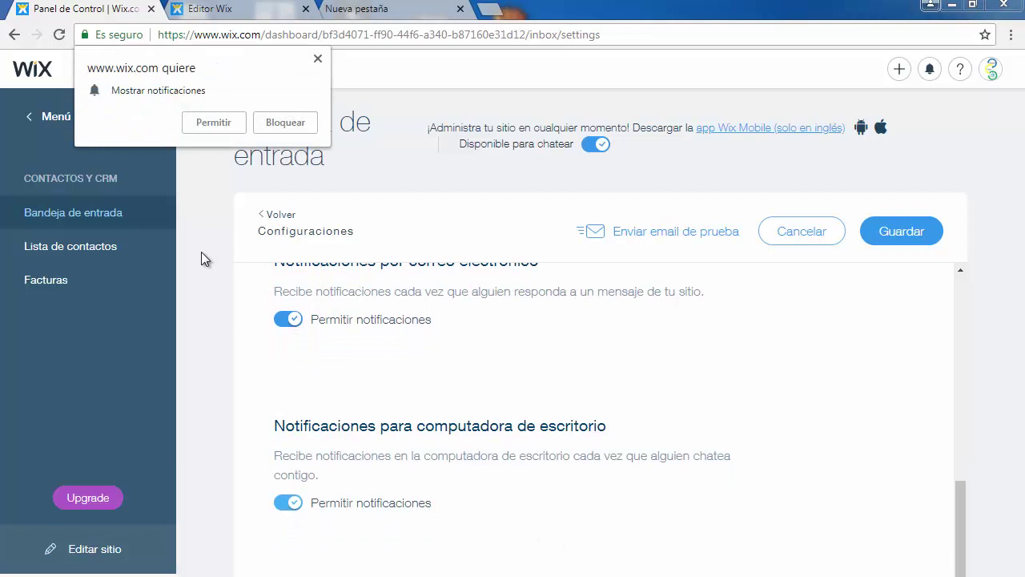
click(202, 126)
Step: Review the email, signature and notification settings of the inbox and save the configuration
scroll(660, 408, up, 8)
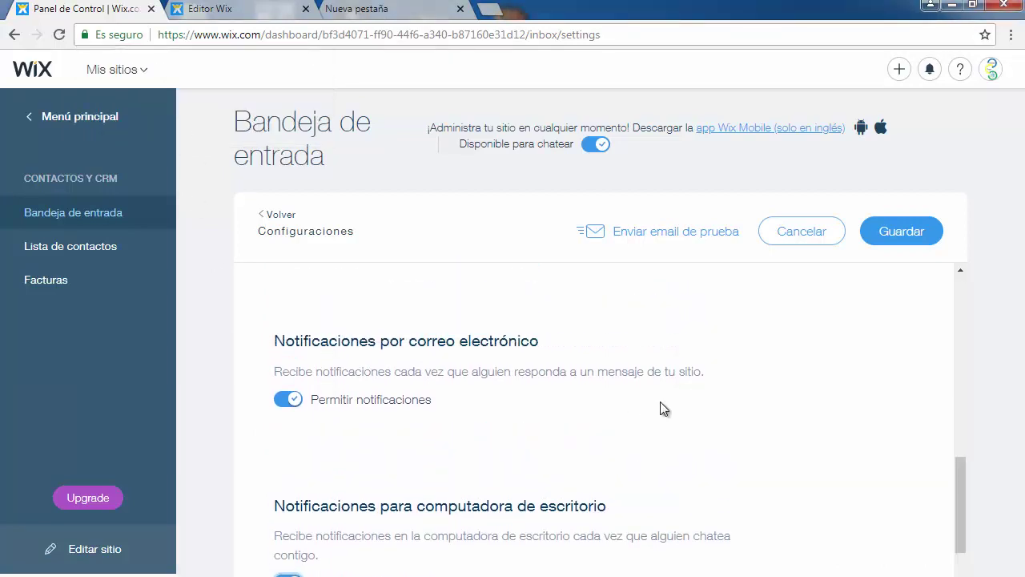
scroll(660, 408, up, 3)
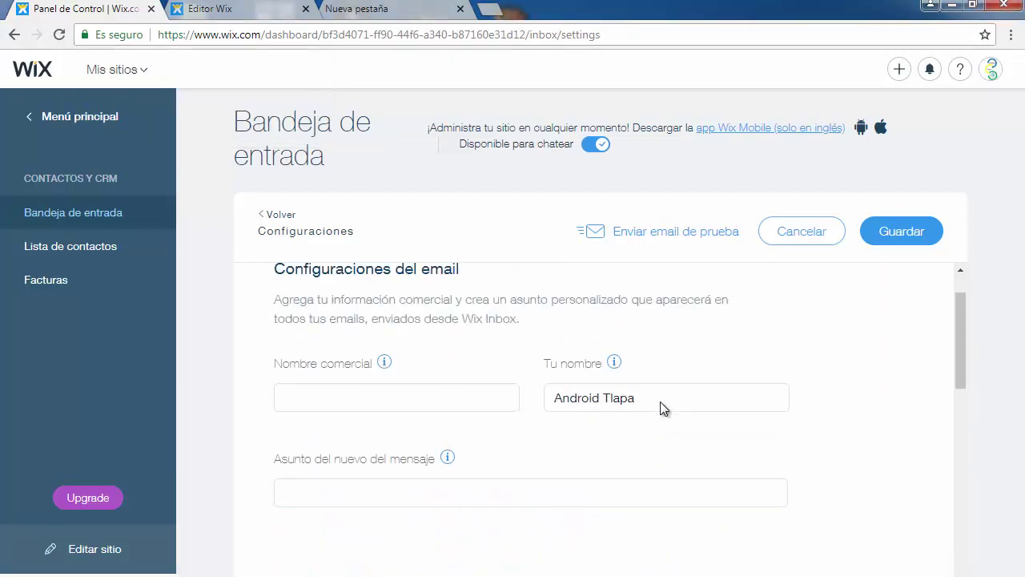
scroll(661, 403, down, 3)
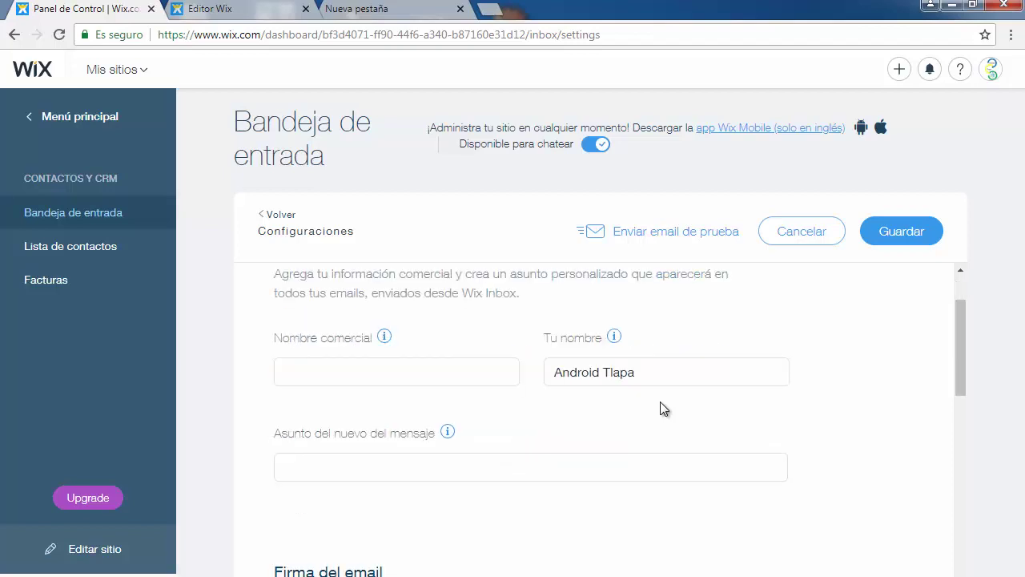
scroll(660, 409, down, 4)
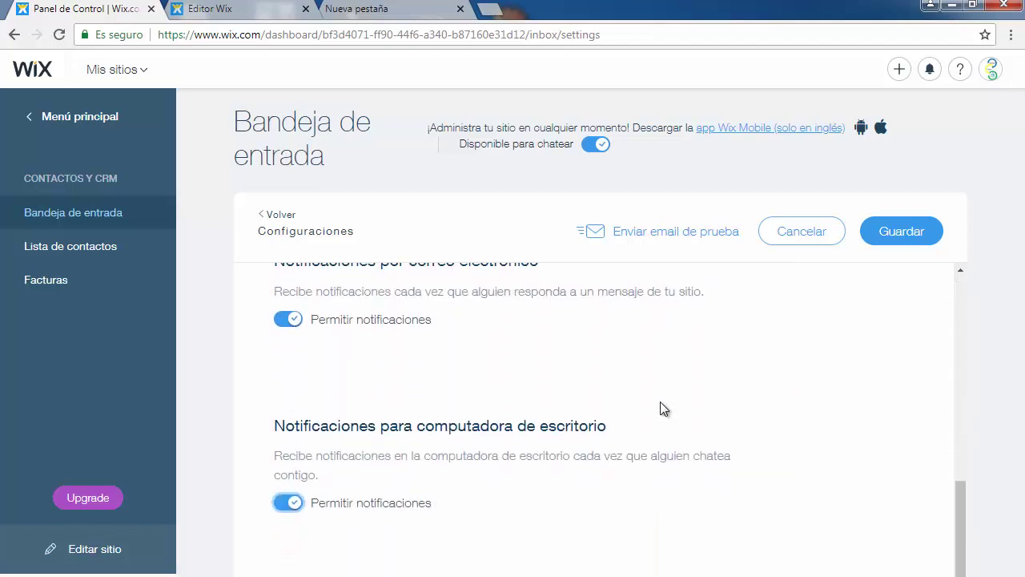
scroll(661, 408, up, 4)
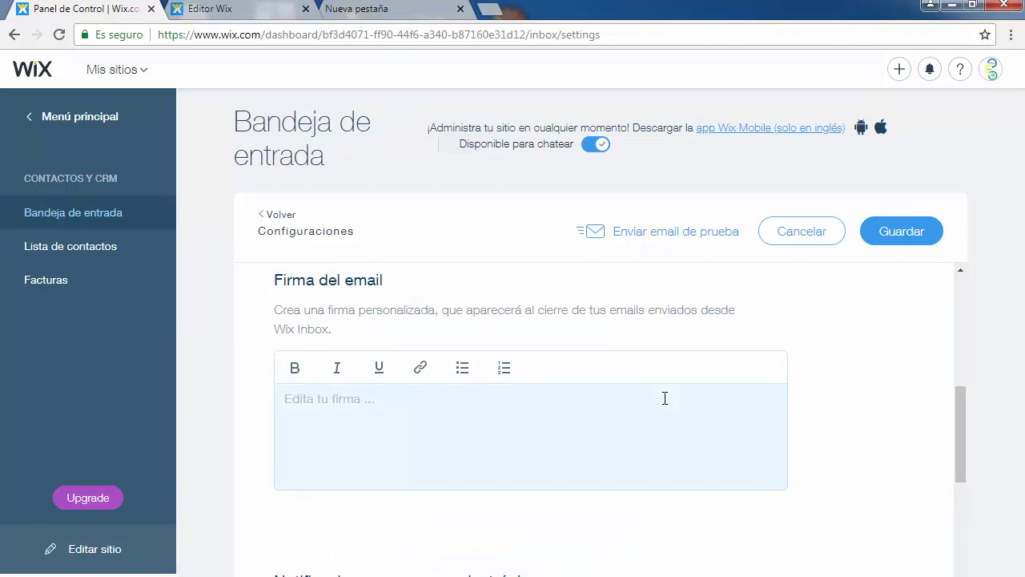
scroll(664, 398, up, 3)
scroll(673, 397, up, 2)
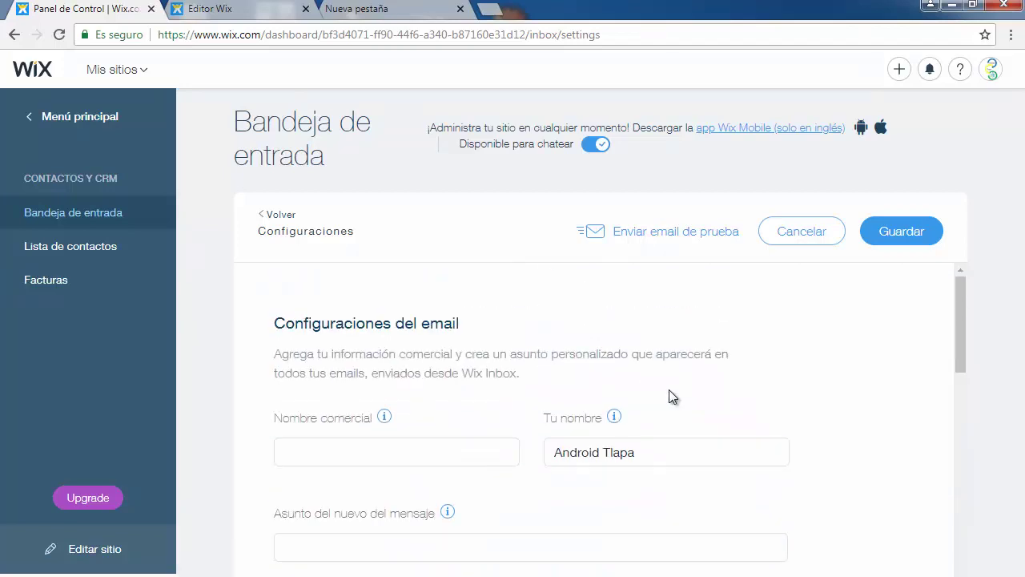
click(929, 232)
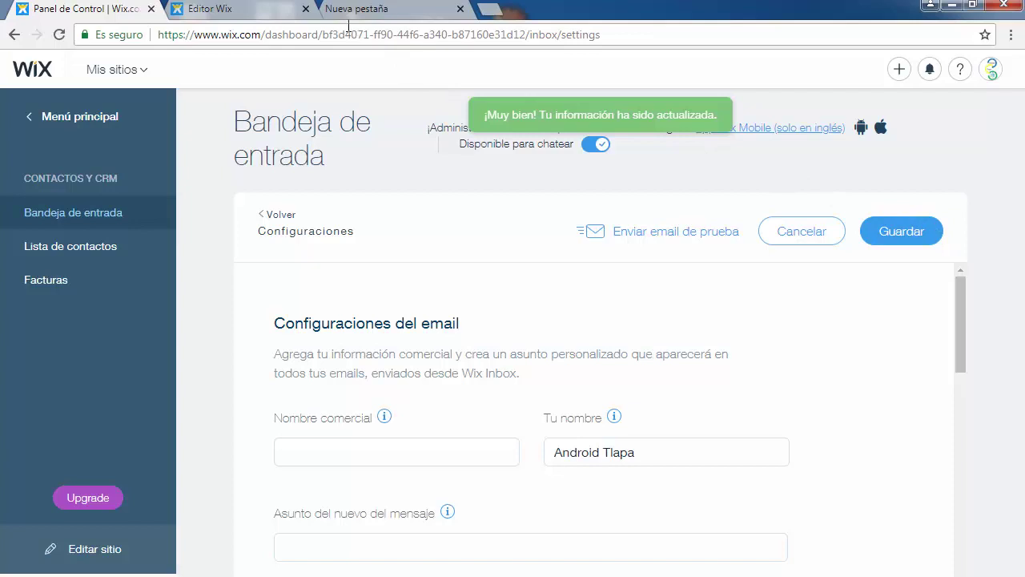
Step: Switch to the site preview, go to the INICIO page, close the chat window and examine the page down to the CONTACTANOS section
click(209, 10)
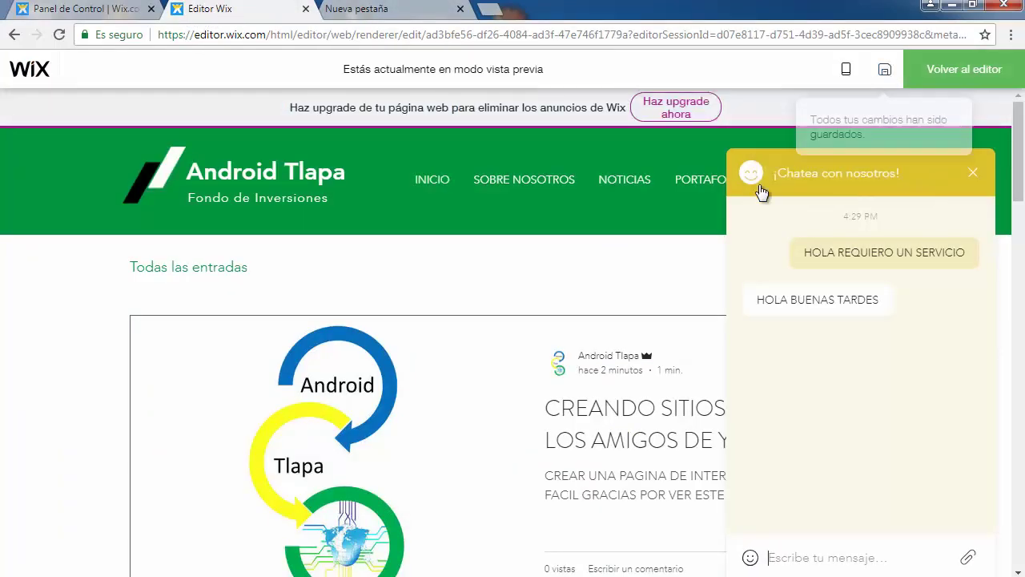
click(268, 177)
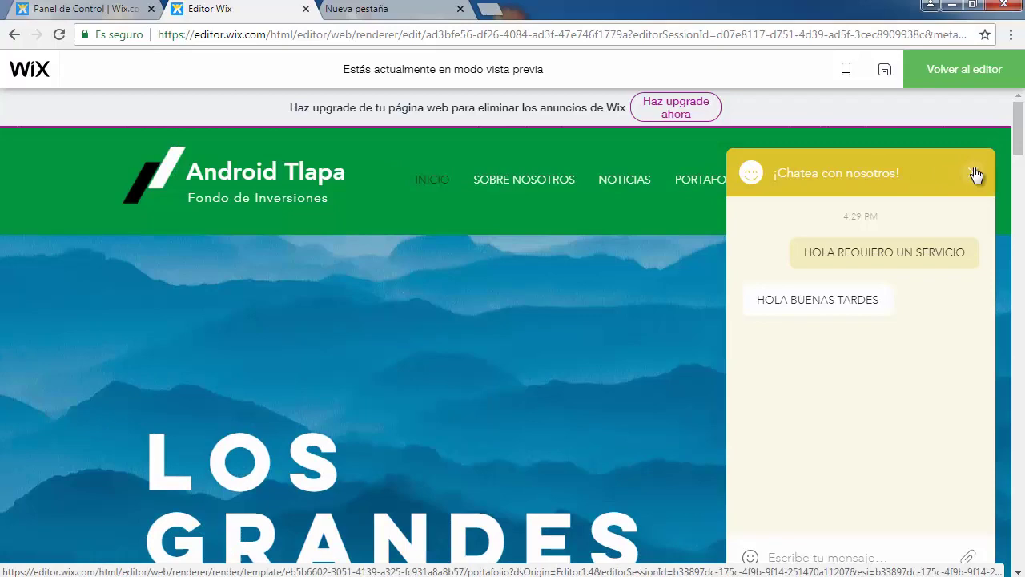
click(974, 172)
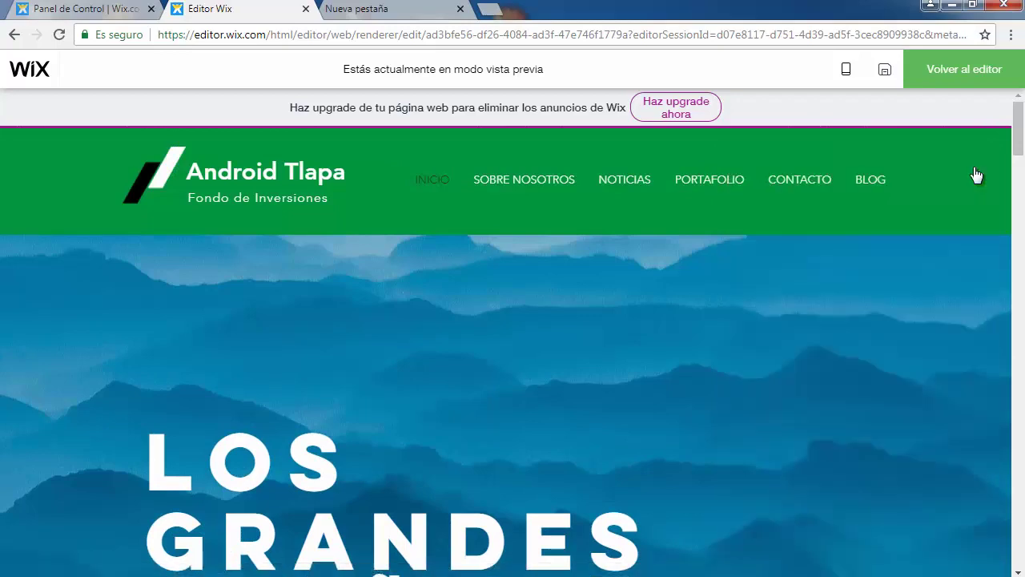
scroll(879, 345, down, 8)
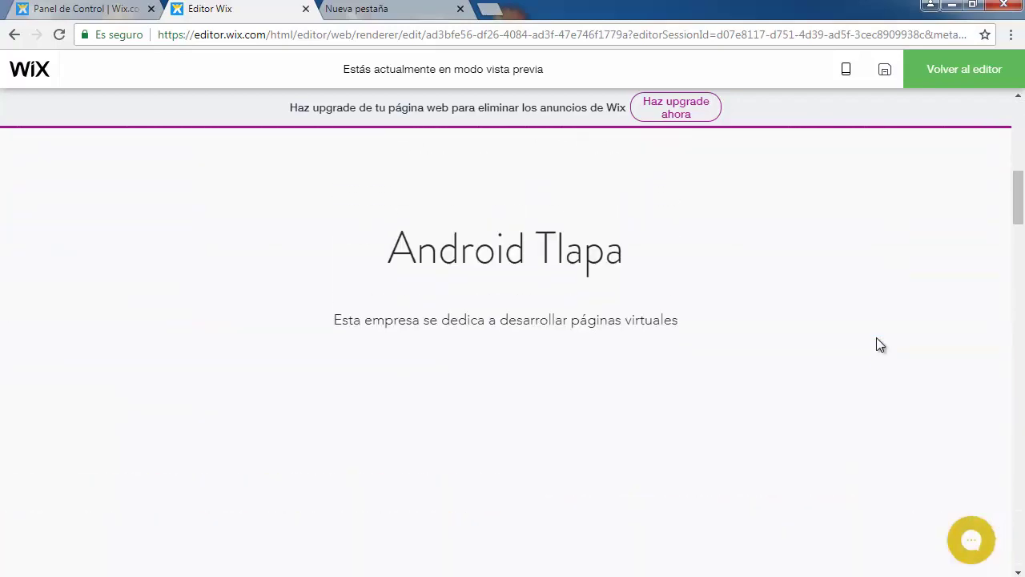
scroll(876, 337, down, 15)
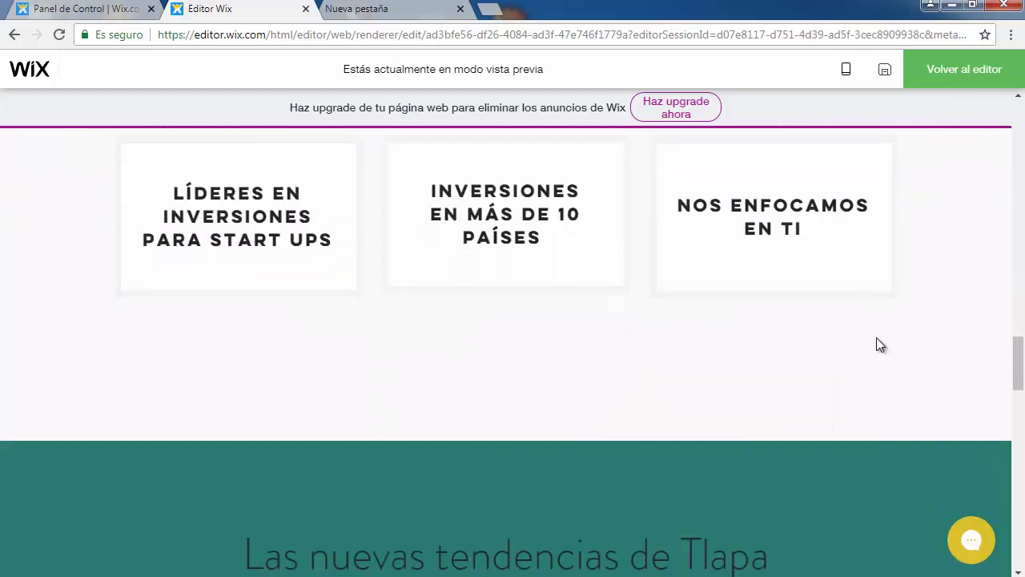
scroll(877, 337, down, 5)
scroll(877, 337, up, 4)
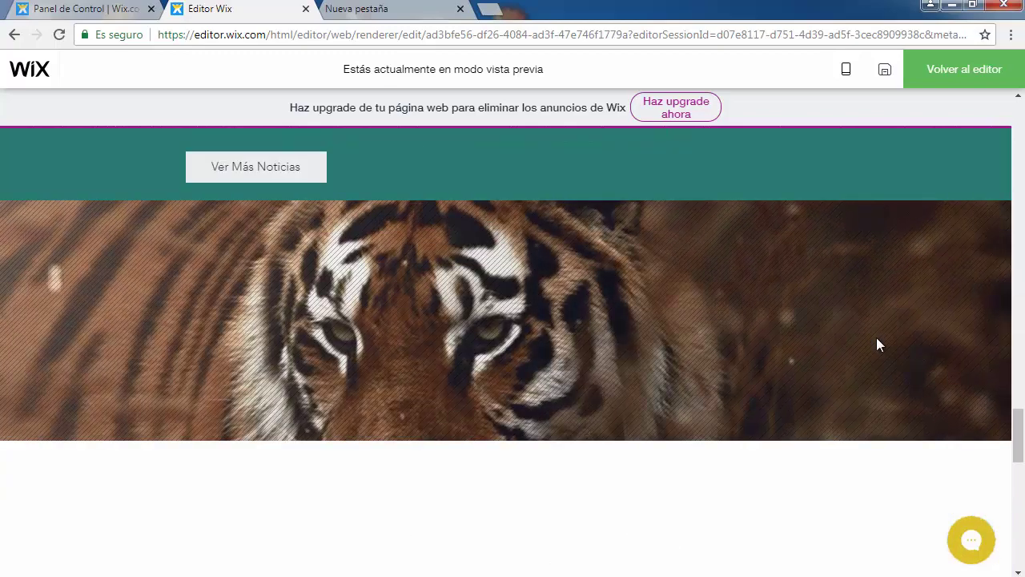
scroll(877, 338, down, 8)
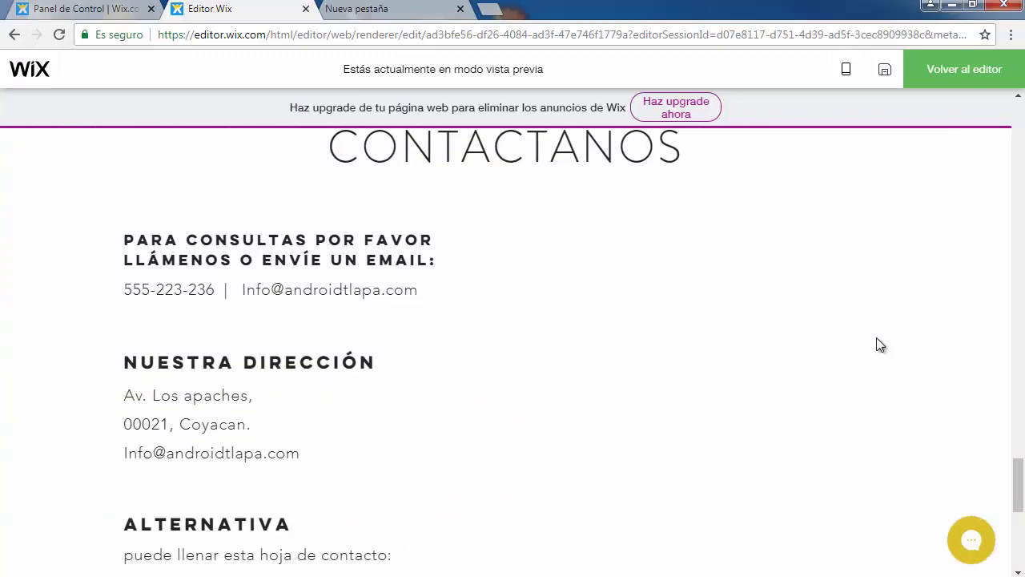